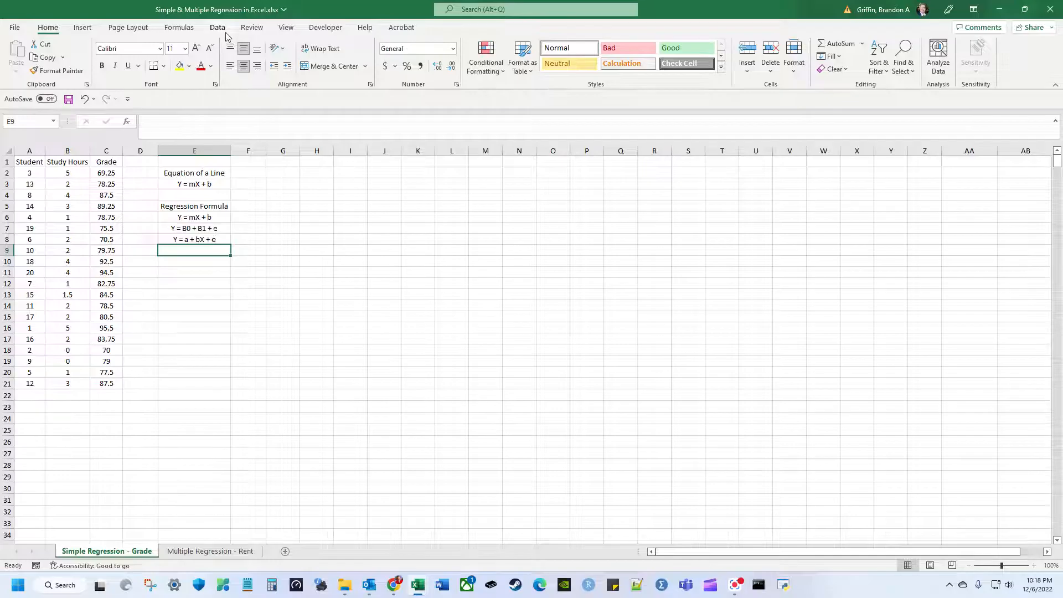
# Switch to the Data tab, then bring up the File backstage listing recent workbooks.
pyautogui.click(217, 27)
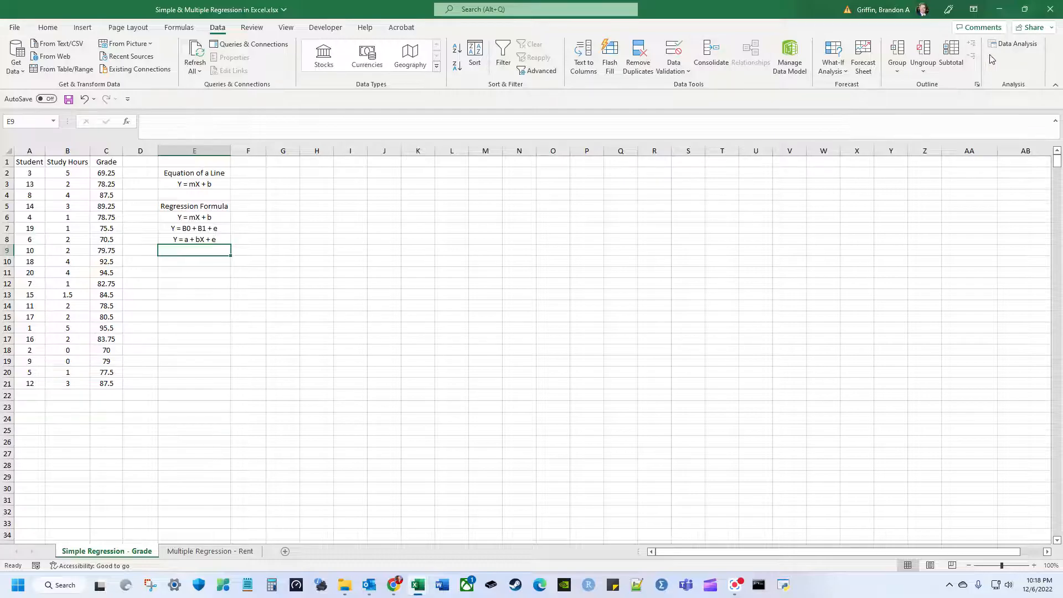
pyautogui.click(17, 32)
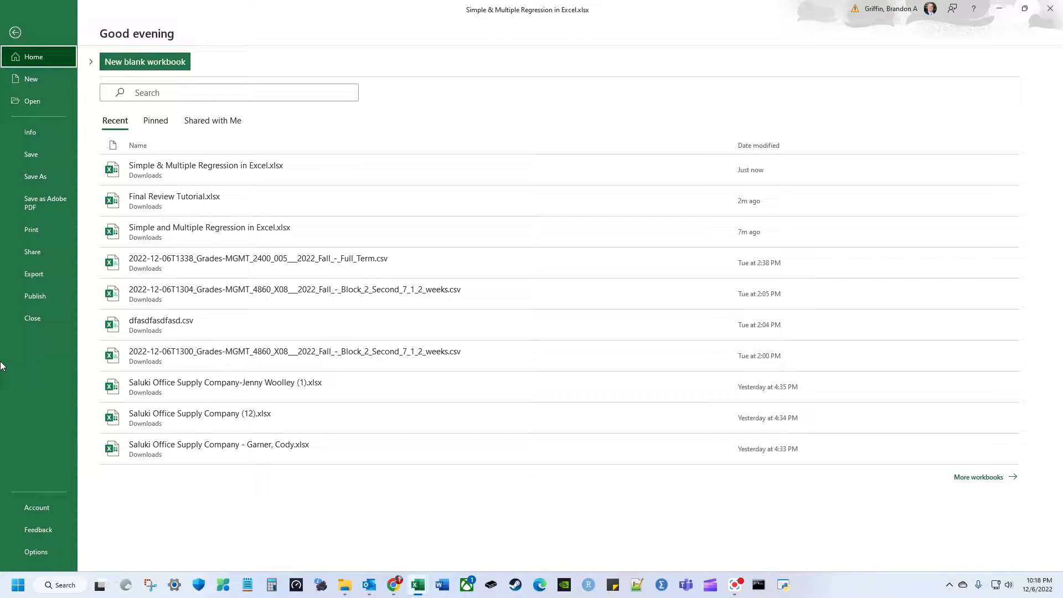
# Confirm in Excel Options Add-ins that Analysis ToolPak is active, then cancel without changes.
pyautogui.click(25, 551)
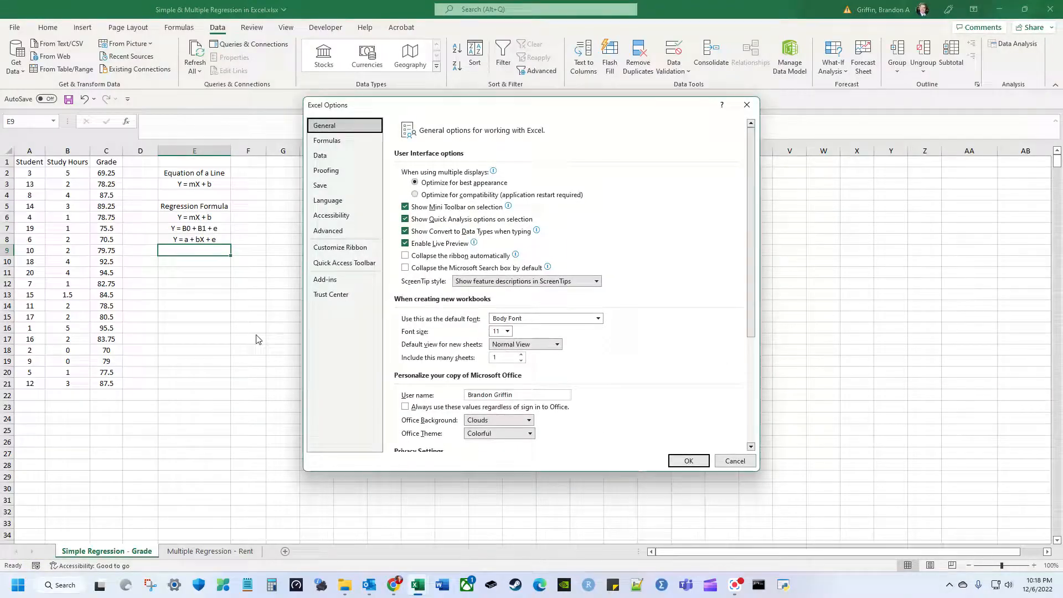
pyautogui.click(331, 283)
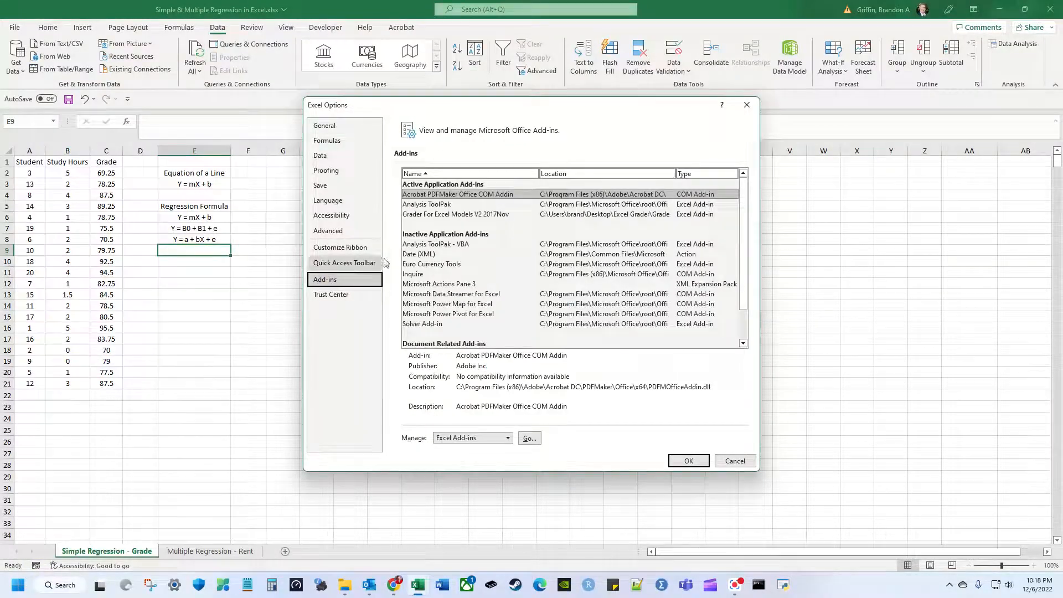
pyautogui.click(471, 205)
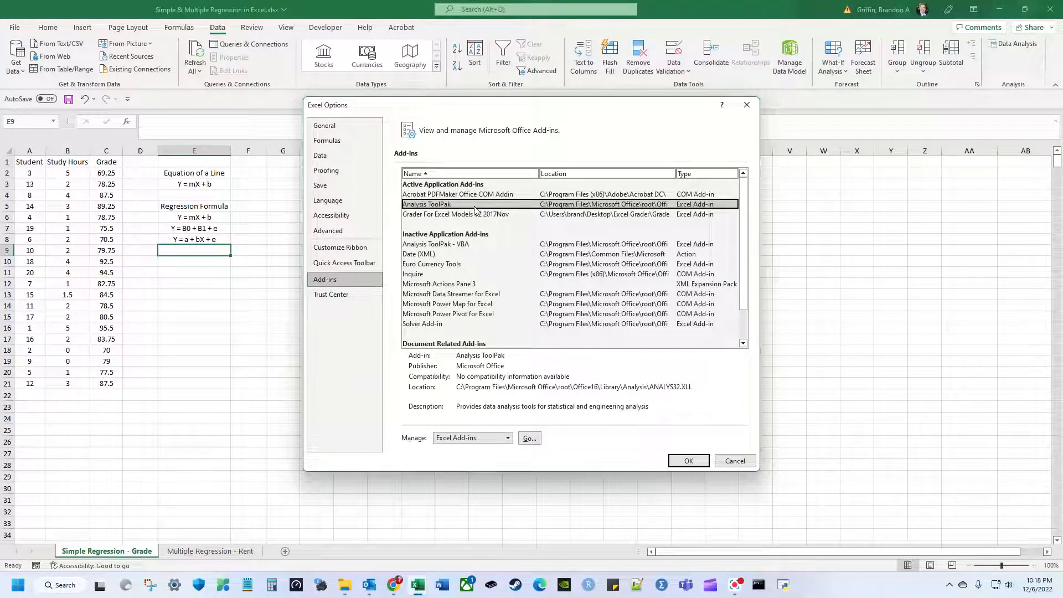
pyautogui.click(735, 458)
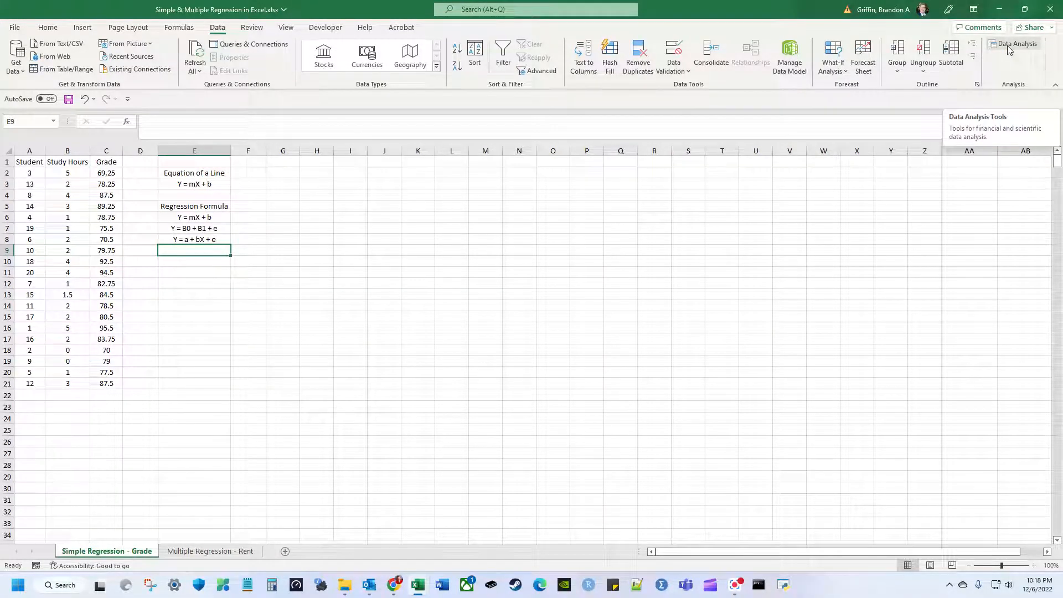
pyautogui.click(1008, 49)
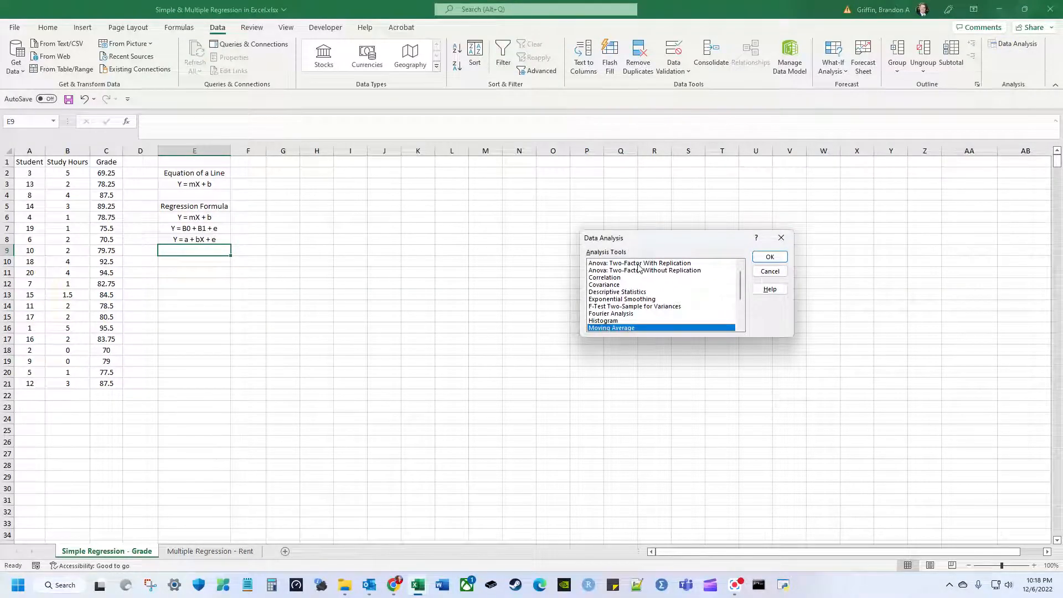
pyautogui.click(638, 264)
pyautogui.click(637, 269)
pyautogui.click(636, 277)
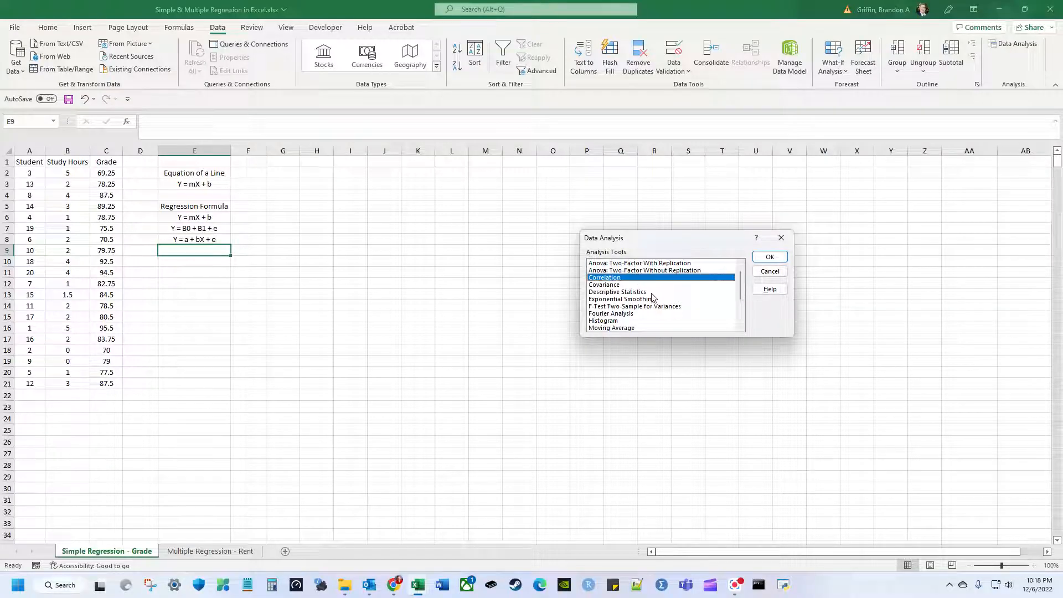
pyautogui.scroll(-1, 665, 288)
pyautogui.scroll(-1, 667, 291)
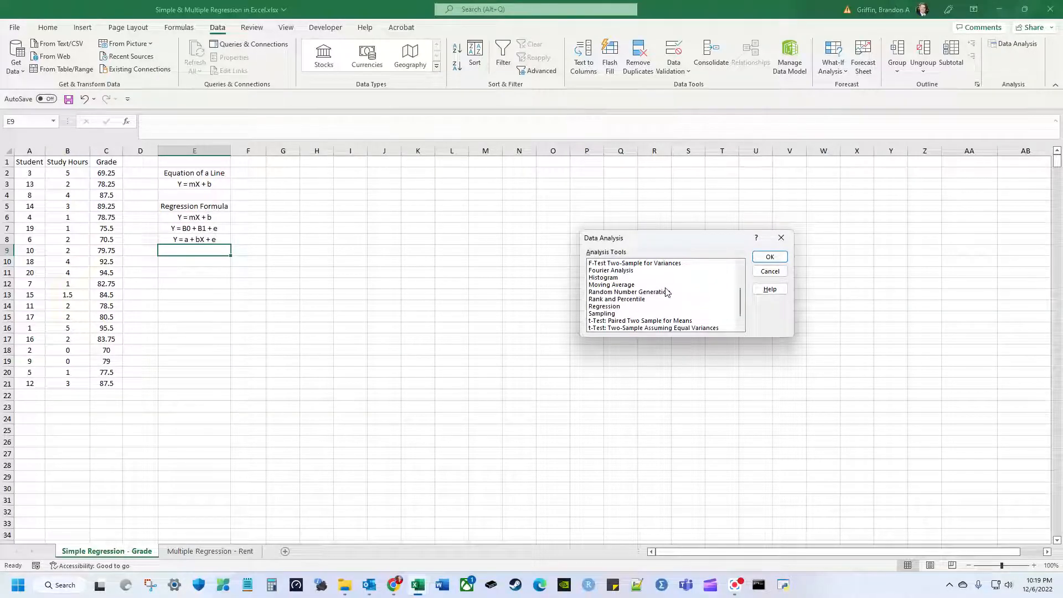
pyautogui.scroll(3, 667, 292)
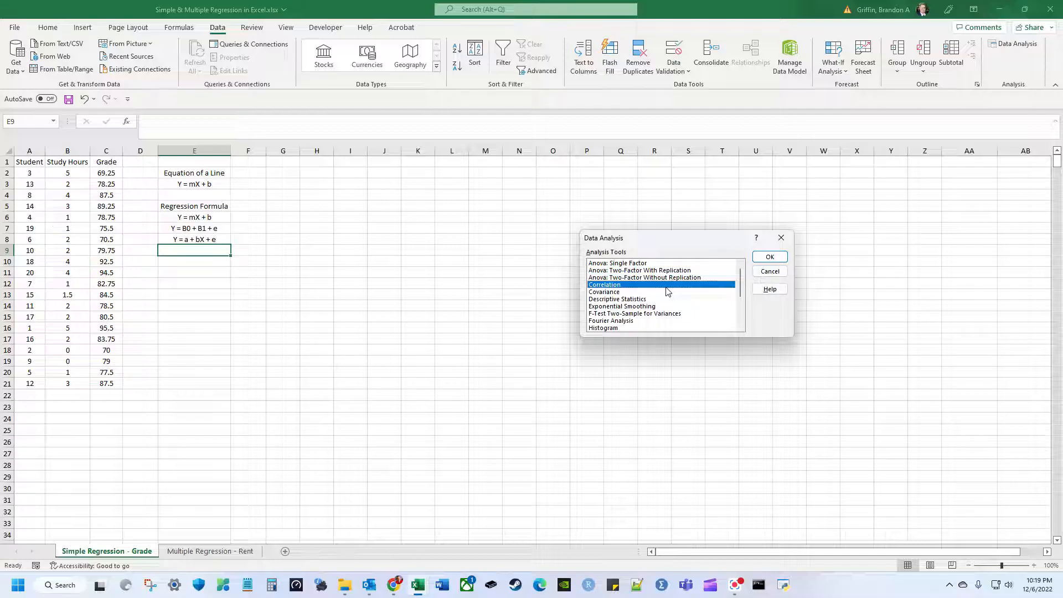
pyautogui.scroll(-3, 657, 275)
pyautogui.click(633, 292)
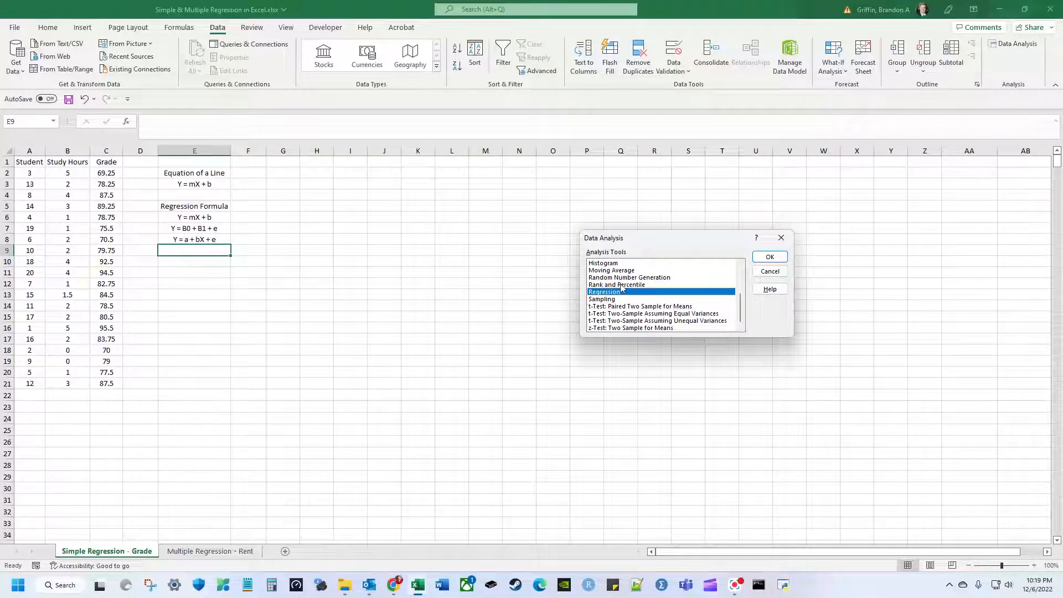
pyautogui.click(770, 271)
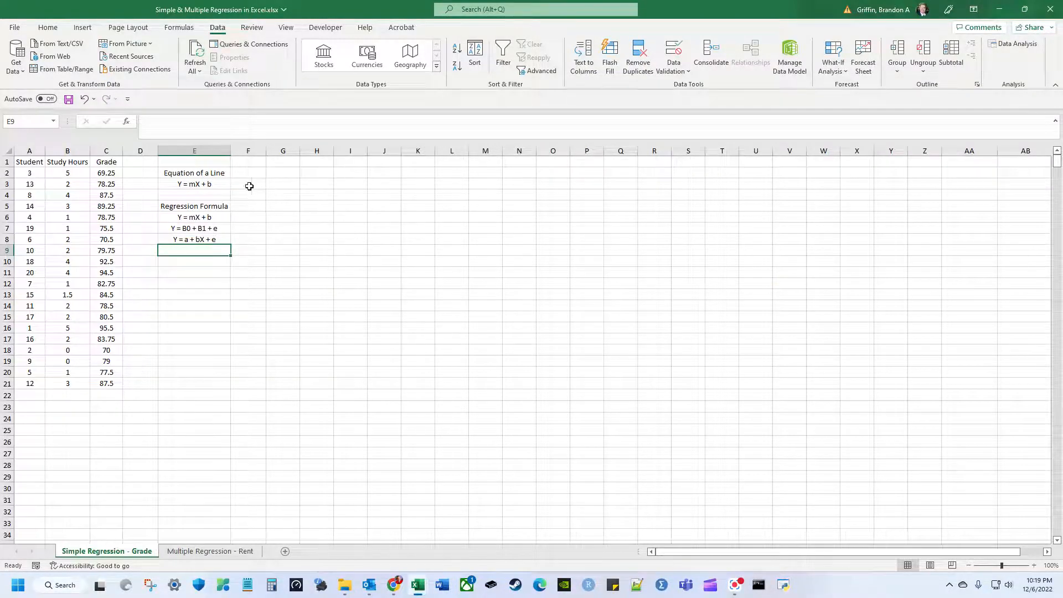
pyautogui.click(19, 161)
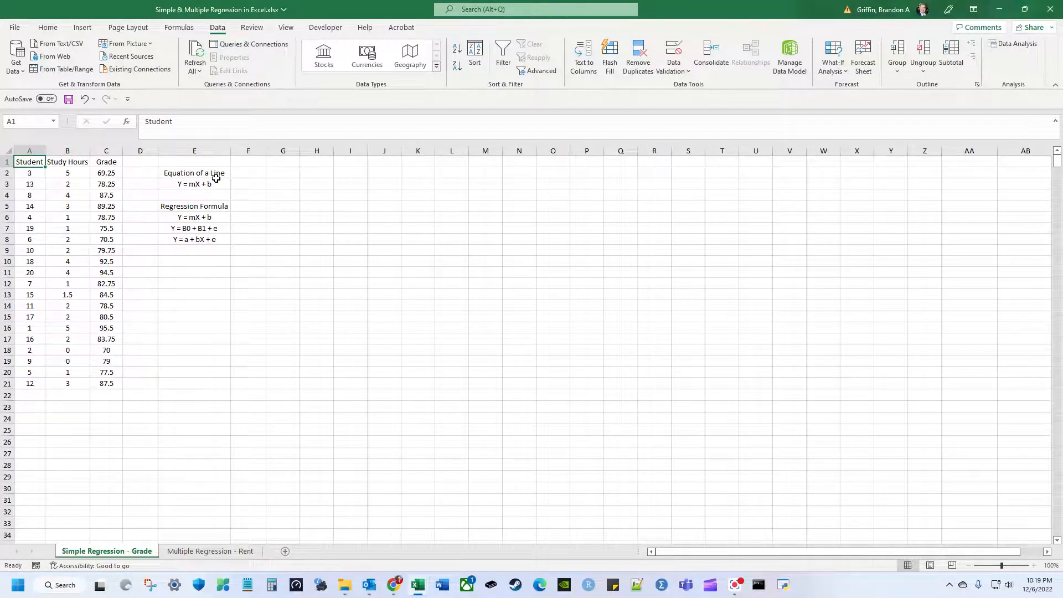
# Zoom the Simple Regression – Grade sheet in to 130%.
pyautogui.click(285, 163)
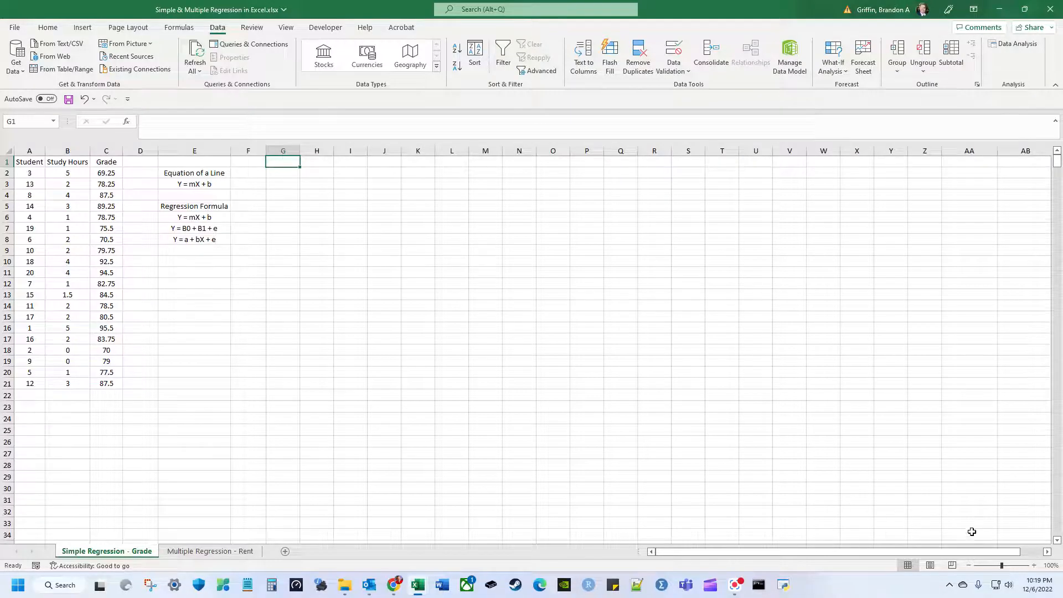
pyautogui.click(1034, 565)
pyautogui.click(1034, 566)
pyautogui.click(1034, 565)
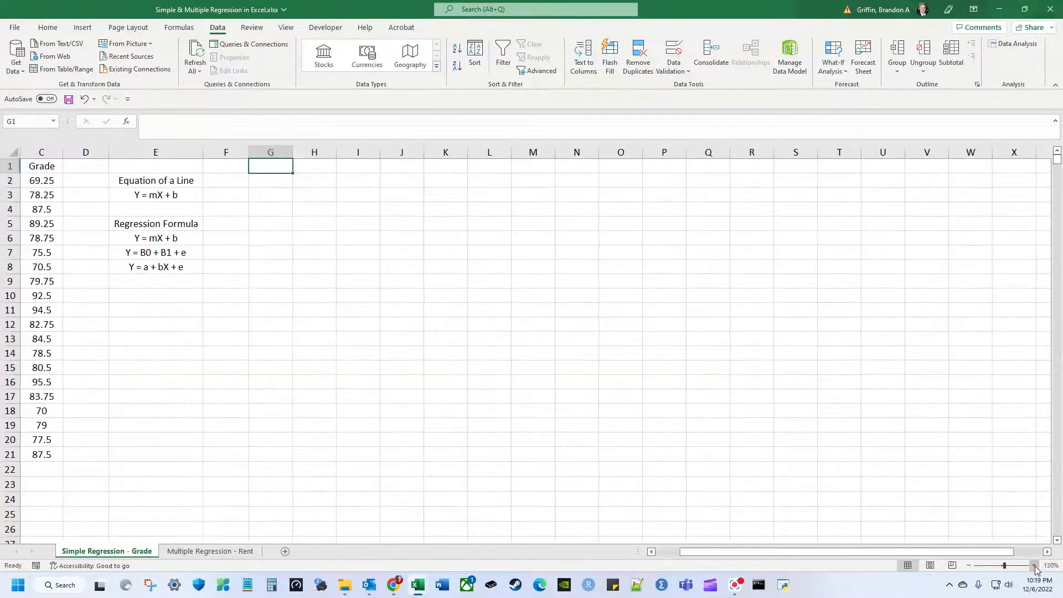
pyautogui.moveTo(887, 554); pyautogui.dragTo(843, 555)
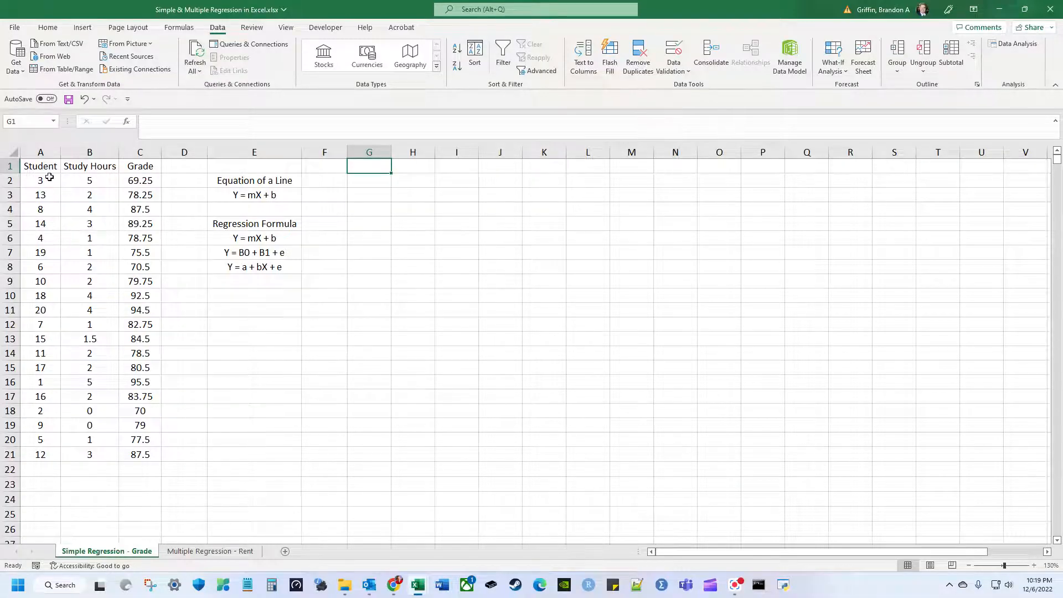
# Highlight the data table A1:C21, then the Student, Study Hours and Grade columns in turn.
pyautogui.moveTo(41, 166); pyautogui.dragTo(133, 455)
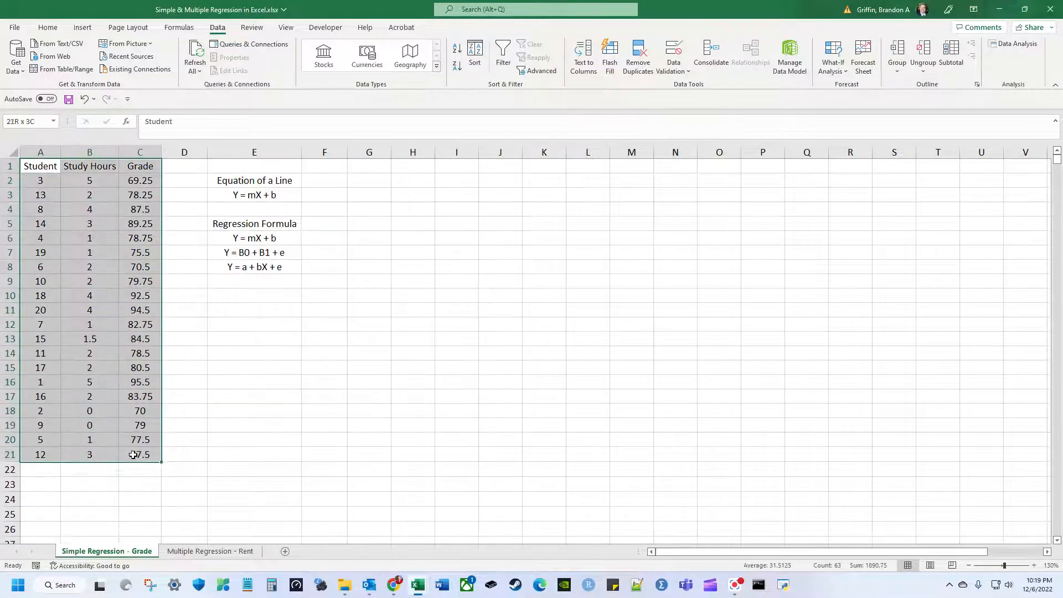
pyautogui.click(26, 194)
pyautogui.moveTo(39, 166); pyautogui.dragTo(35, 454)
pyautogui.click(105, 280)
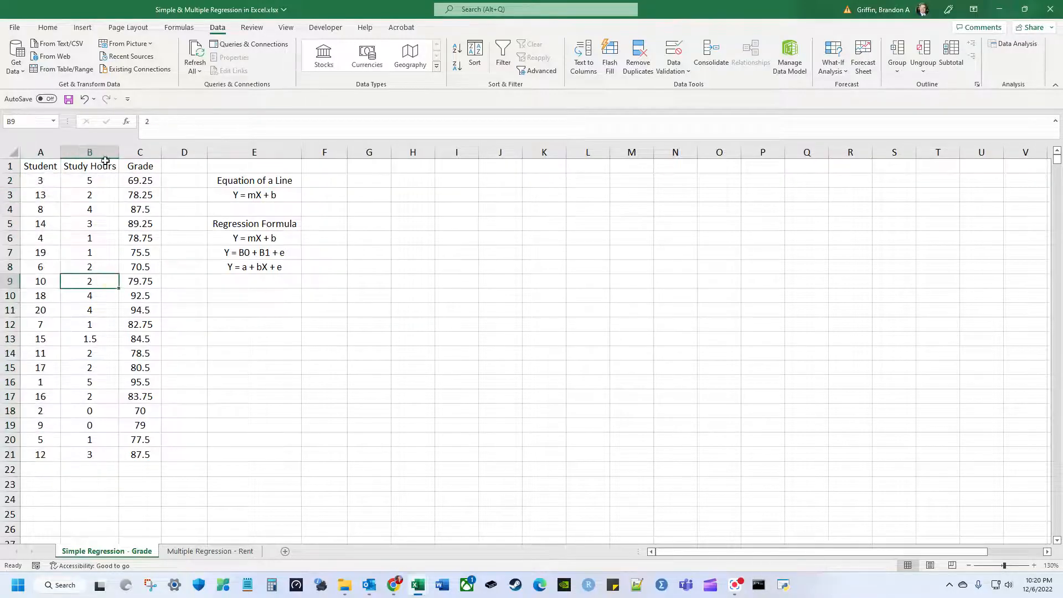
pyautogui.moveTo(105, 160); pyautogui.dragTo(111, 453)
pyautogui.click(110, 427)
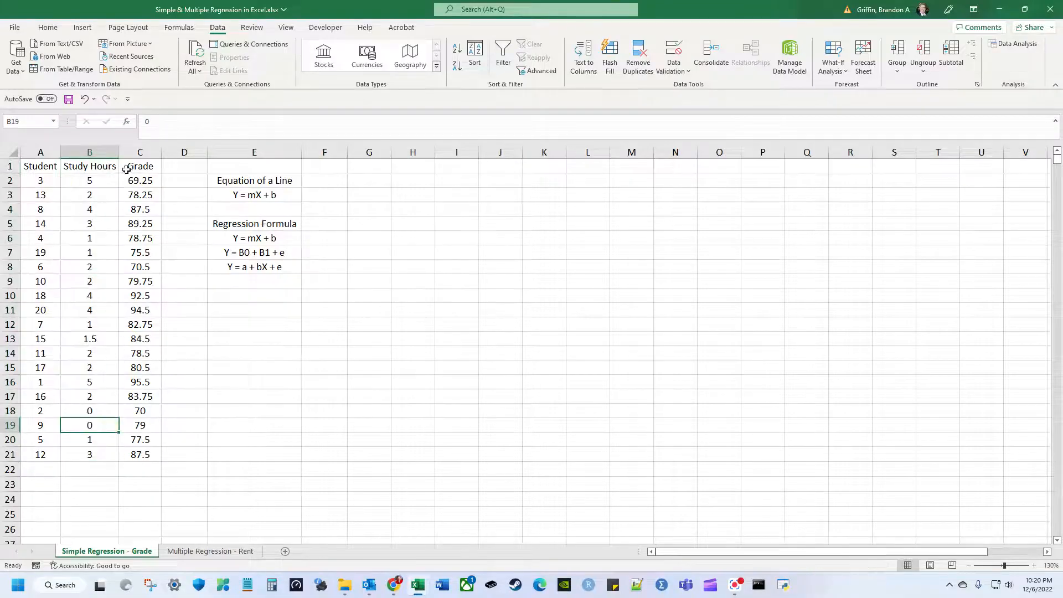
pyautogui.moveTo(126, 167); pyautogui.dragTo(149, 463)
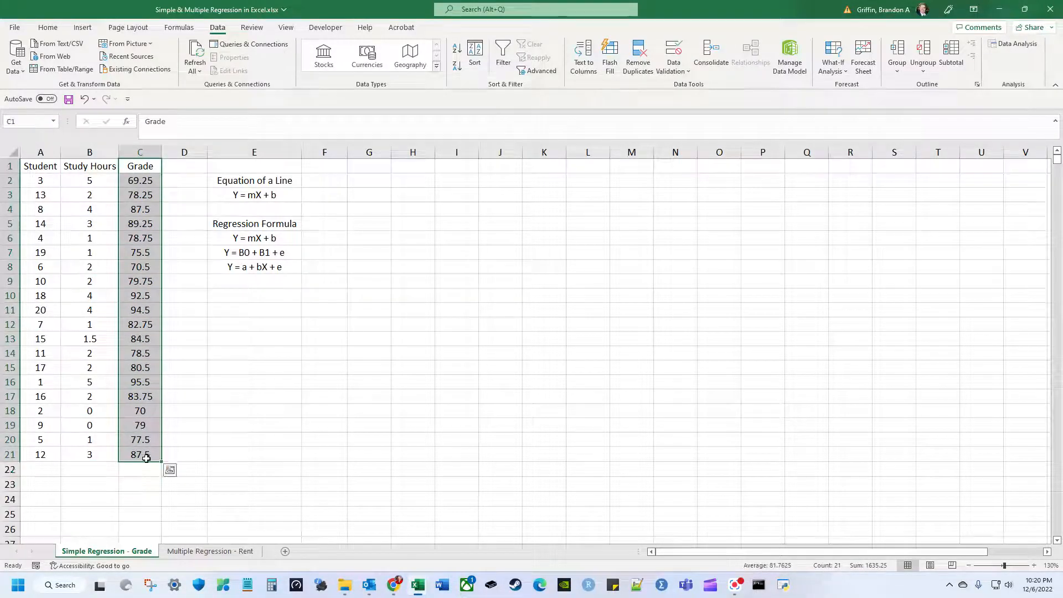
pyautogui.click(102, 164)
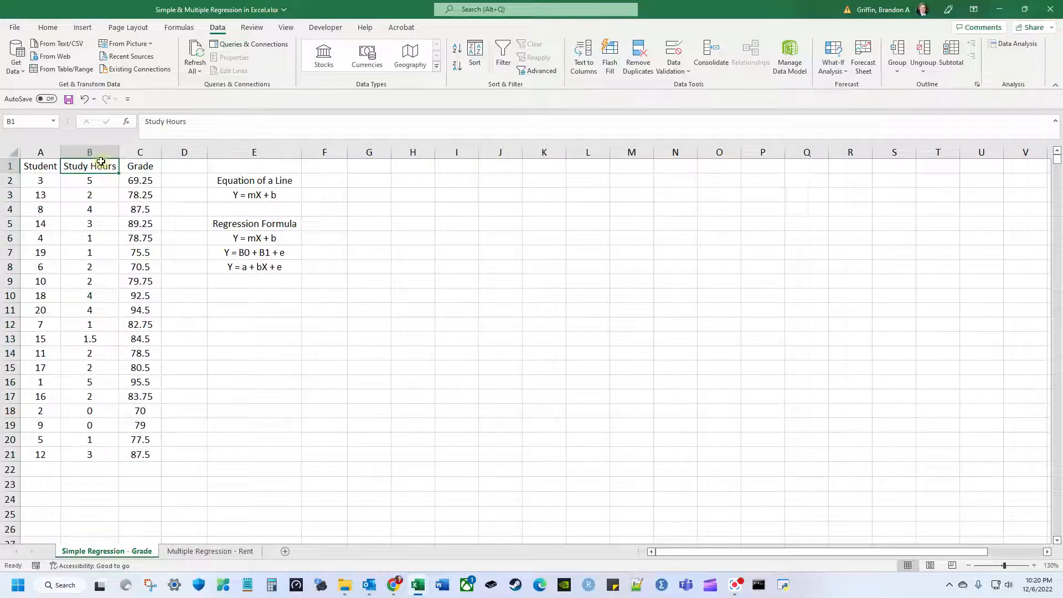
# Rename header B1 to 'Study Hours - X' and autofit column B.
pyautogui.click(215, 127)
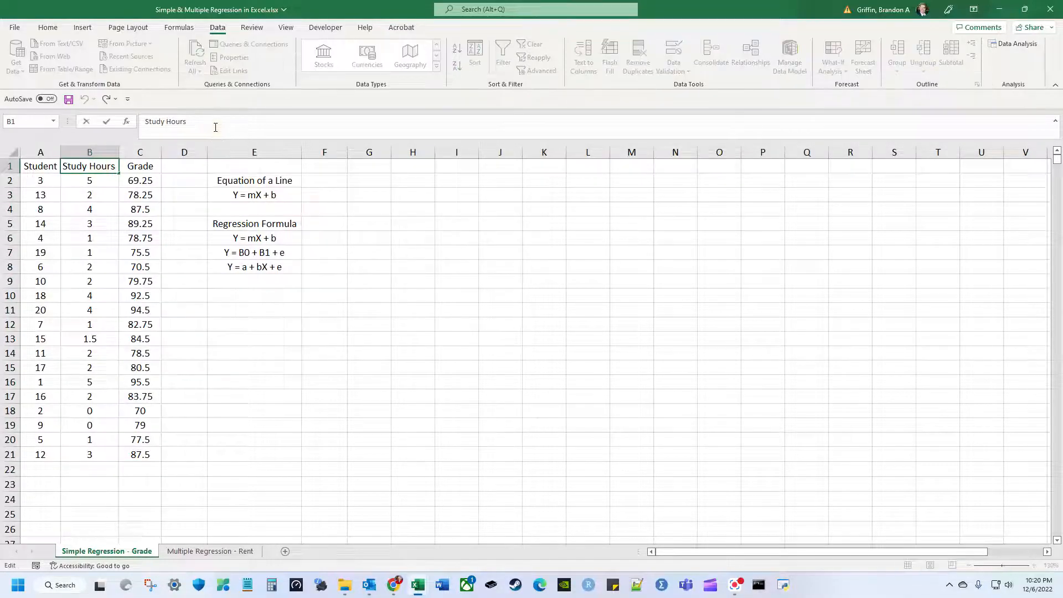
pyautogui.write('- X')
pyautogui.press('Return')
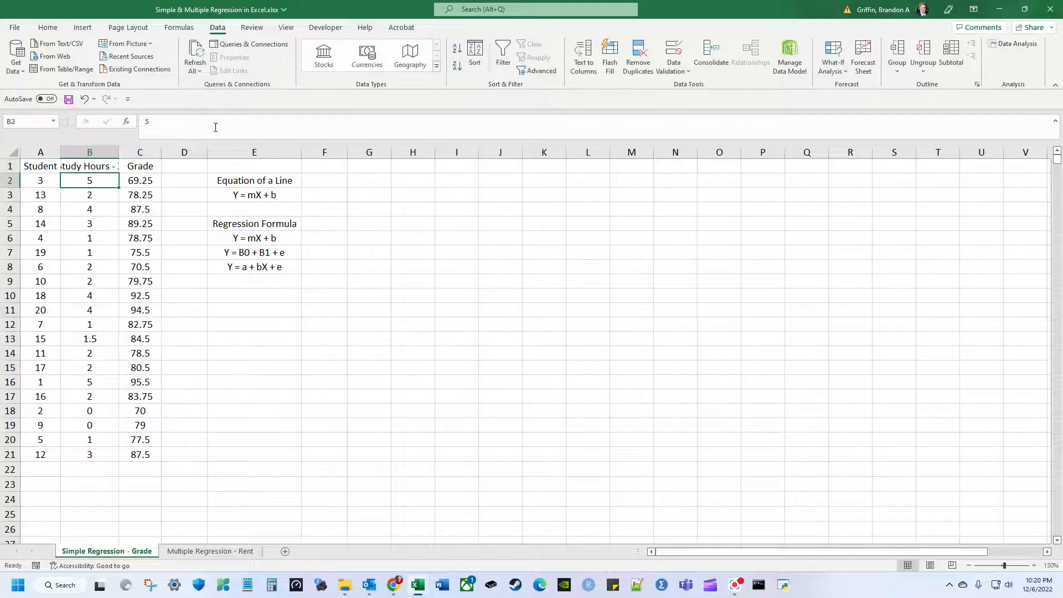
pyautogui.doubleClick(119, 152)
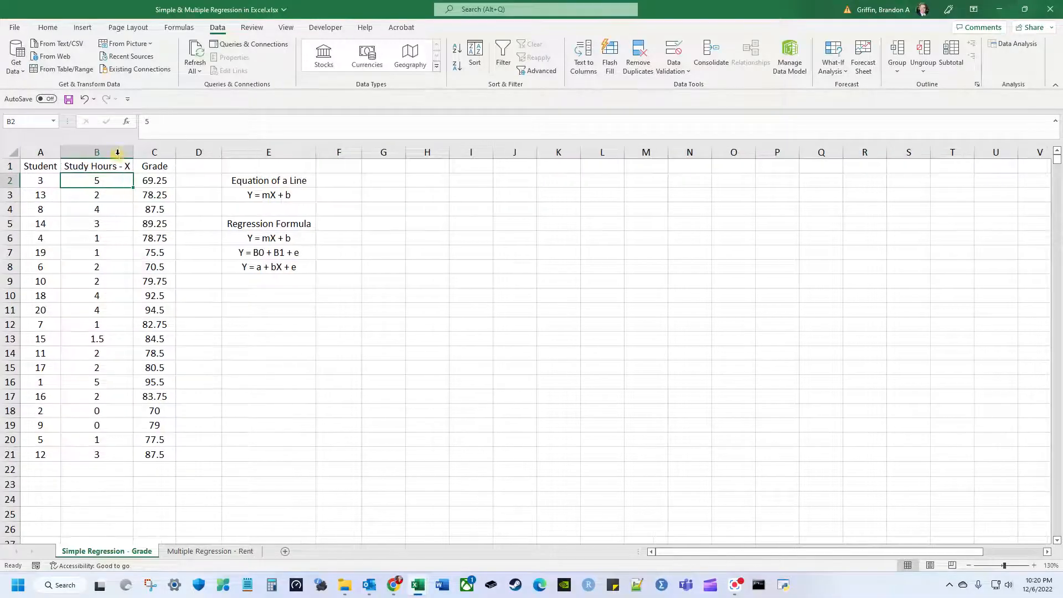
# Rename header C1 to 'Grade - Y' and autofit column C.
pyautogui.click(172, 169)
pyautogui.click(191, 116)
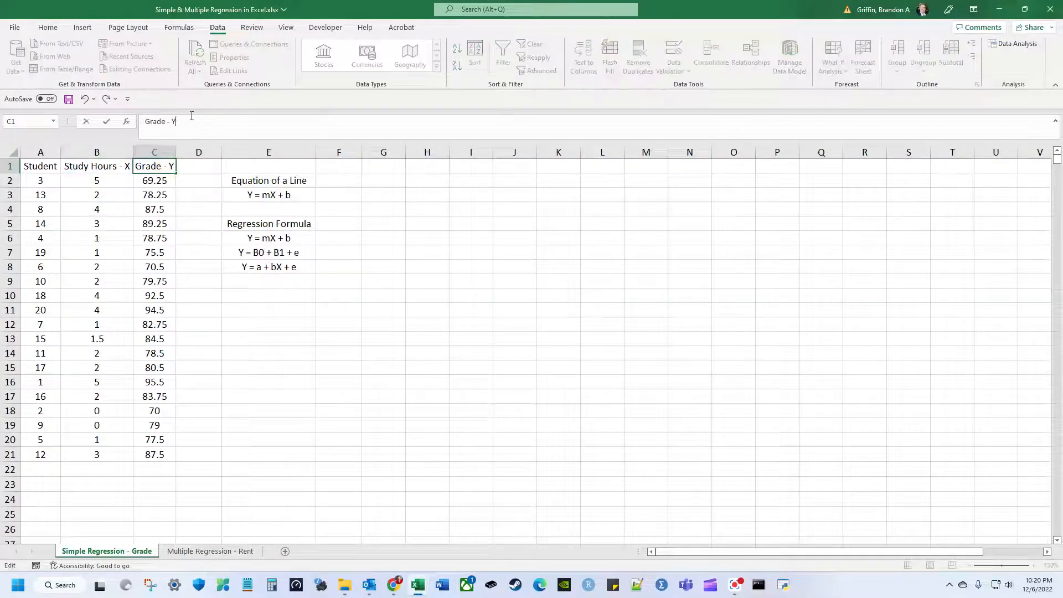
pyautogui.write('- Y')
pyautogui.press('Return')
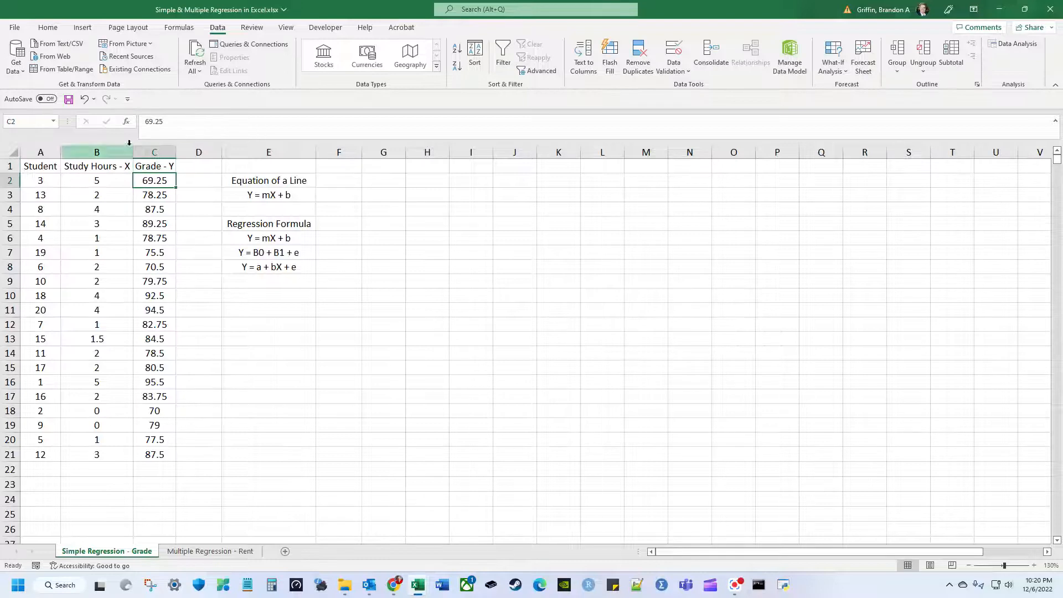
pyautogui.doubleClick(174, 146)
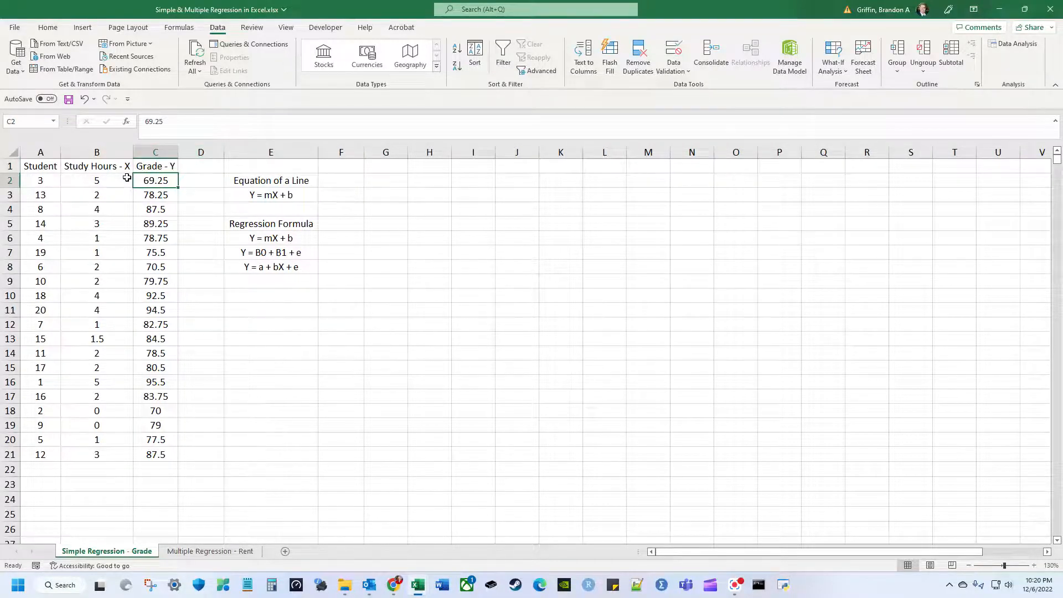
pyautogui.moveTo(115, 181); pyautogui.dragTo(169, 180)
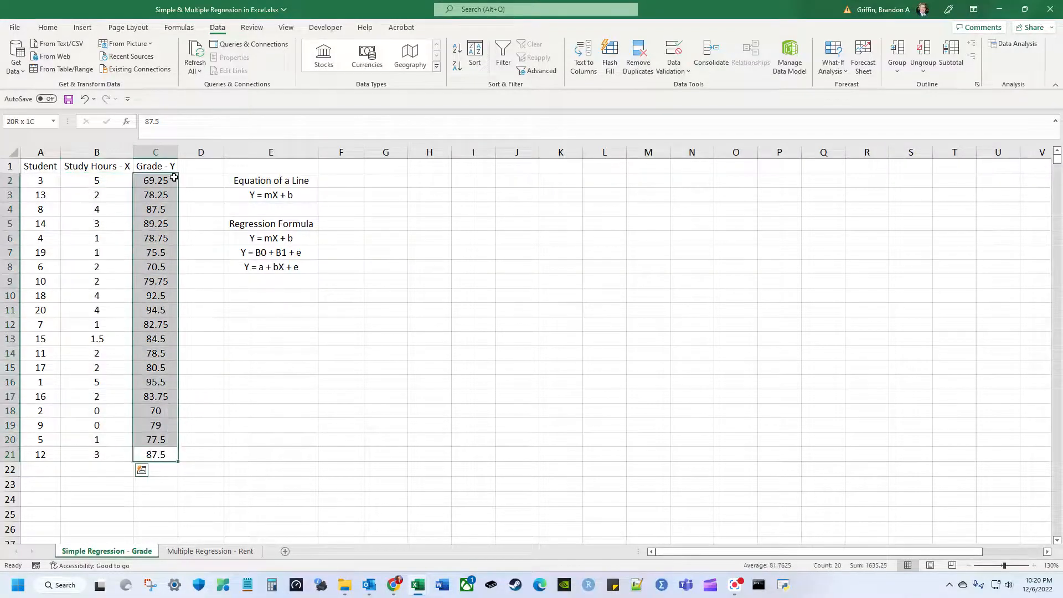
pyautogui.click(110, 180)
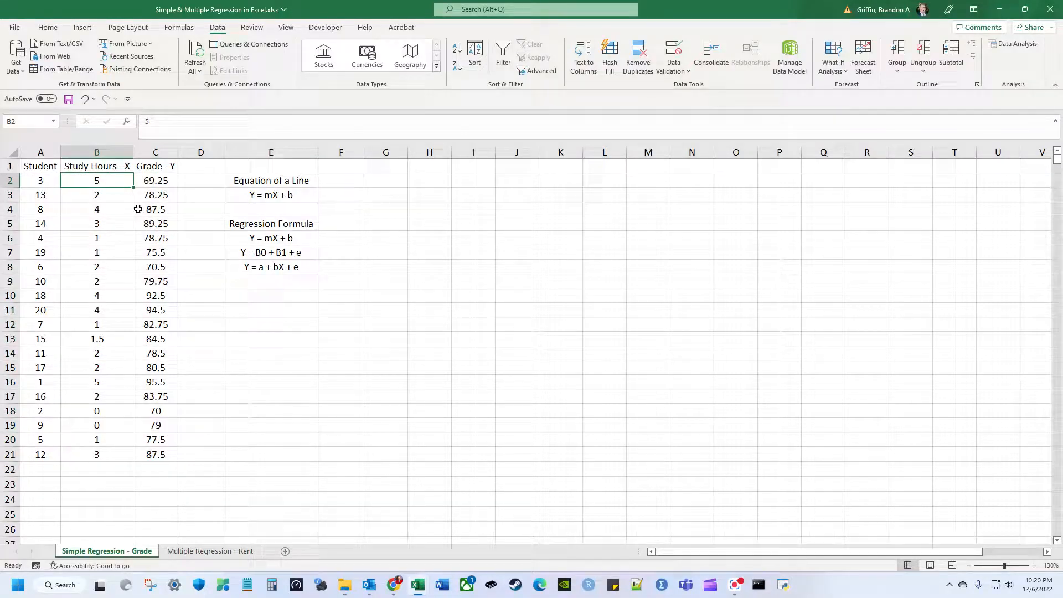
# Open the Data Analysis tools list and pick Regression.
pyautogui.click(120, 425)
pyautogui.click(120, 415)
pyautogui.click(119, 397)
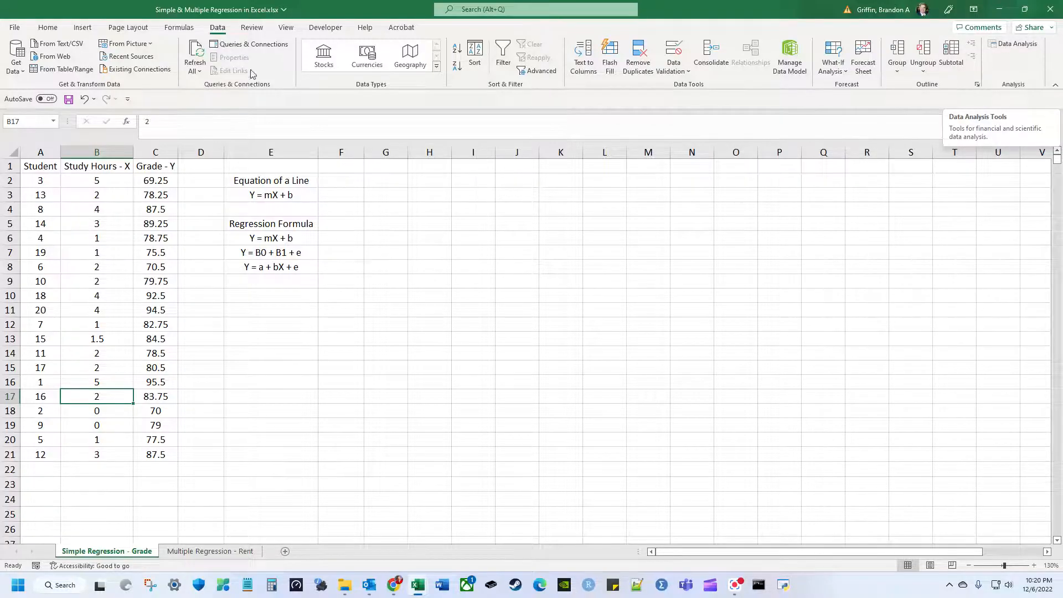
pyautogui.click(1026, 52)
pyautogui.scroll(-3, 686, 308)
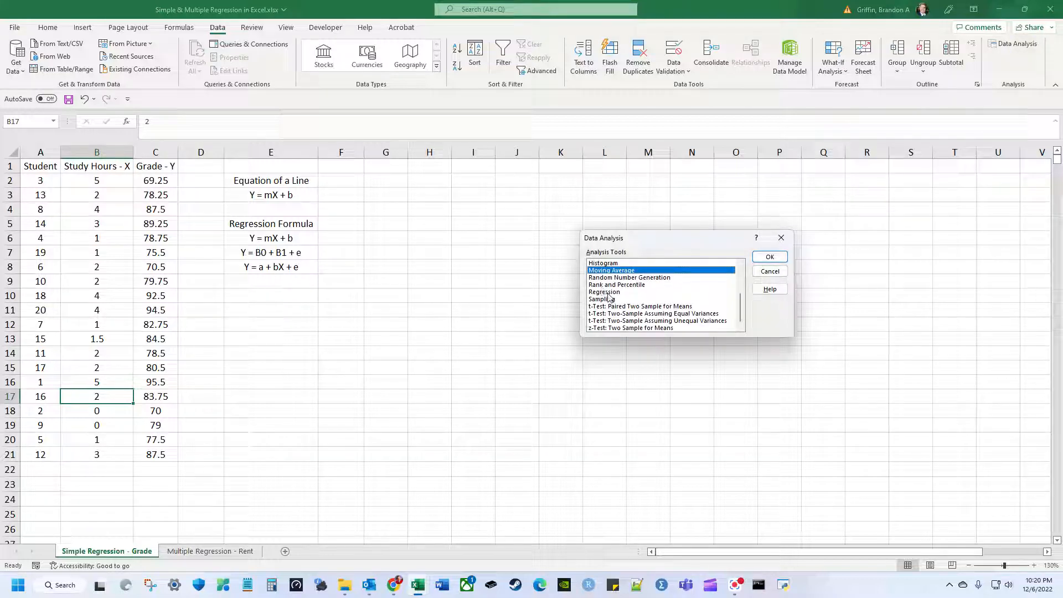
pyautogui.click(608, 292)
# Set Regression's Y range to C1:C21 and X range to B1:B21 with Labels ticked.
pyautogui.click(770, 256)
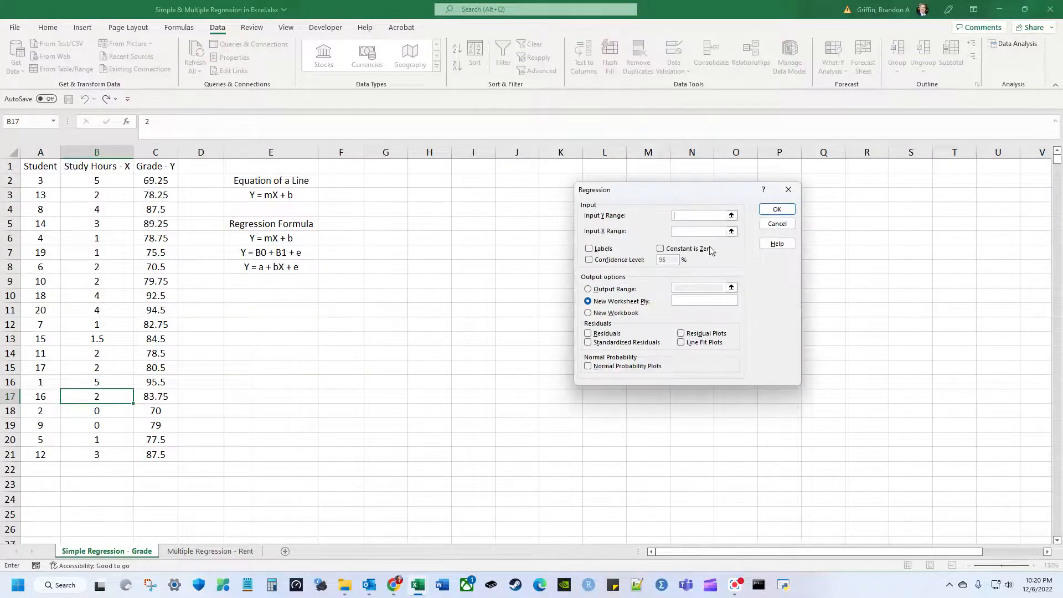
pyautogui.moveTo(681, 197); pyautogui.dragTo(469, 200)
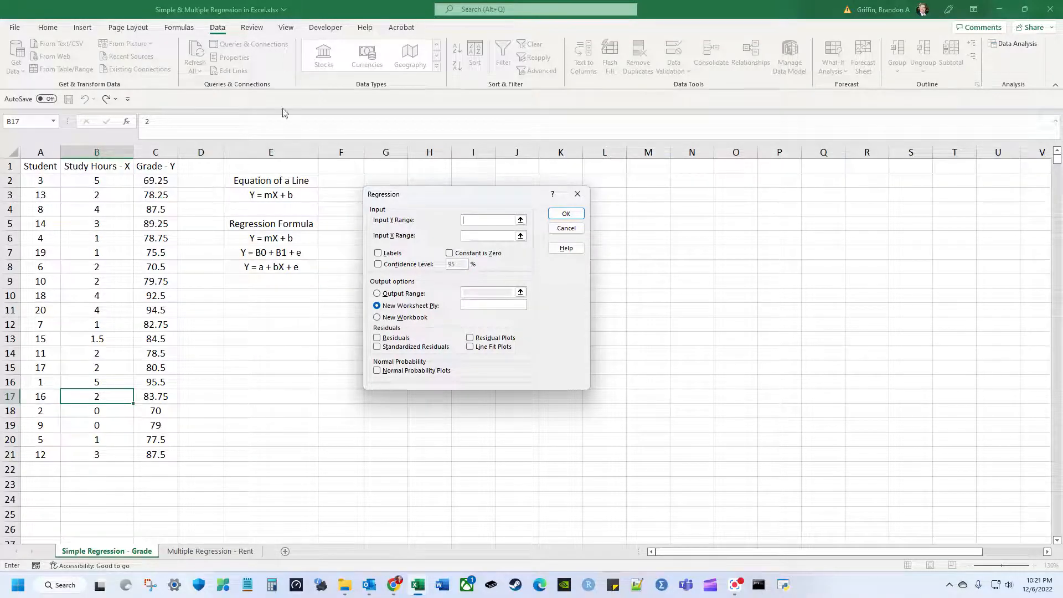
pyautogui.moveTo(150, 167); pyautogui.dragTo(147, 453)
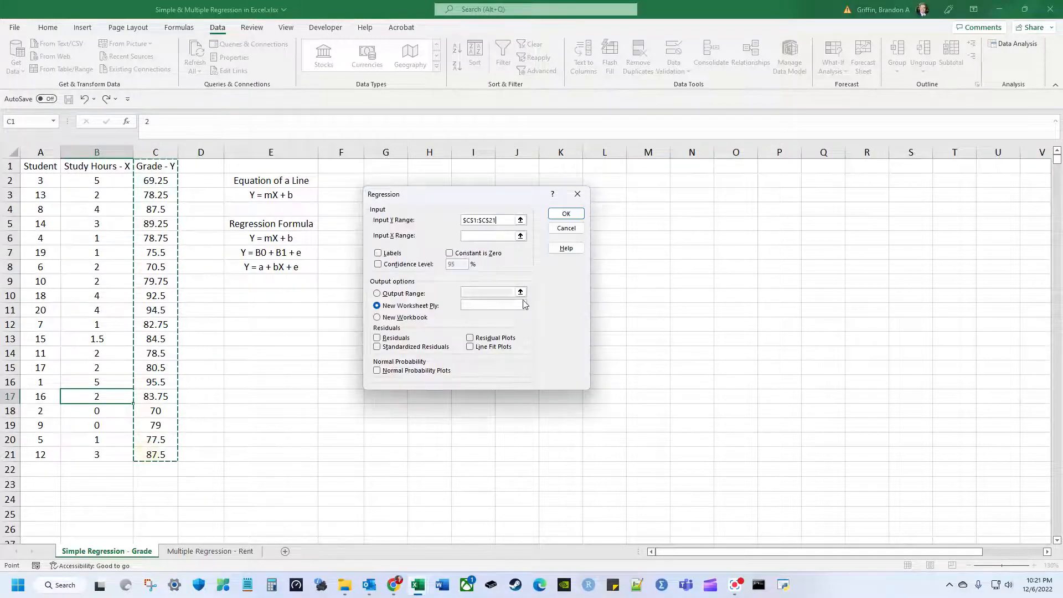
pyautogui.click(388, 254)
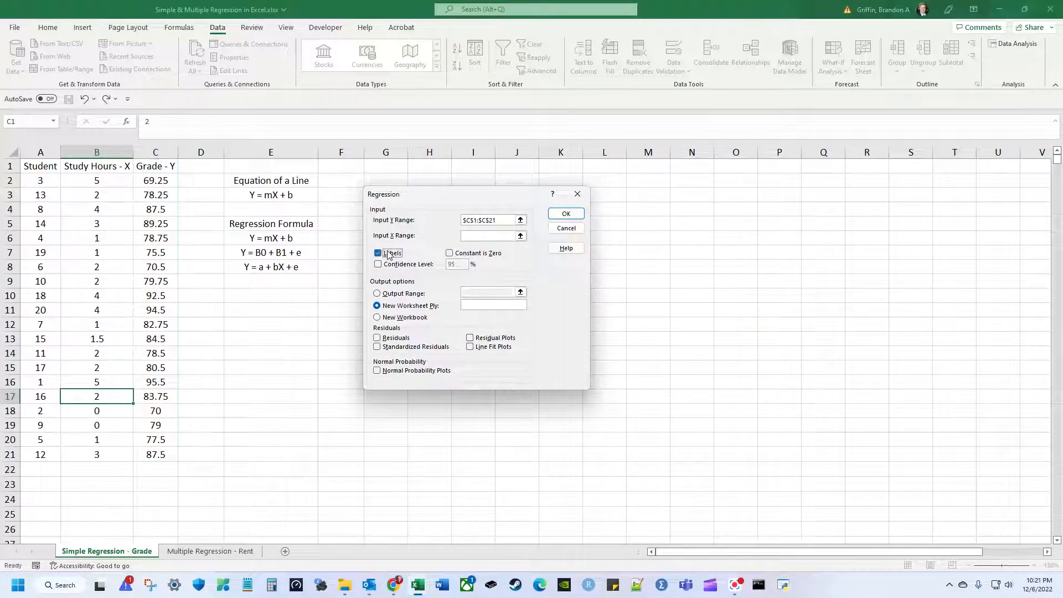
pyautogui.click(486, 238)
pyautogui.moveTo(110, 168); pyautogui.dragTo(108, 458)
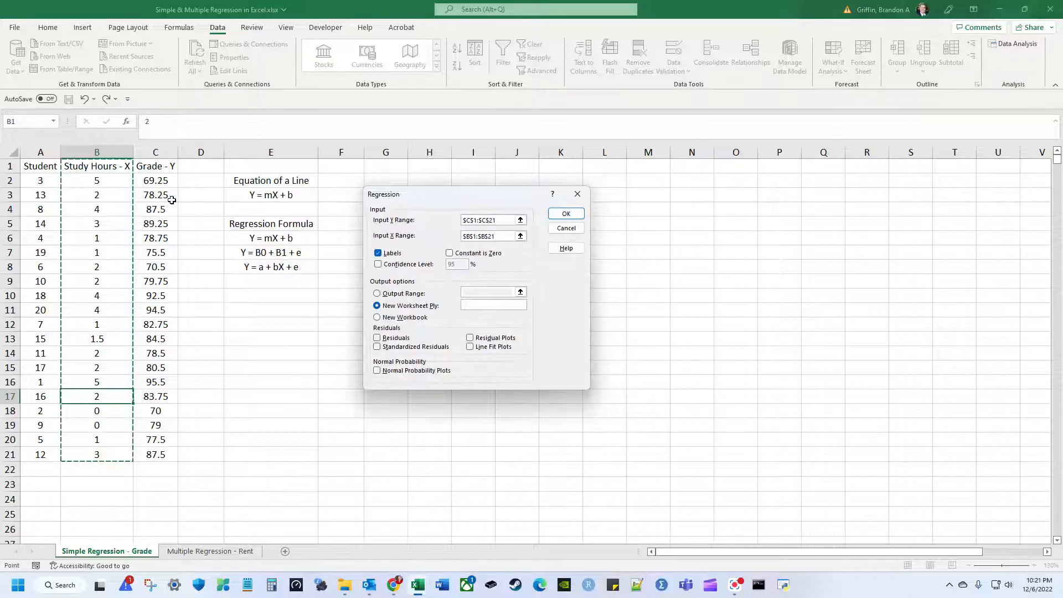
pyautogui.click(76, 154)
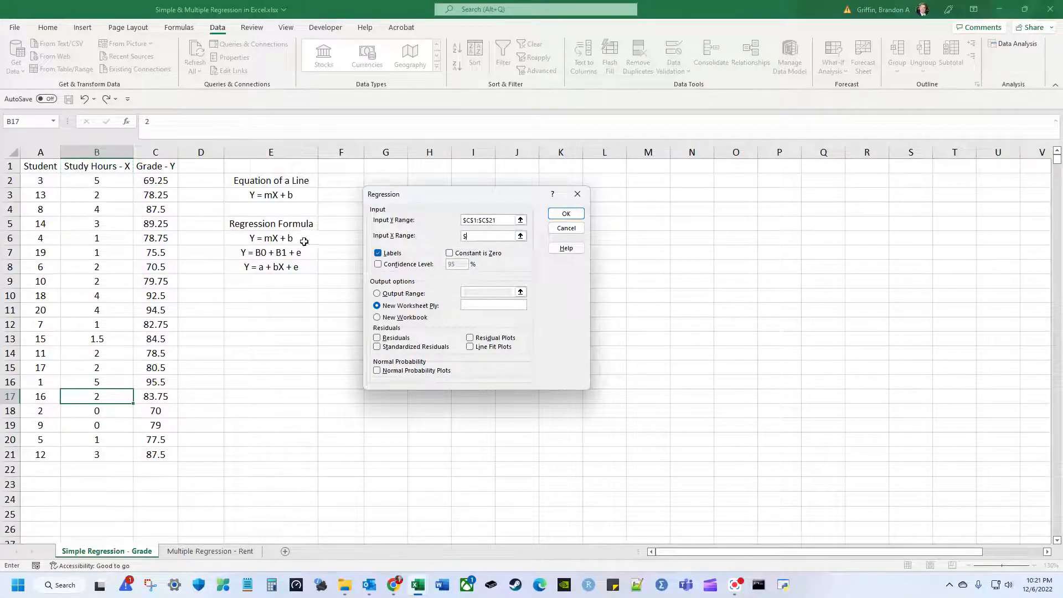
pyautogui.click(121, 169)
pyautogui.moveTo(121, 169); pyautogui.dragTo(114, 453)
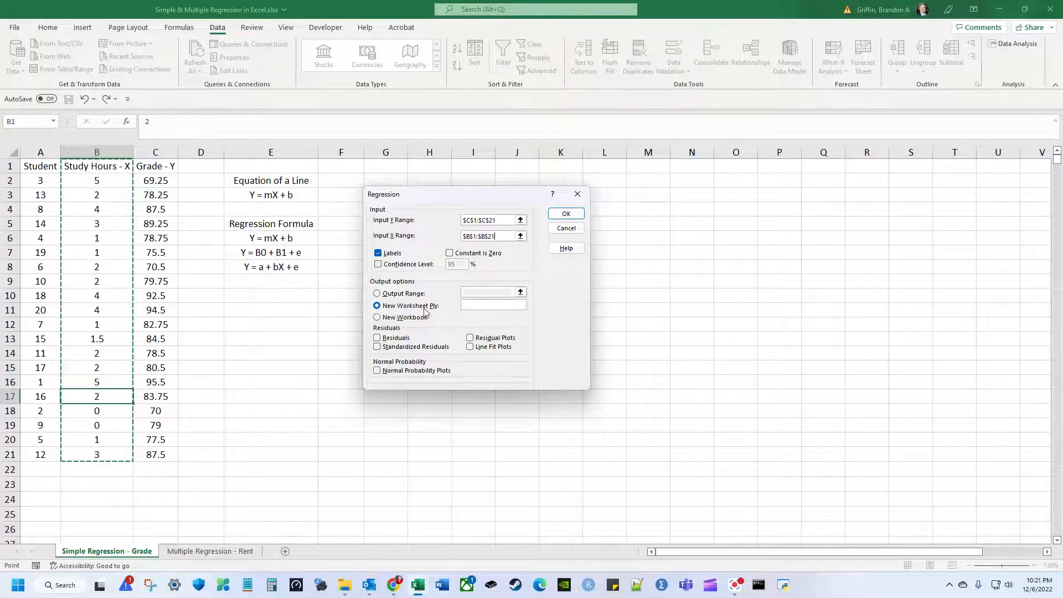
# Send the regression output to cell F2 on this sheet and run it.
pyautogui.moveTo(480, 195); pyautogui.dragTo(714, 197)
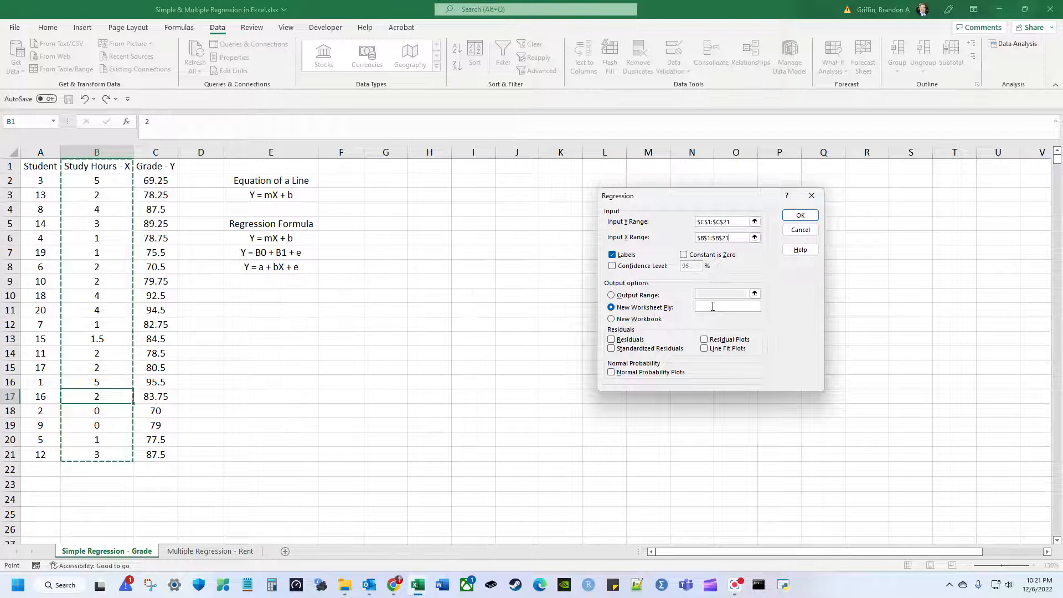
pyautogui.click(637, 296)
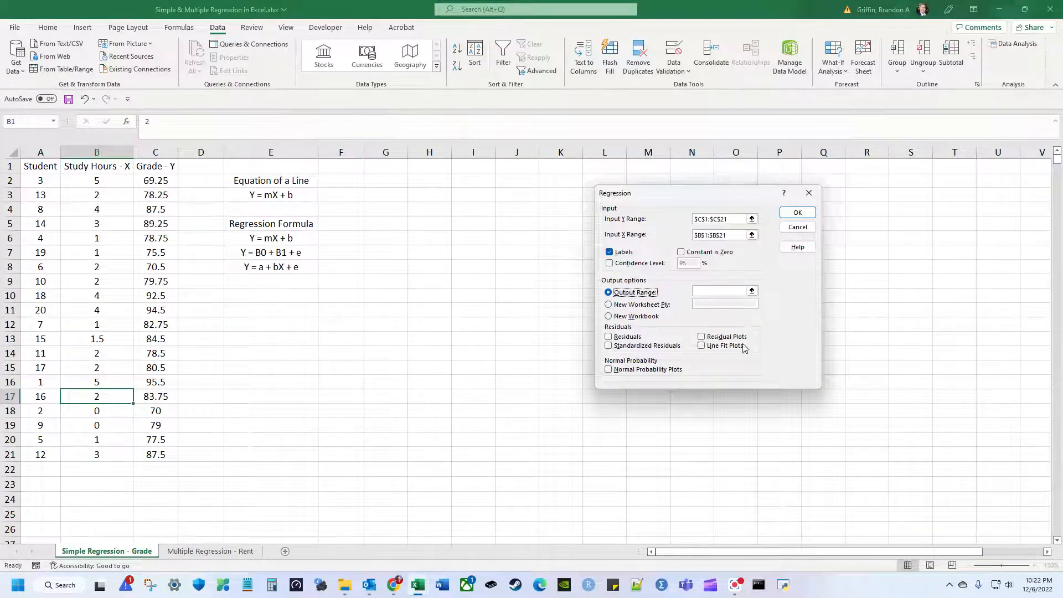
pyautogui.click(713, 293)
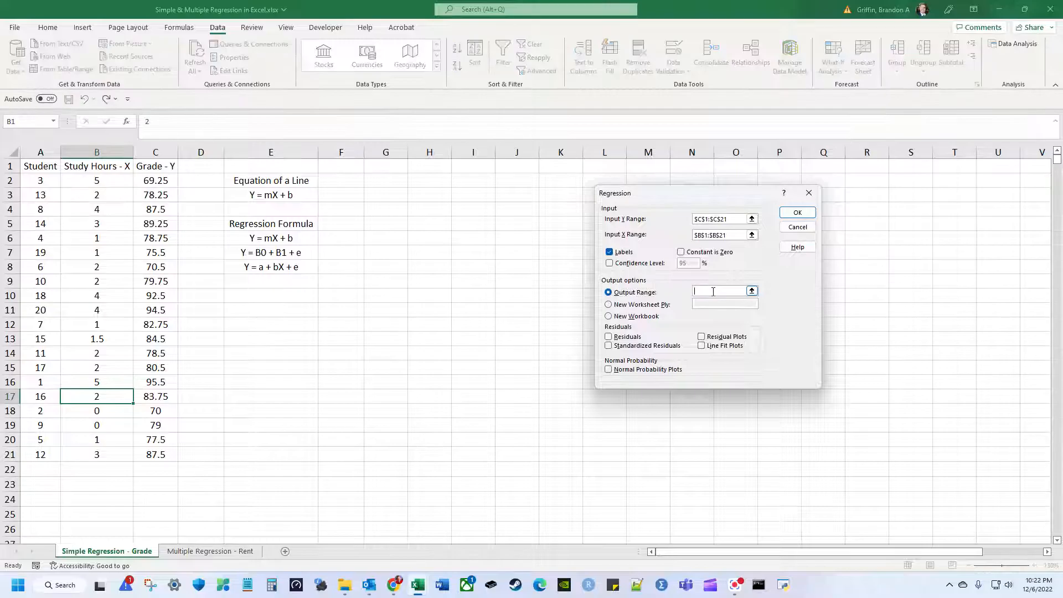
pyautogui.click(363, 185)
pyautogui.click(805, 219)
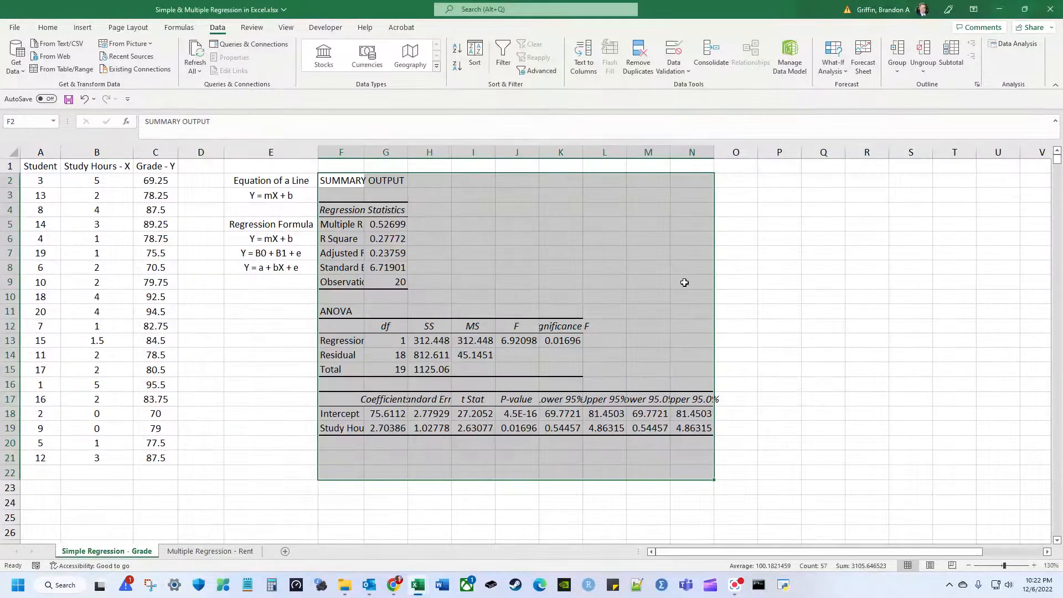
# Autofit columns F through N so all regression output labels and values show fully.
pyautogui.click(623, 299)
pyautogui.moveTo(340, 152); pyautogui.dragTo(713, 154)
pyautogui.doubleClick(714, 152)
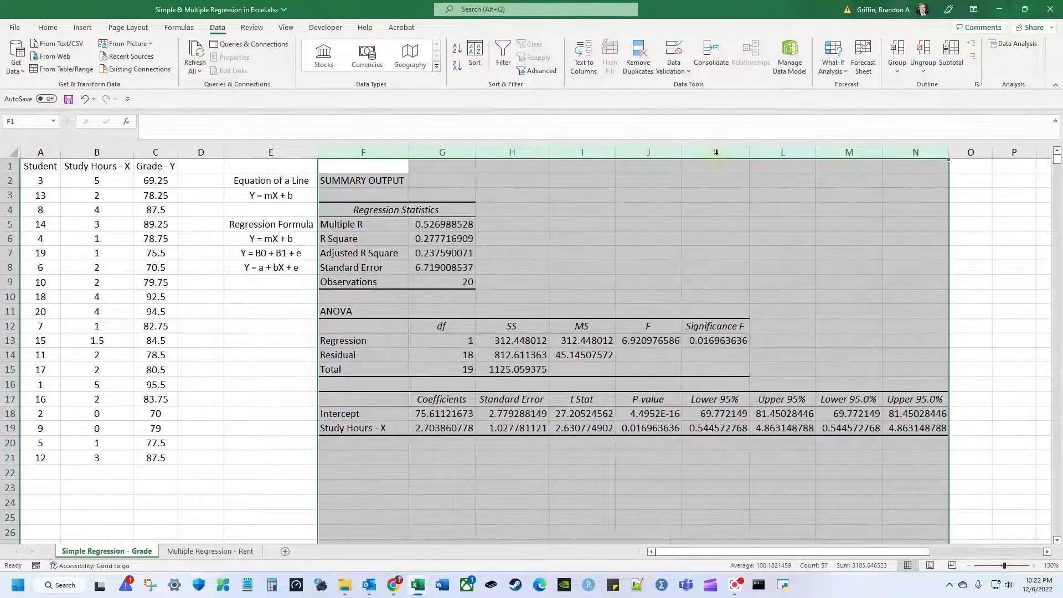
pyautogui.click(575, 250)
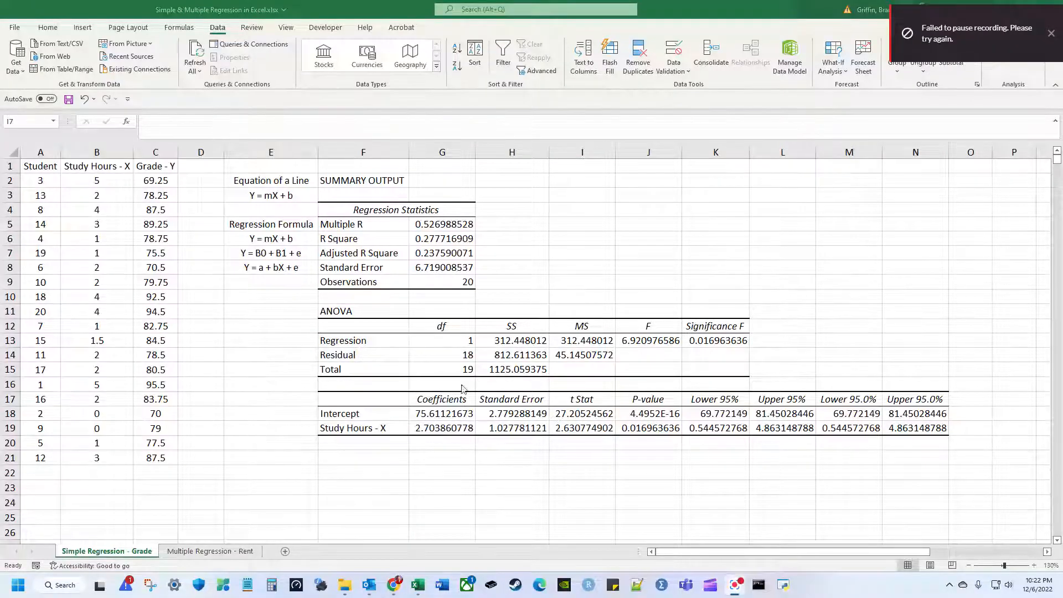
pyautogui.click(362, 183)
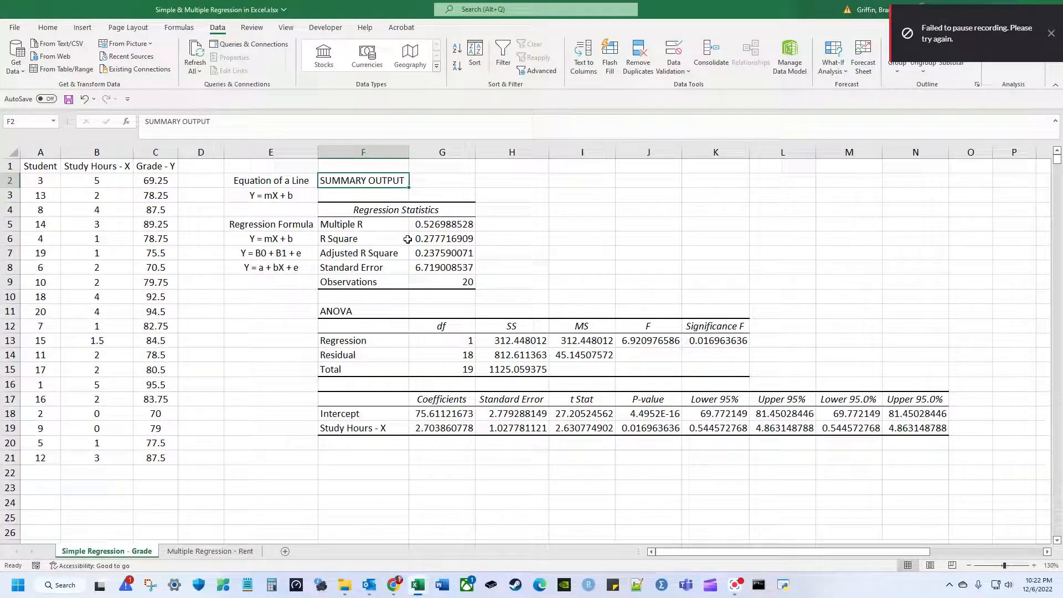
pyautogui.click(399, 227)
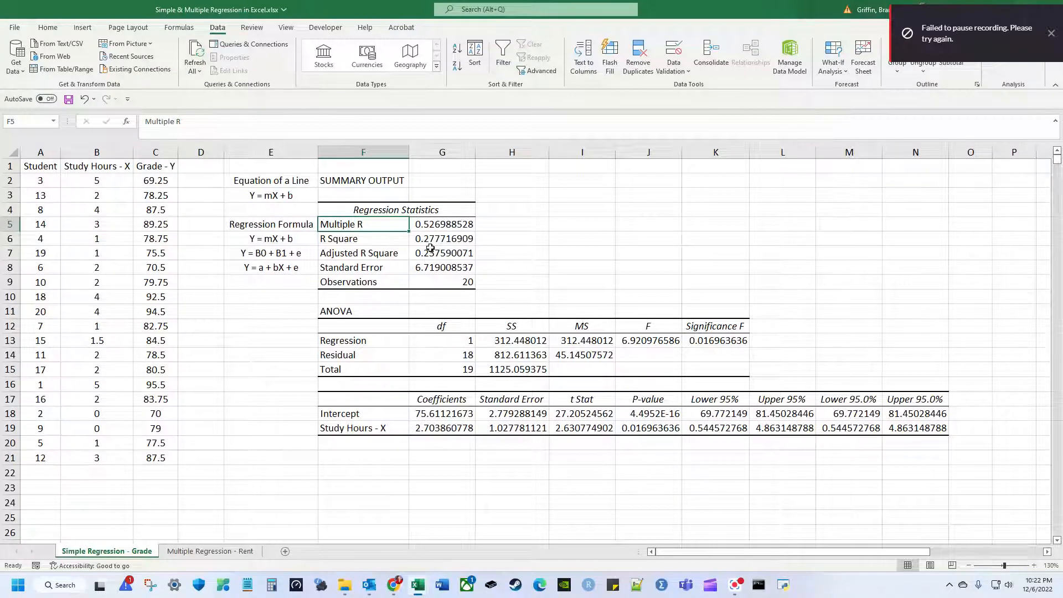
# Fill the R Square label and value in F6:G6 yellow.
pyautogui.press('Right')
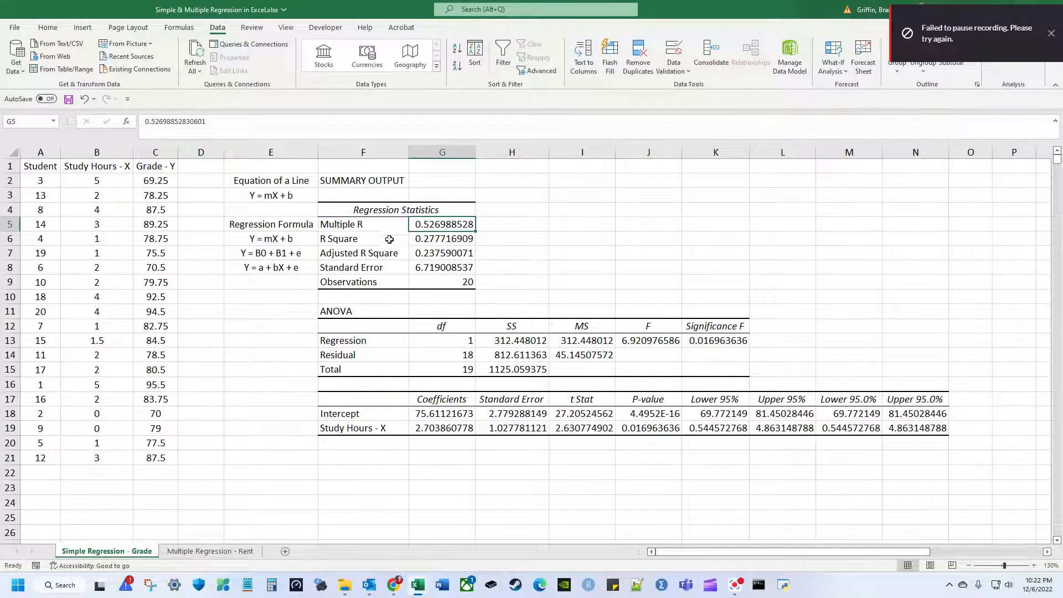
pyautogui.press('Left')
pyautogui.press('Down')
pyautogui.moveTo(391, 240); pyautogui.dragTo(470, 240)
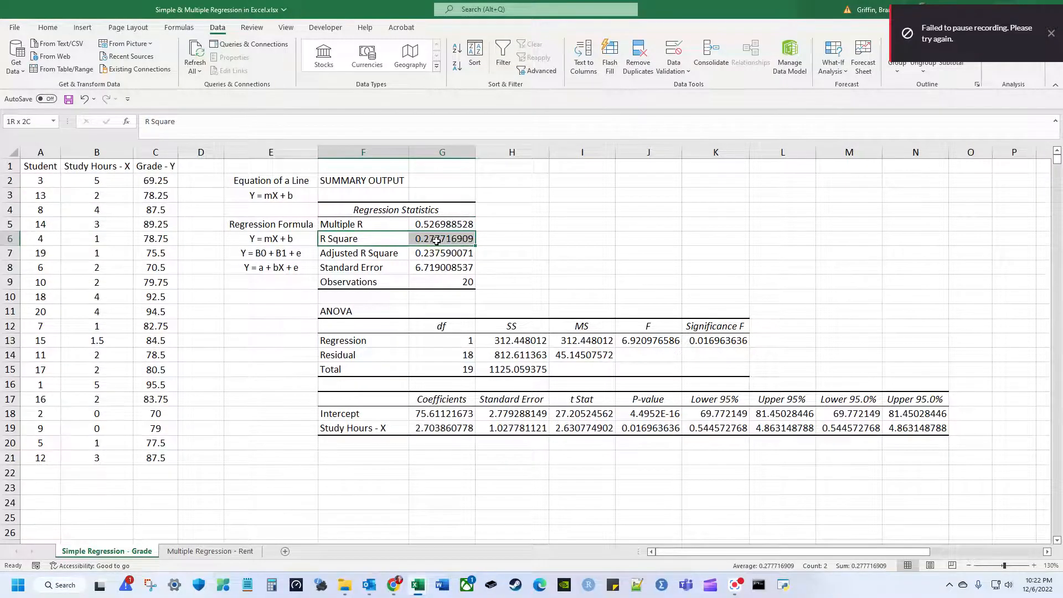
pyautogui.click(48, 27)
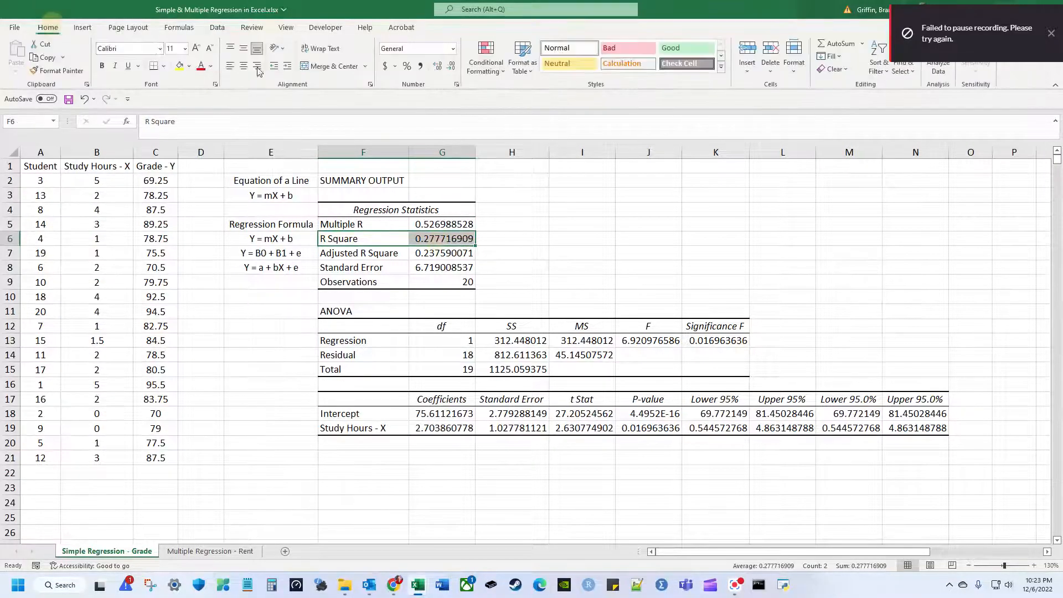
pyautogui.click(177, 68)
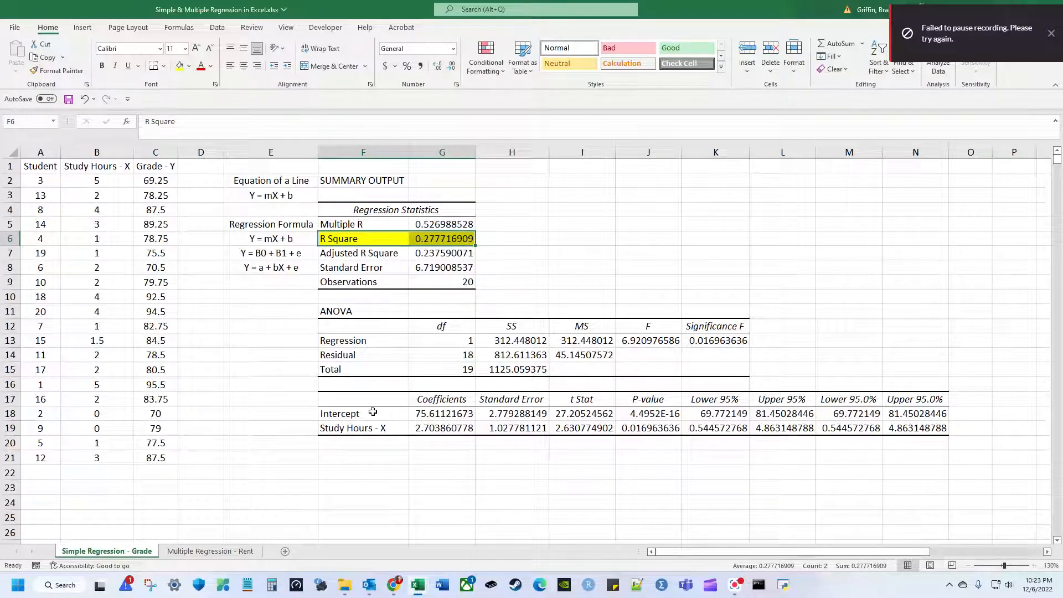
# Fill the coefficients block F17:G19 and the P-value cells J17:J19 yellow.
pyautogui.moveTo(373, 404); pyautogui.dragTo(443, 431)
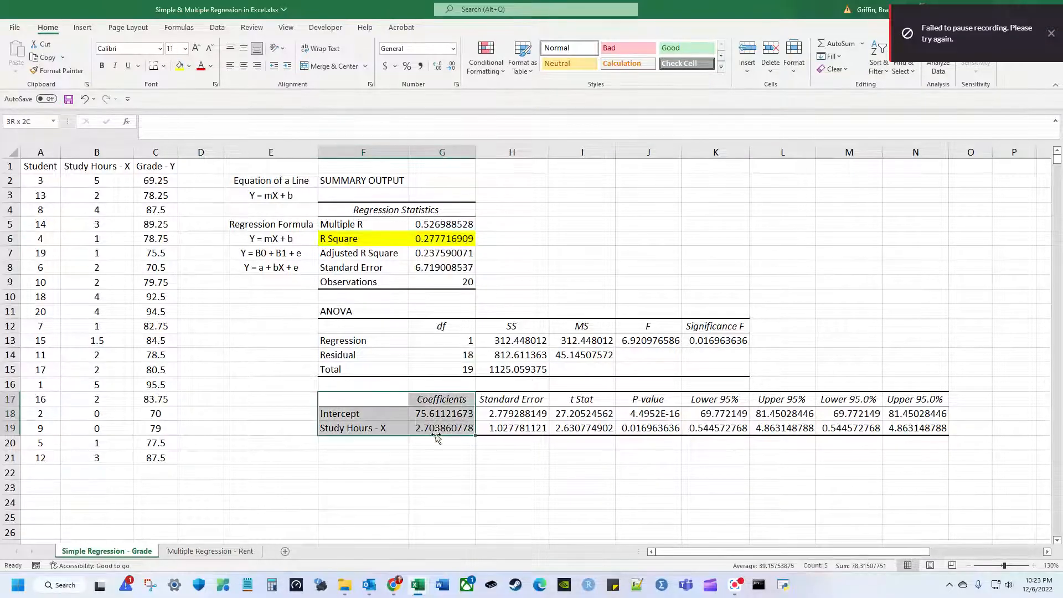
pyautogui.click(179, 67)
pyautogui.moveTo(653, 402); pyautogui.dragTo(651, 429)
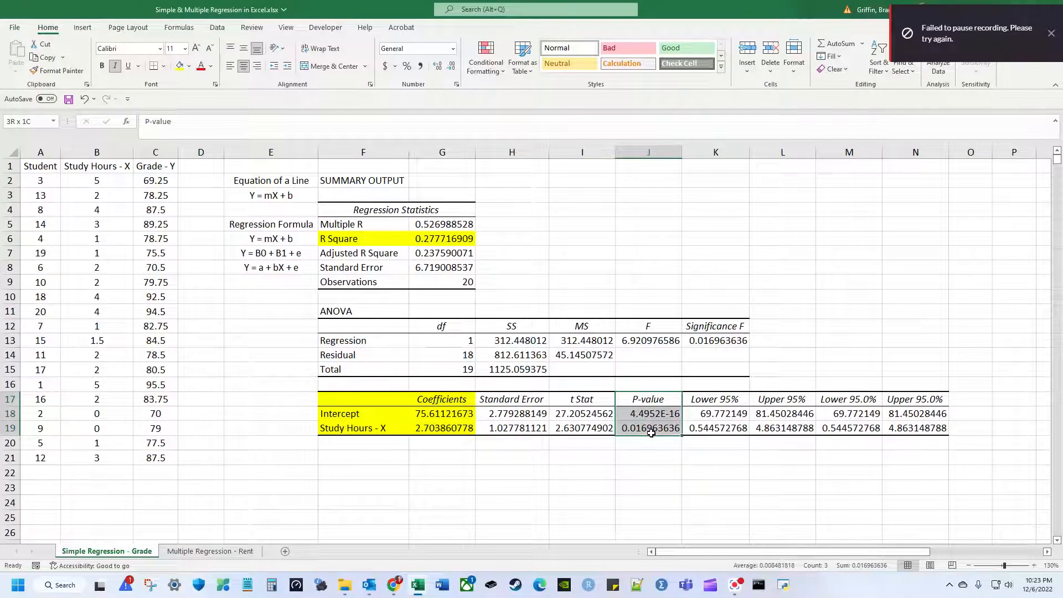
pyautogui.click(179, 66)
pyautogui.click(644, 267)
pyautogui.click(638, 228)
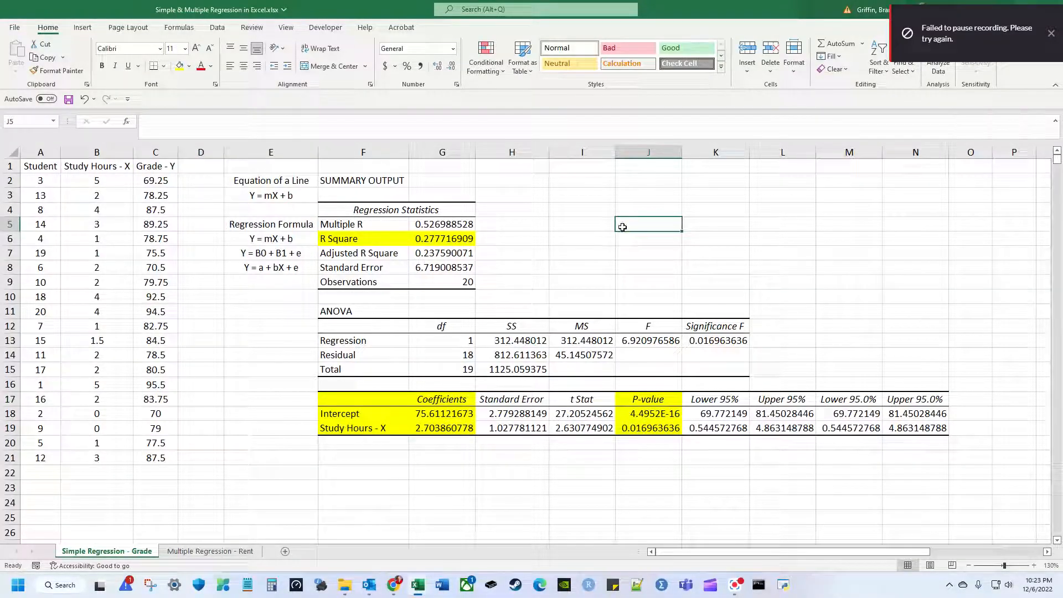
pyautogui.click(456, 239)
pyautogui.click(462, 227)
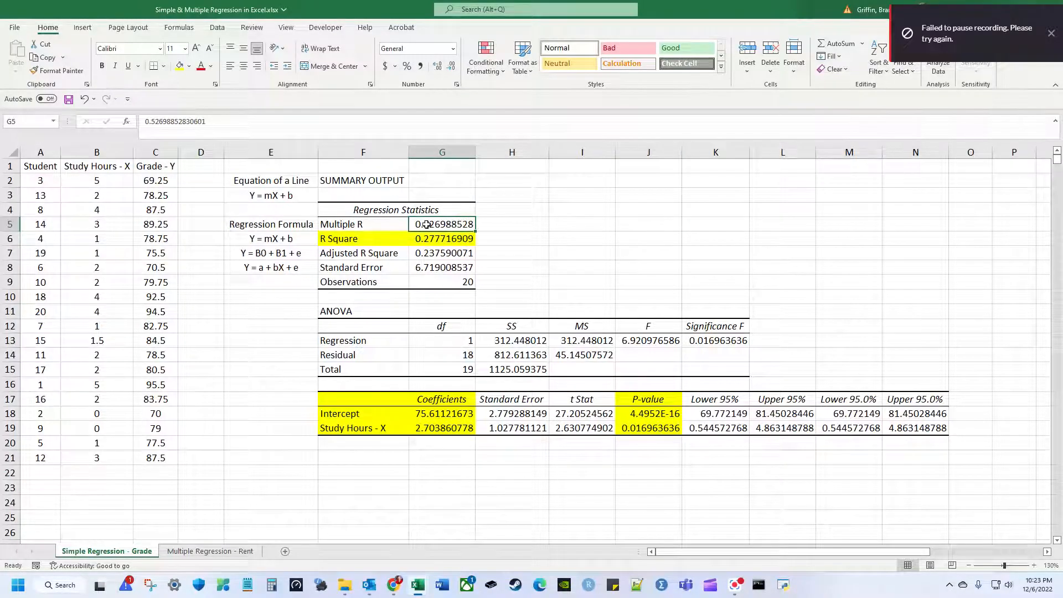
pyautogui.moveTo(392, 229); pyautogui.dragTo(434, 238)
pyautogui.click(519, 246)
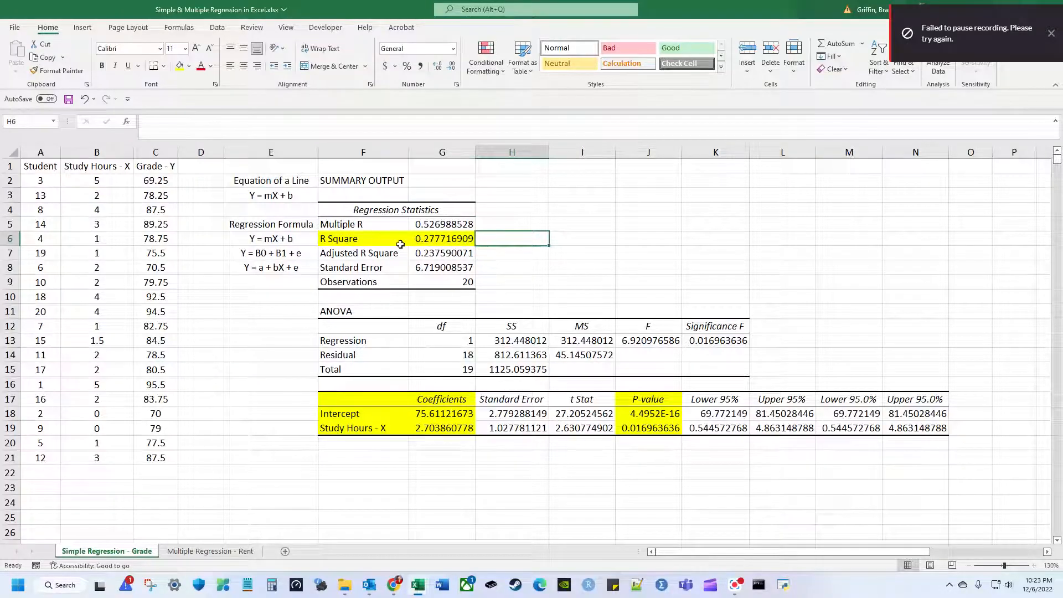
pyautogui.moveTo(393, 244); pyautogui.dragTo(442, 240)
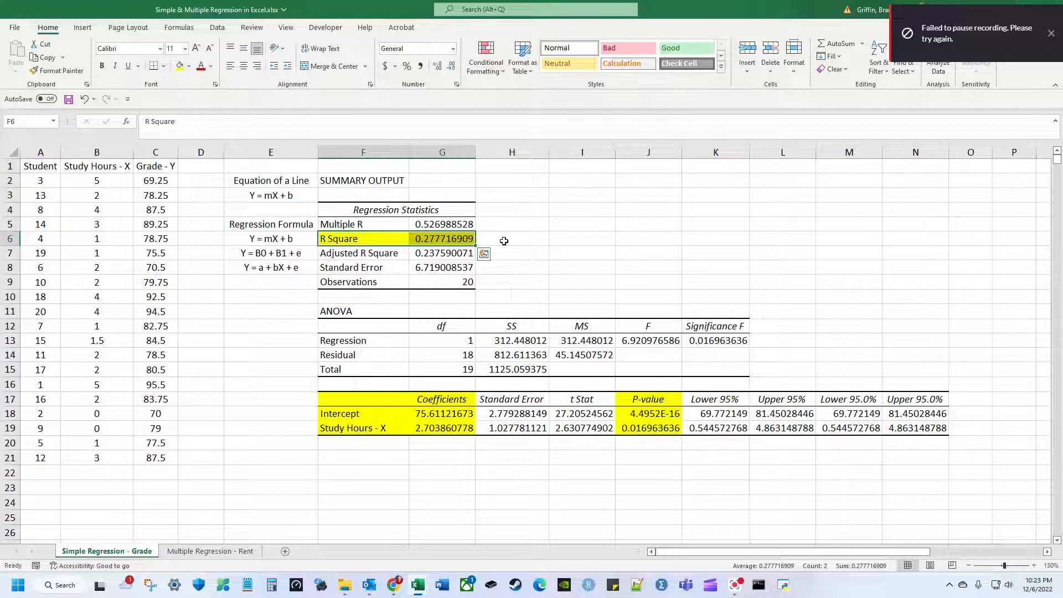
pyautogui.click(504, 241)
pyautogui.moveTo(367, 240); pyautogui.dragTo(439, 240)
pyautogui.moveTo(151, 166); pyautogui.dragTo(108, 168)
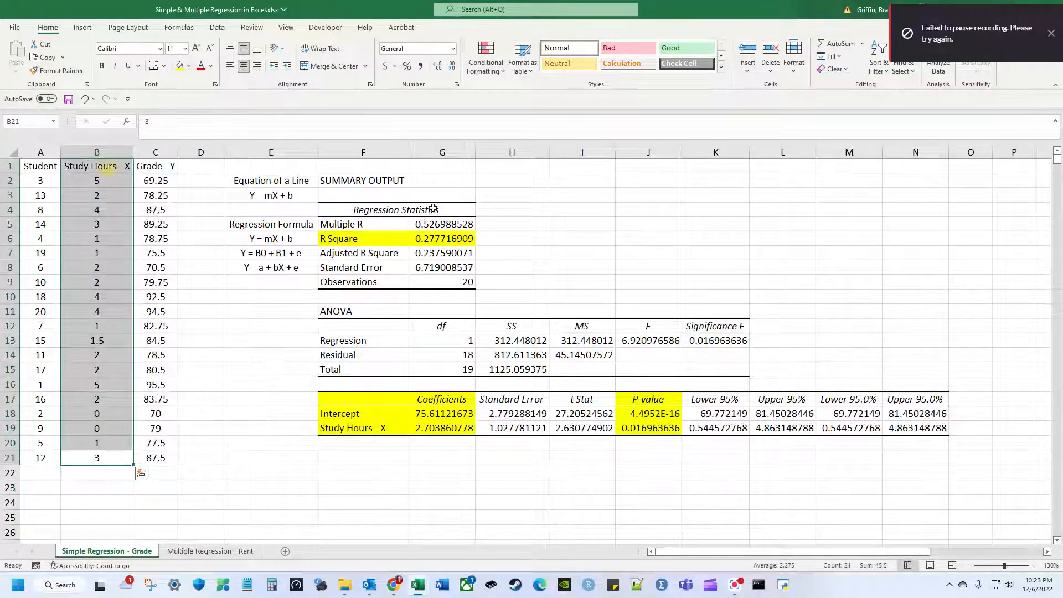
pyautogui.click(486, 238)
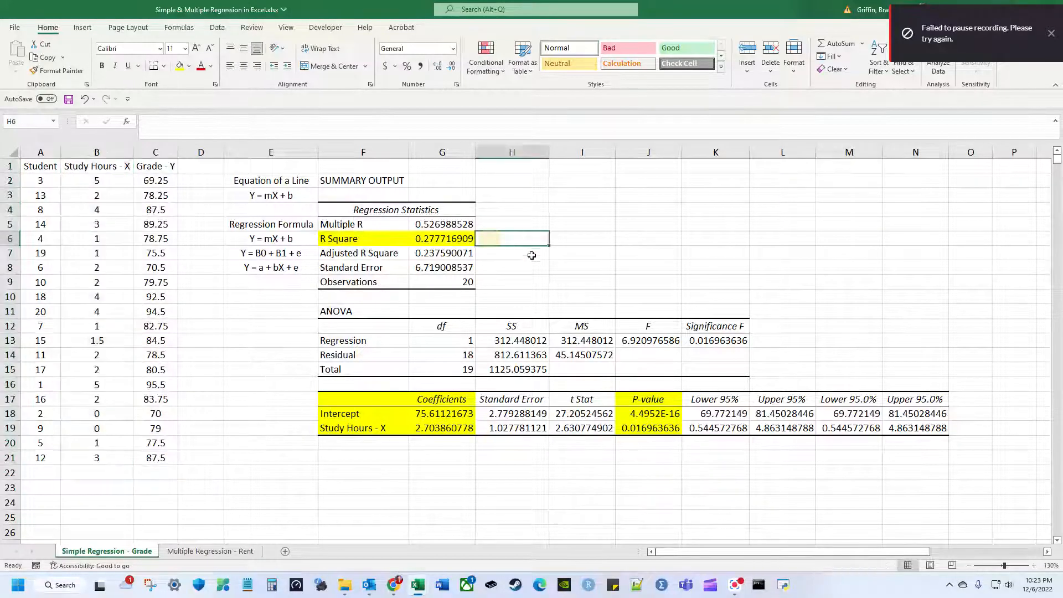
pyautogui.moveTo(108, 166); pyautogui.dragTo(98, 459)
pyautogui.click(408, 239)
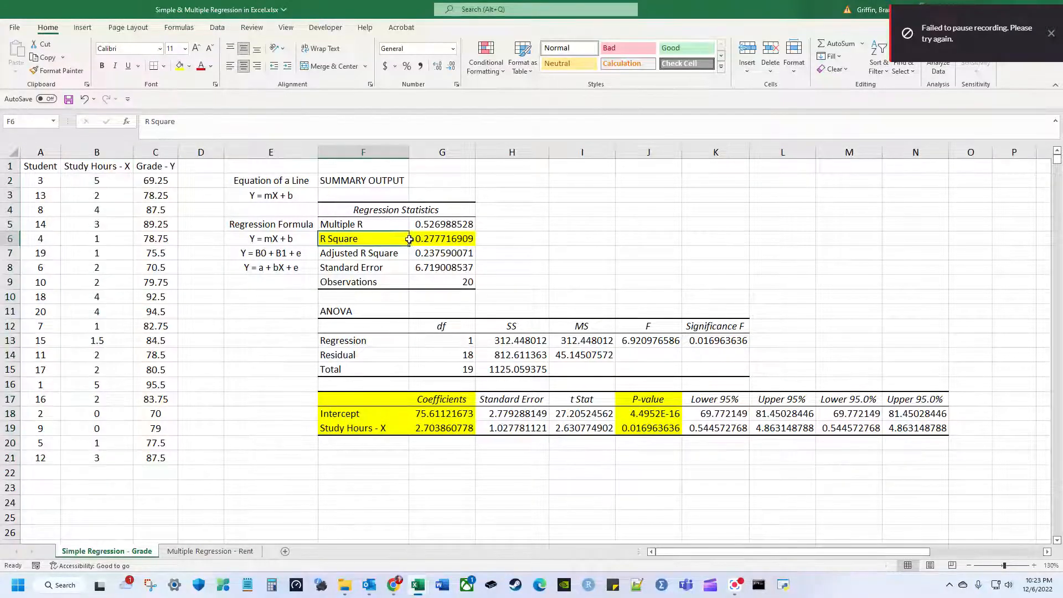
pyautogui.moveTo(409, 238); pyautogui.dragTo(443, 239)
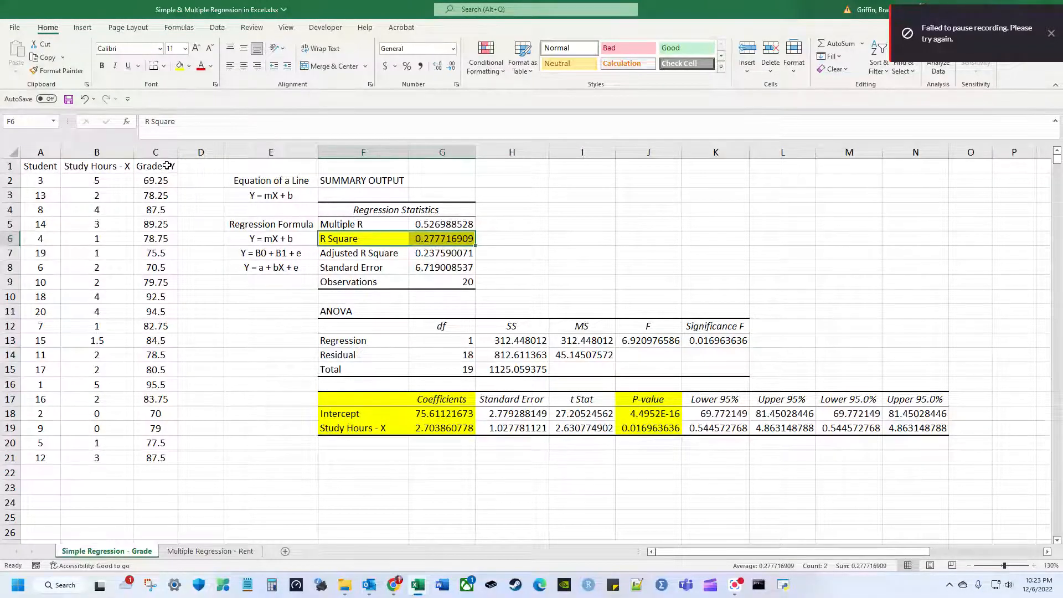
pyautogui.moveTo(167, 166); pyautogui.dragTo(143, 459)
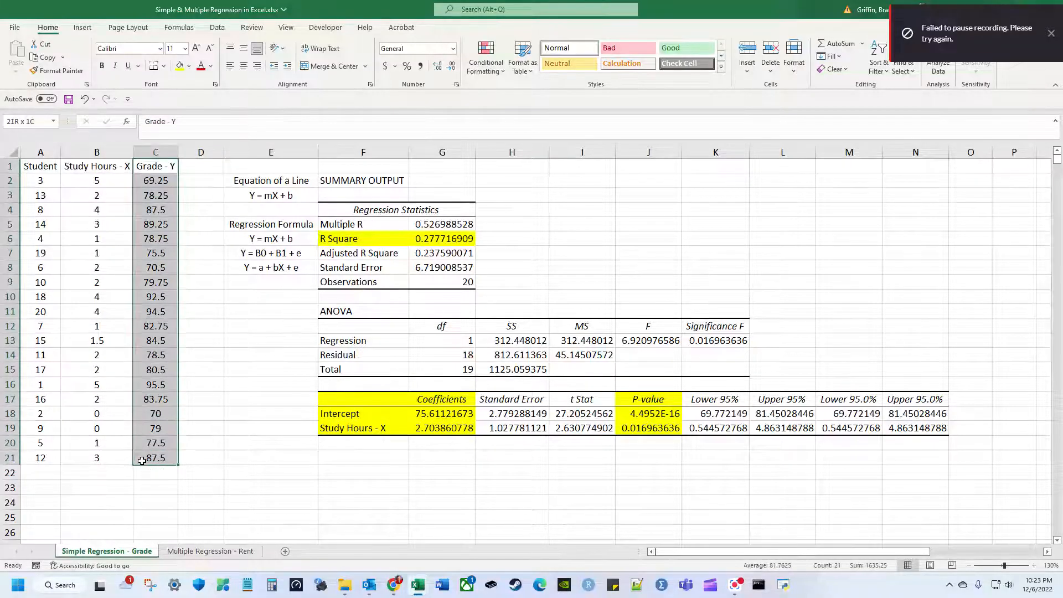
pyautogui.click(515, 238)
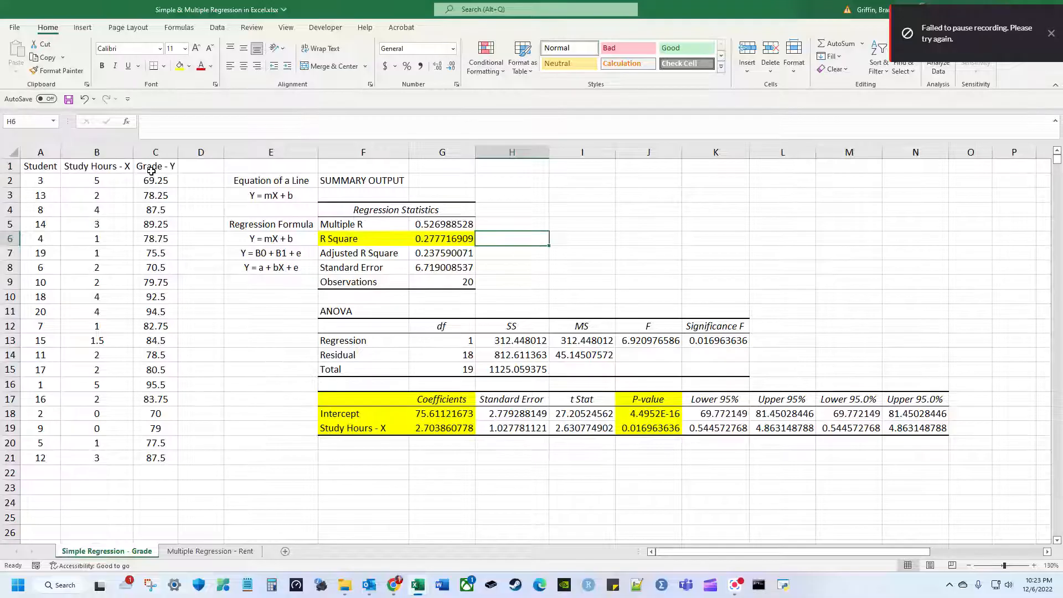
pyautogui.moveTo(166, 166); pyautogui.dragTo(137, 455)
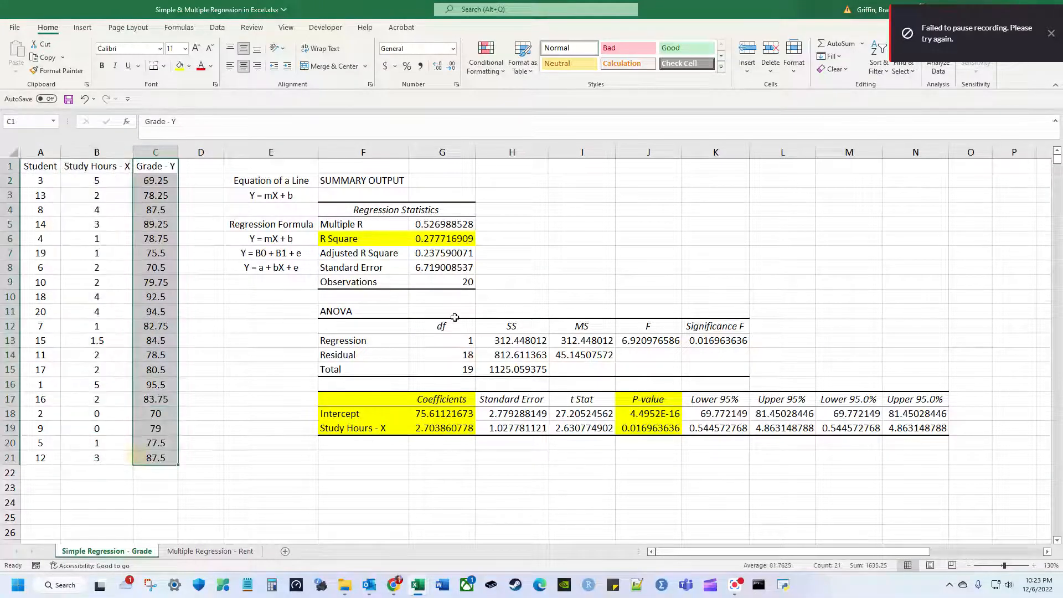
pyautogui.click(492, 237)
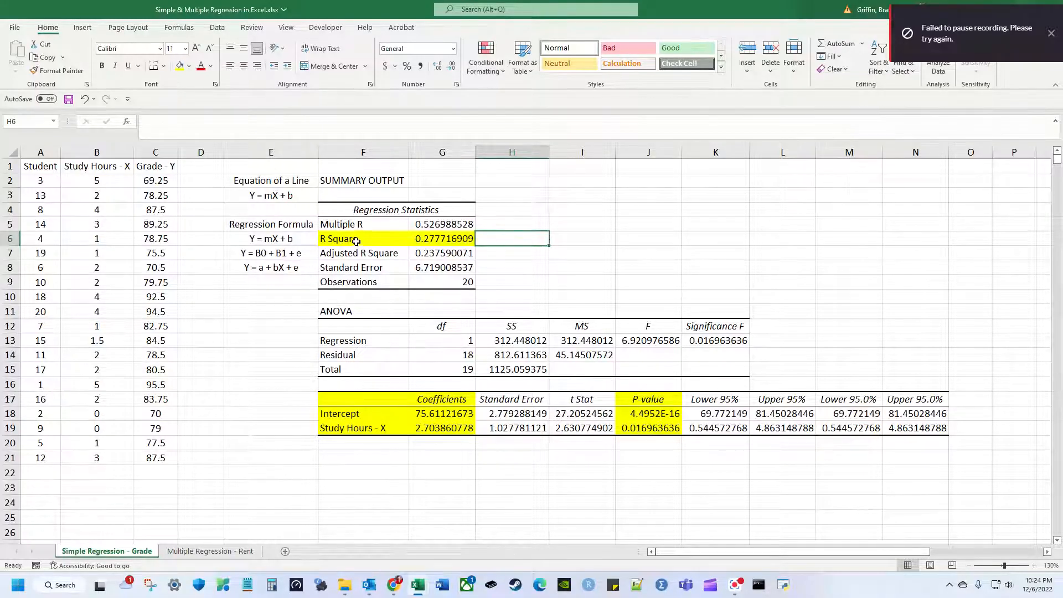
pyautogui.moveTo(356, 241); pyautogui.dragTo(416, 240)
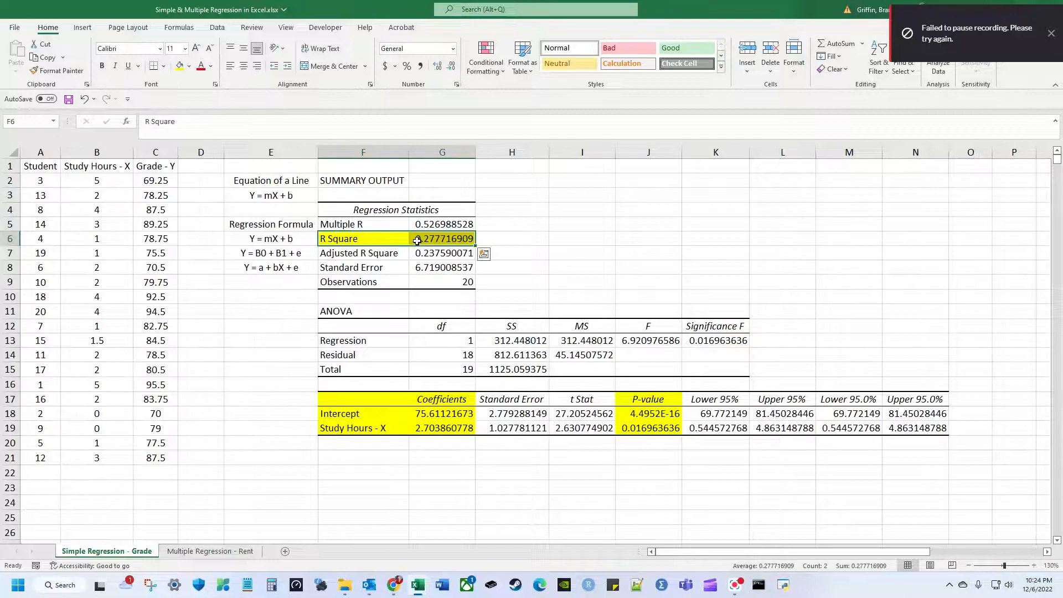
pyautogui.moveTo(158, 181); pyautogui.dragTo(186, 472)
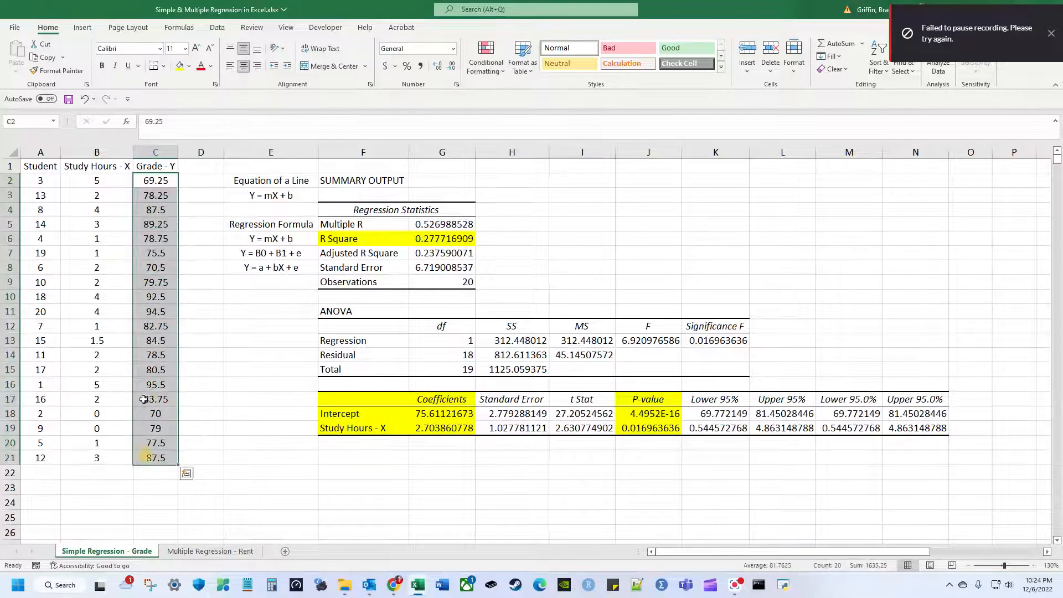
pyautogui.click(126, 177)
pyautogui.moveTo(126, 177); pyautogui.dragTo(99, 462)
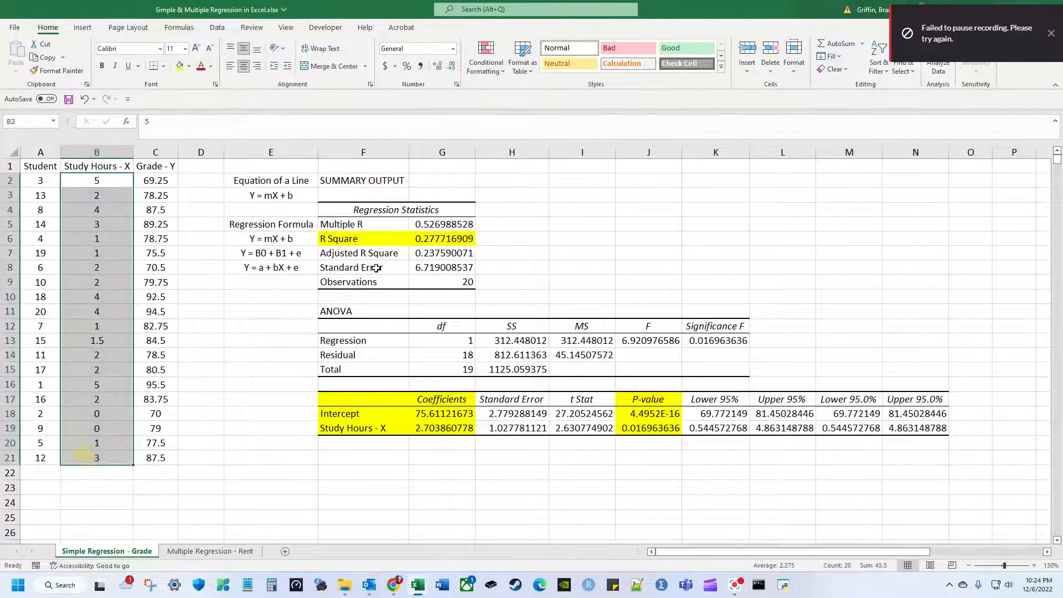
pyautogui.click(398, 236)
pyautogui.click(412, 237)
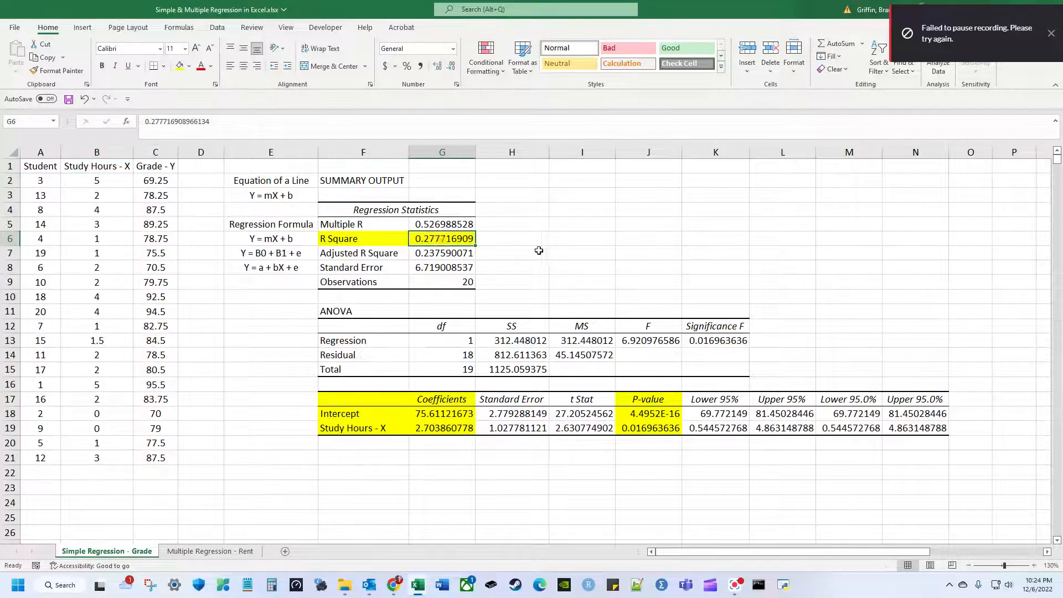
pyautogui.click(526, 240)
pyautogui.moveTo(121, 181); pyautogui.dragTo(69, 455)
pyautogui.moveTo(176, 180); pyautogui.dragTo(156, 460)
pyautogui.moveTo(123, 177); pyautogui.dragTo(145, 459)
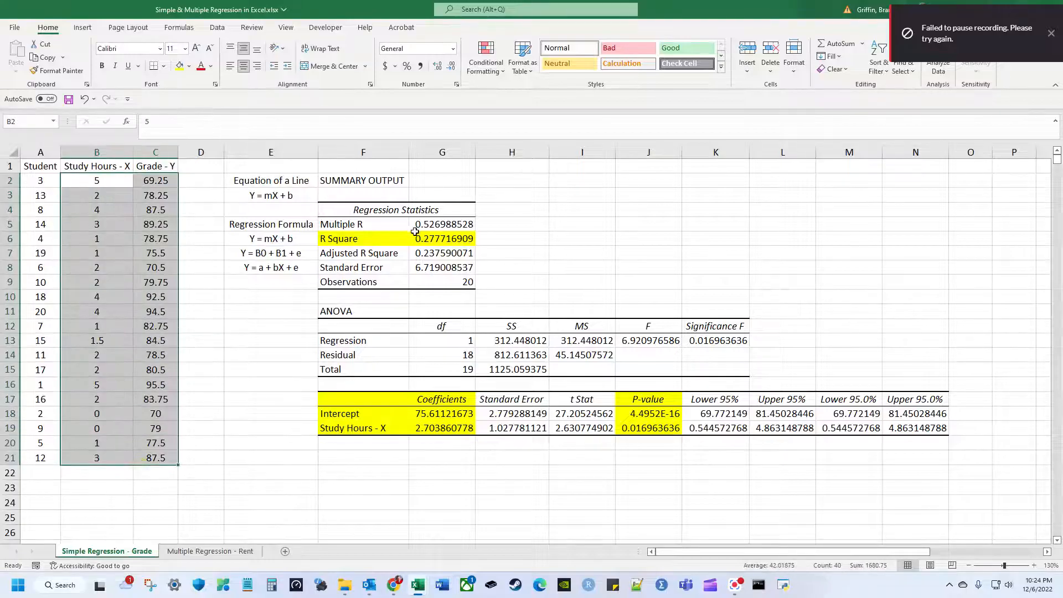
pyautogui.click(411, 238)
pyautogui.click(487, 240)
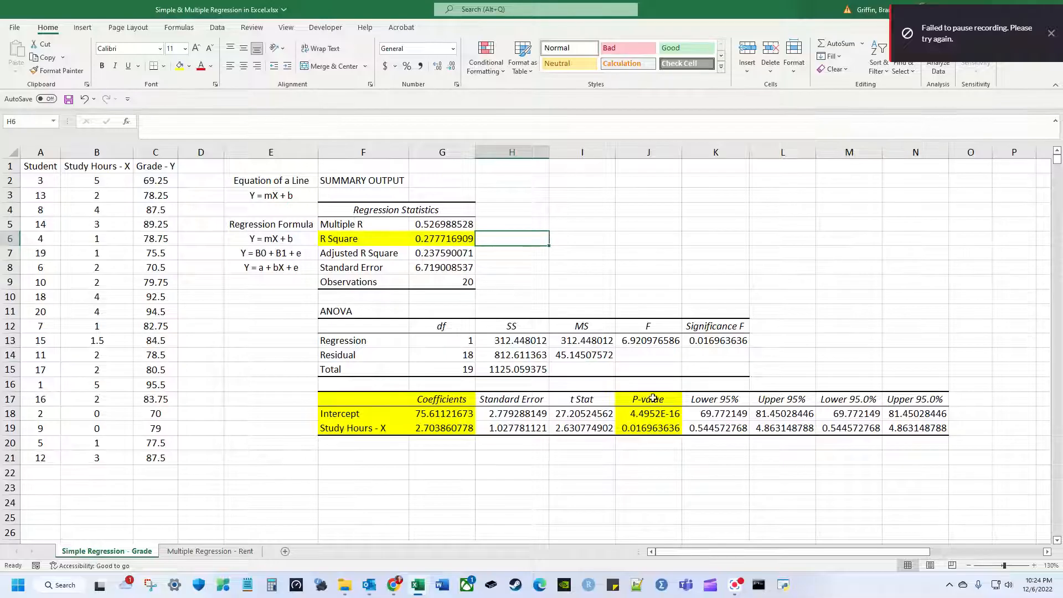
pyautogui.moveTo(653, 397); pyautogui.dragTo(651, 429)
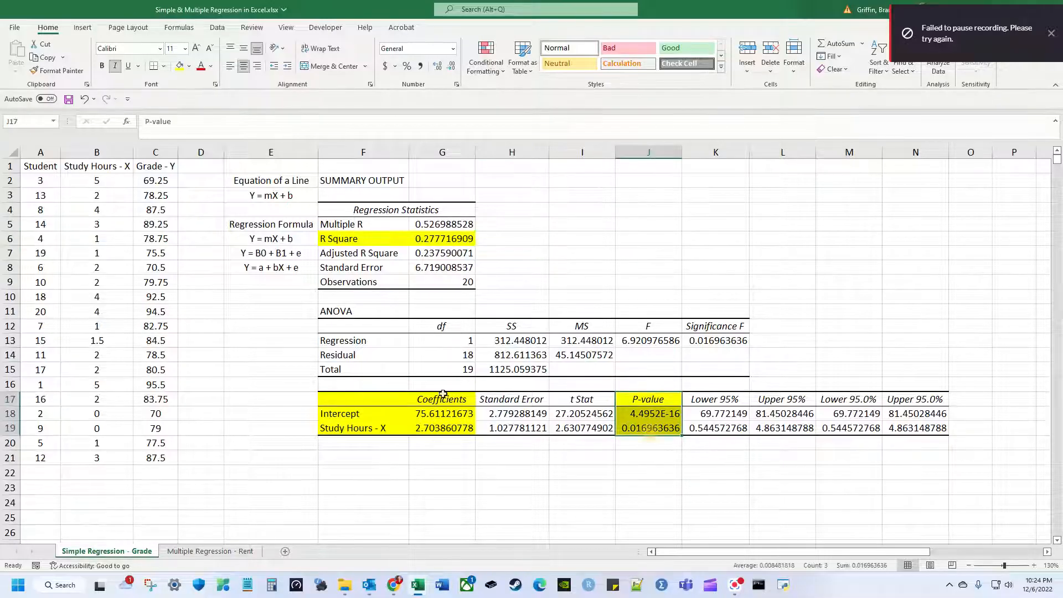
pyautogui.moveTo(443, 394); pyautogui.dragTo(441, 429)
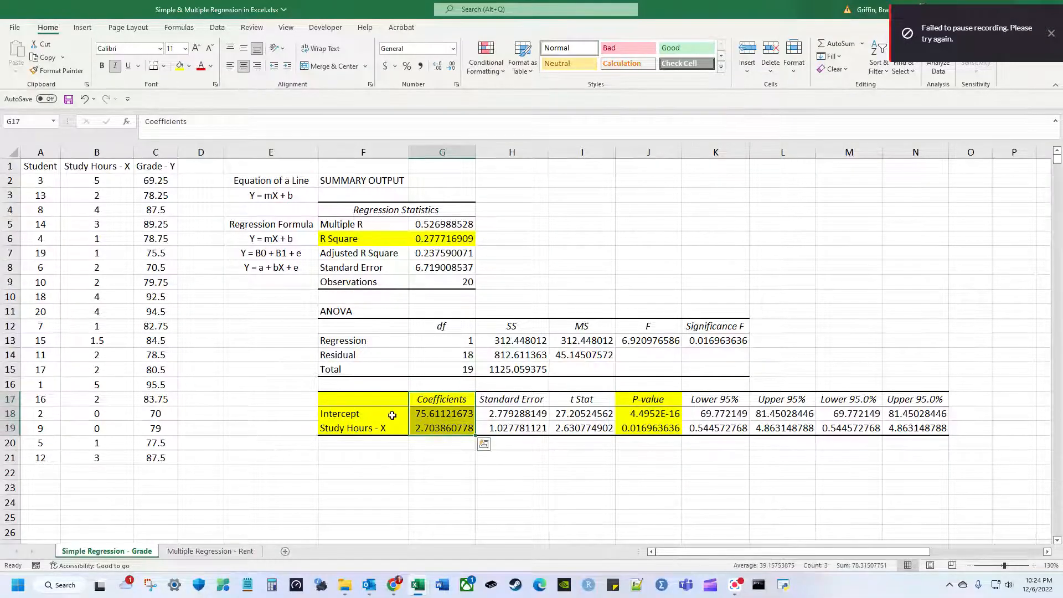
pyautogui.click(394, 418)
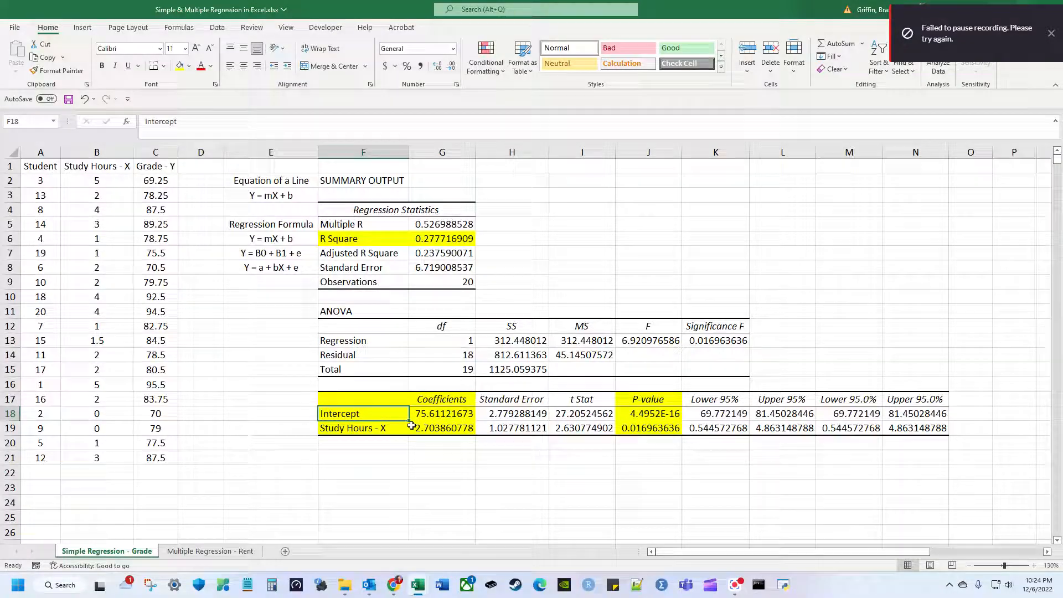
pyautogui.press('Down')
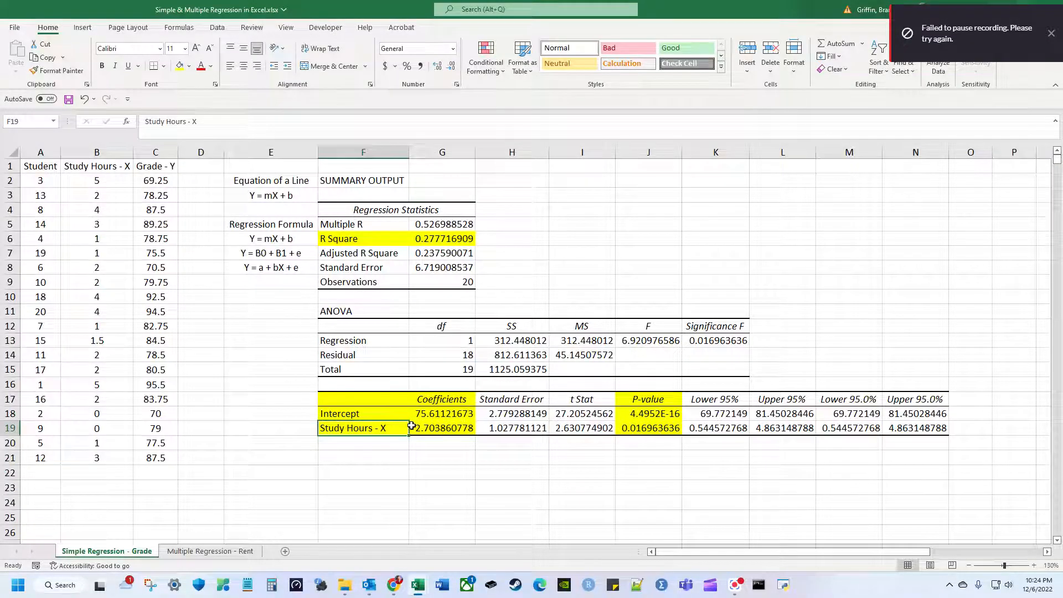
pyautogui.press('Up')
pyautogui.press('Left')
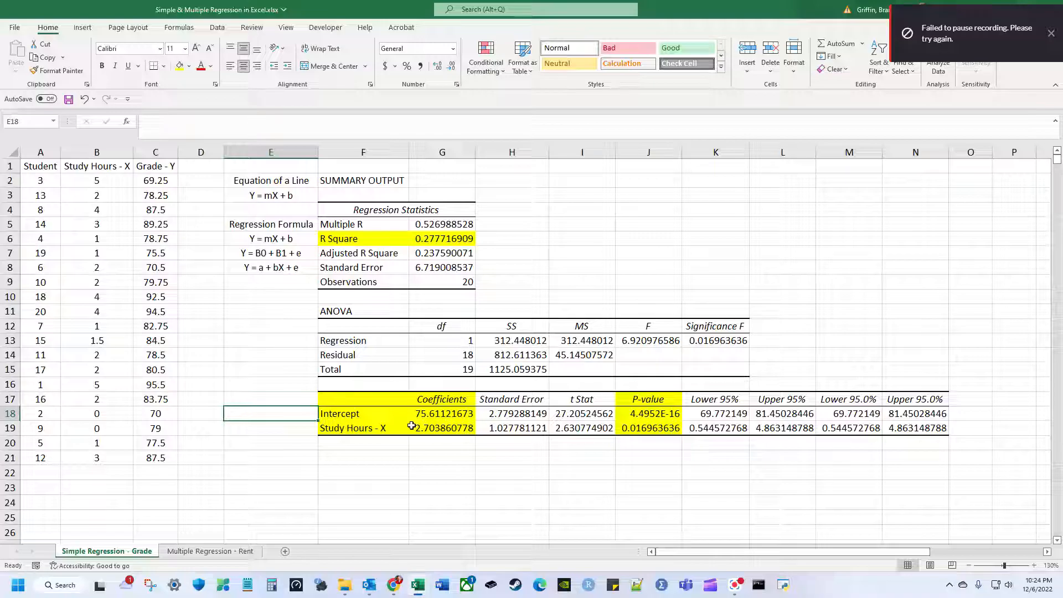
pyautogui.click(293, 196)
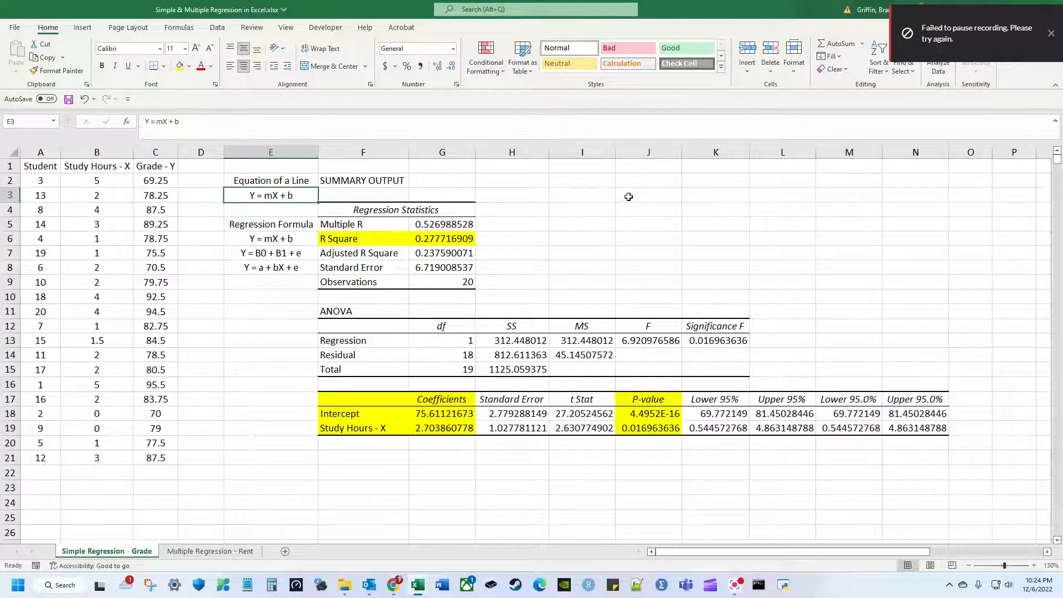
pyautogui.click(1051, 33)
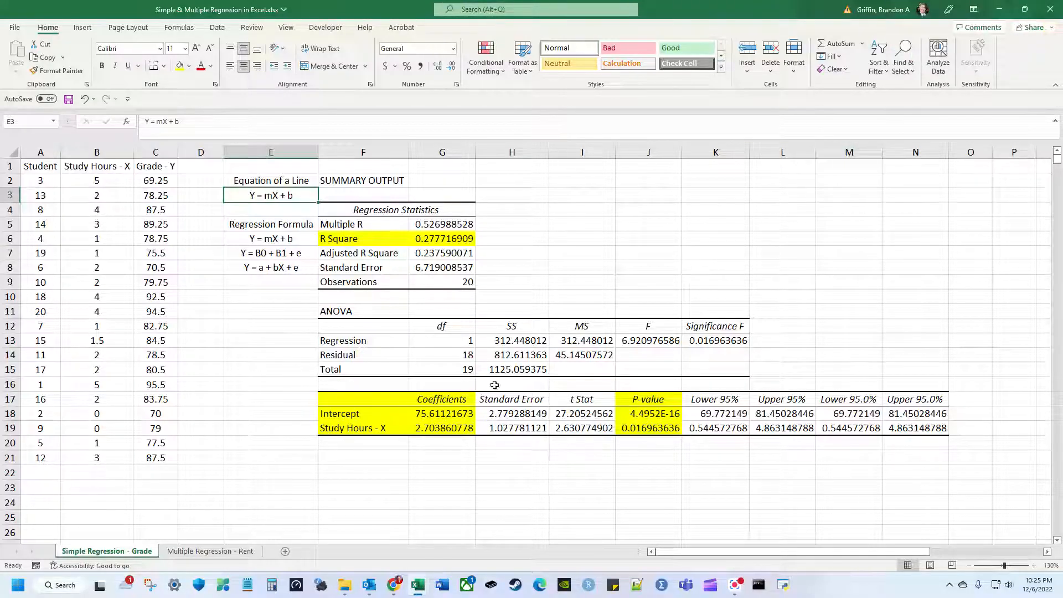
pyautogui.click(471, 414)
pyautogui.click(360, 429)
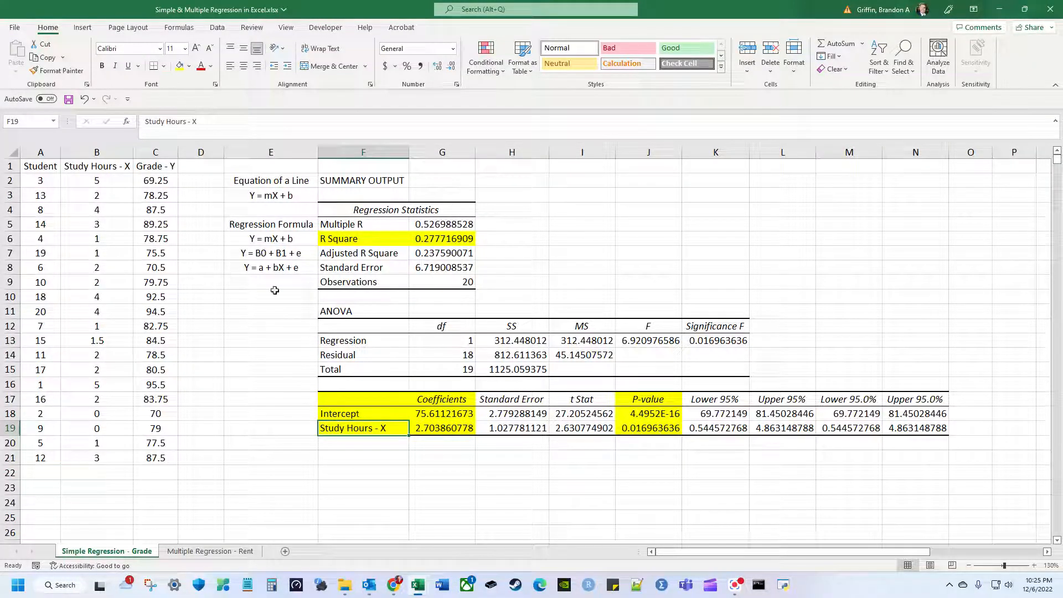
pyautogui.click(292, 195)
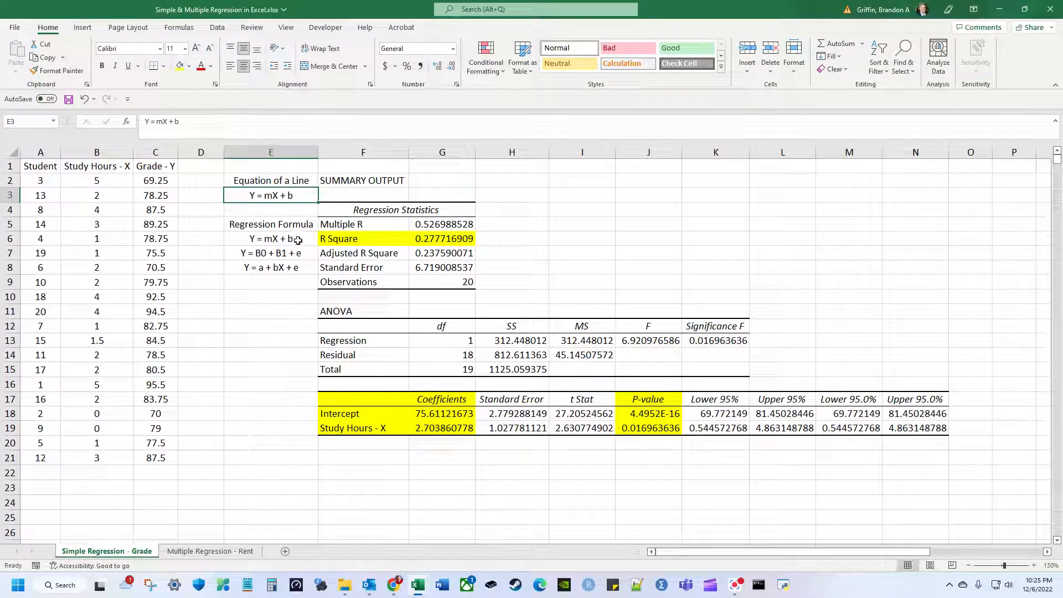
pyautogui.click(306, 256)
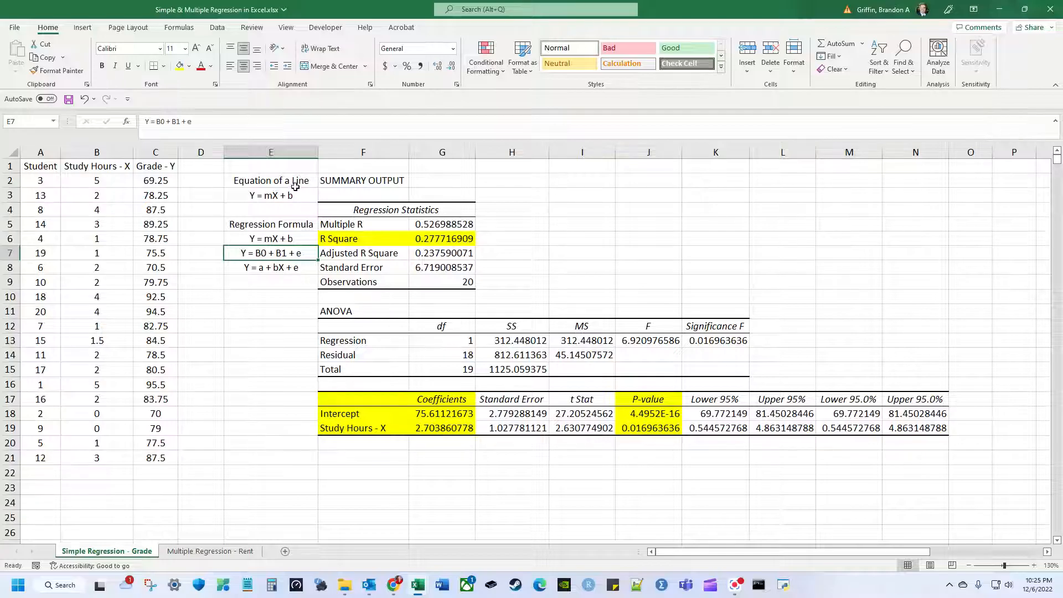
pyautogui.moveTo(299, 160); pyautogui.dragTo(284, 275)
pyautogui.click(283, 271)
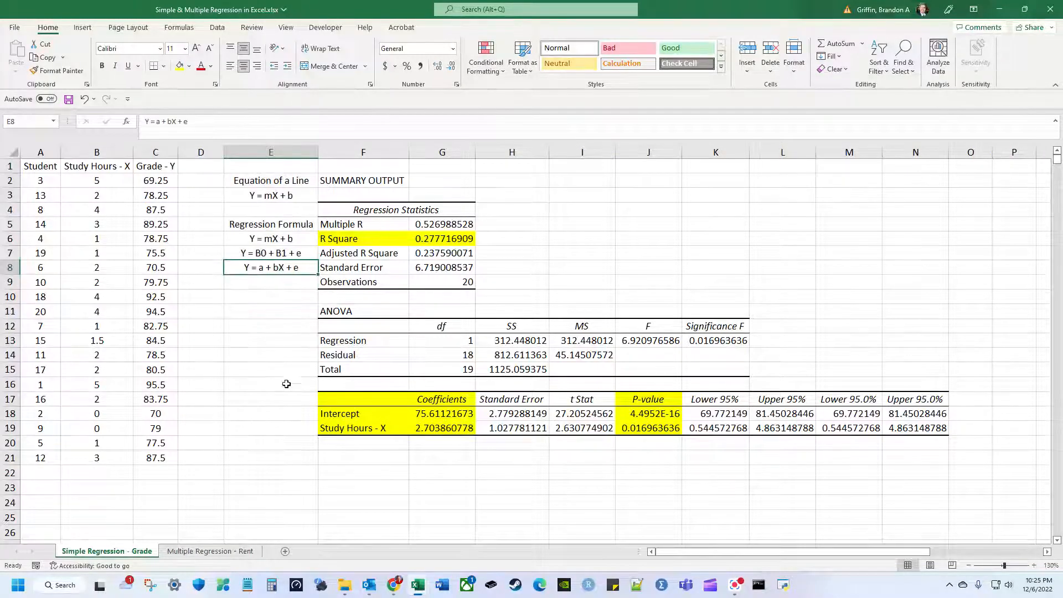
pyautogui.click(400, 444)
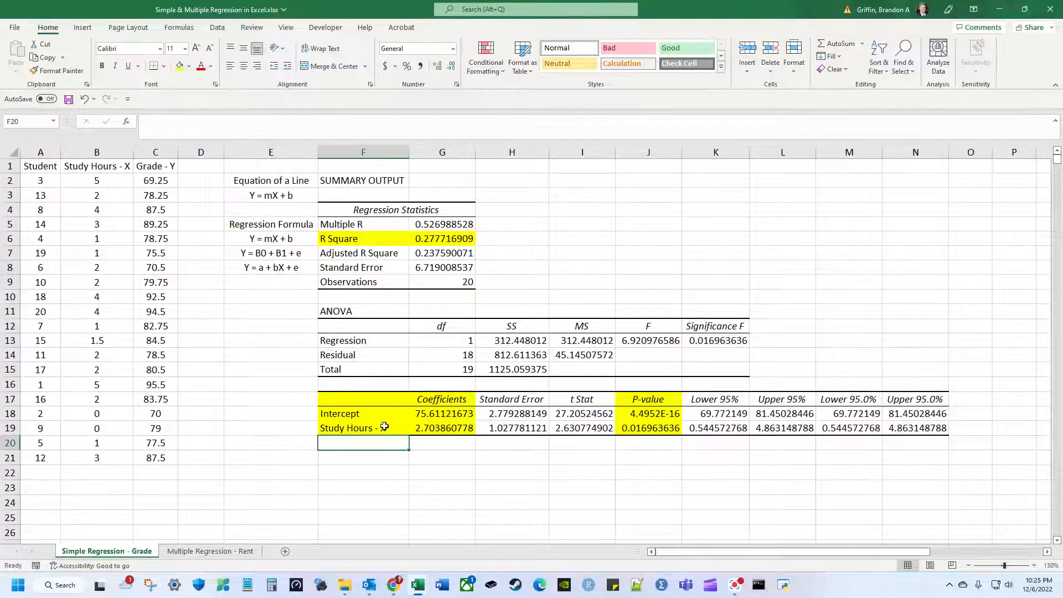
pyautogui.click(414, 416)
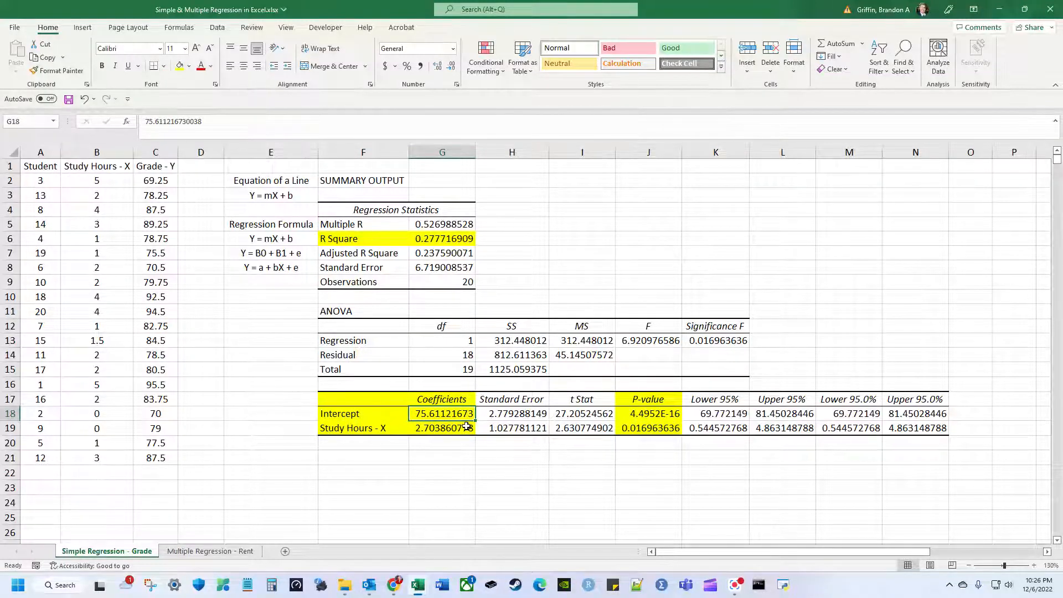
pyautogui.scroll(-1, 466, 425)
pyautogui.click(394, 387)
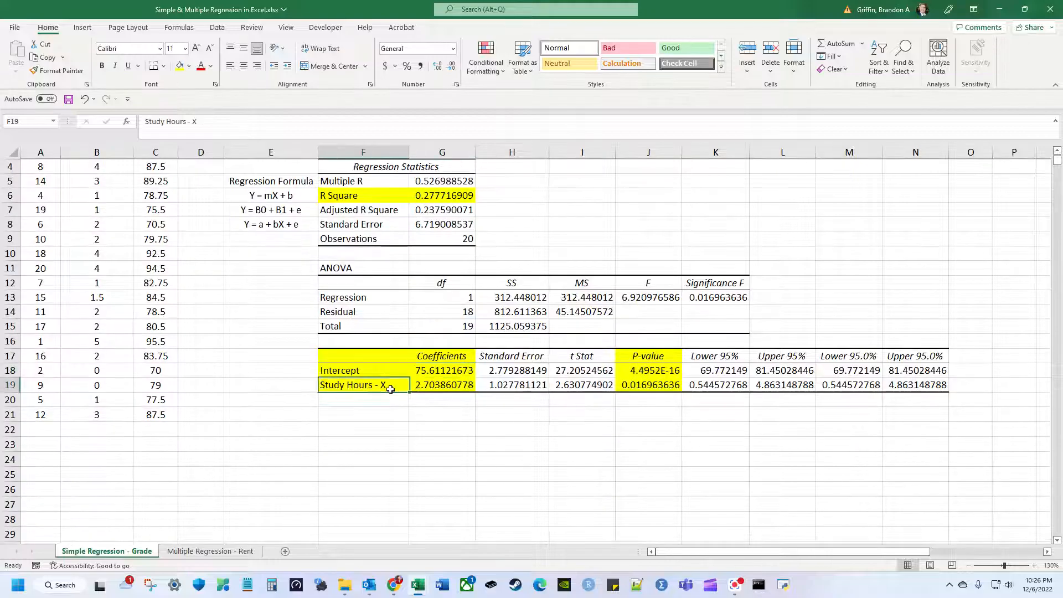
pyautogui.click(450, 388)
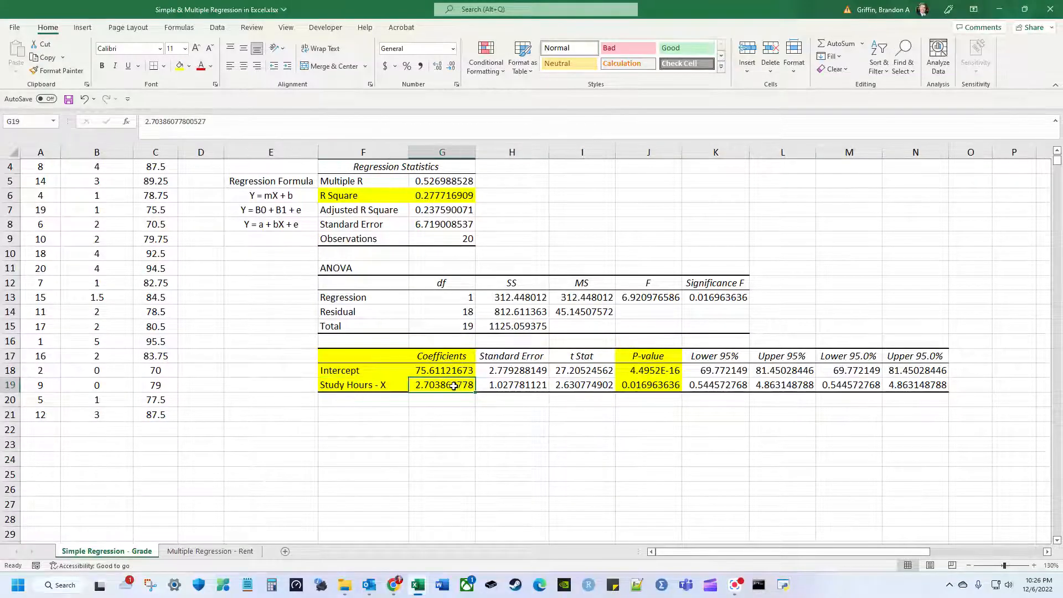
pyautogui.scroll(1, 450, 388)
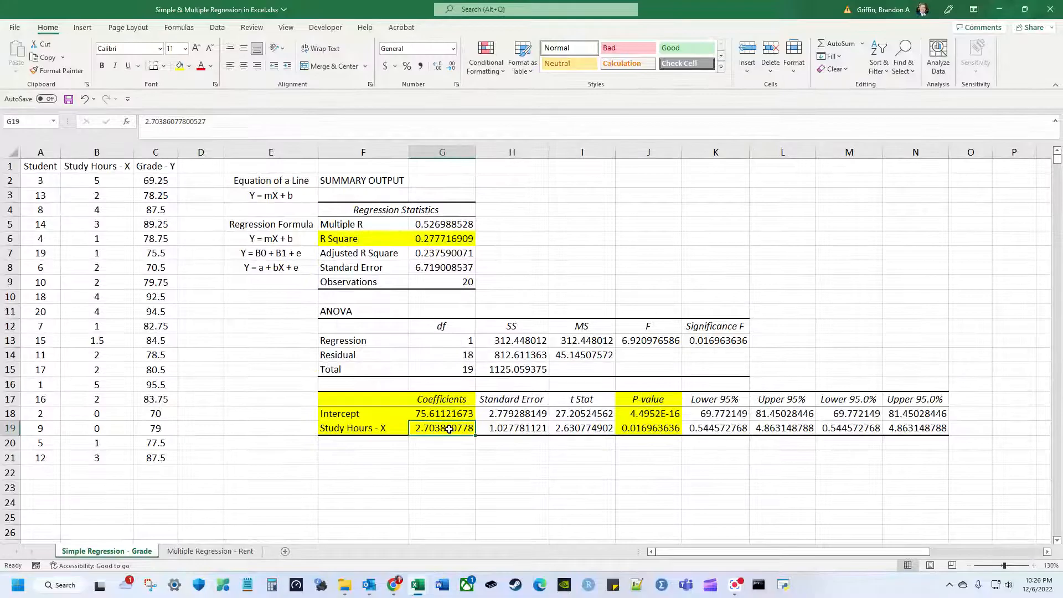
pyautogui.click(449, 415)
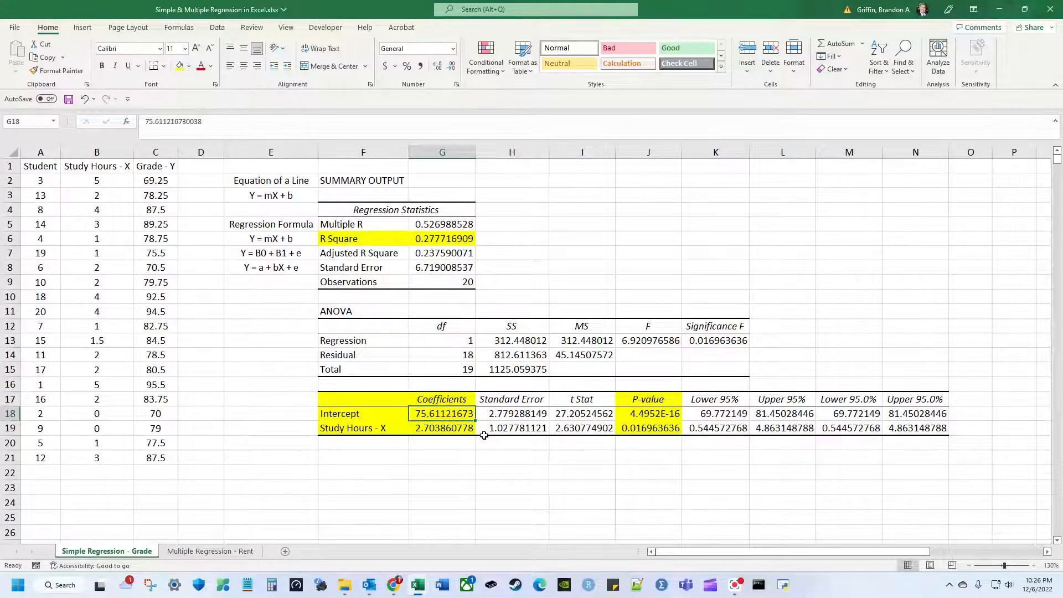
pyautogui.click(464, 431)
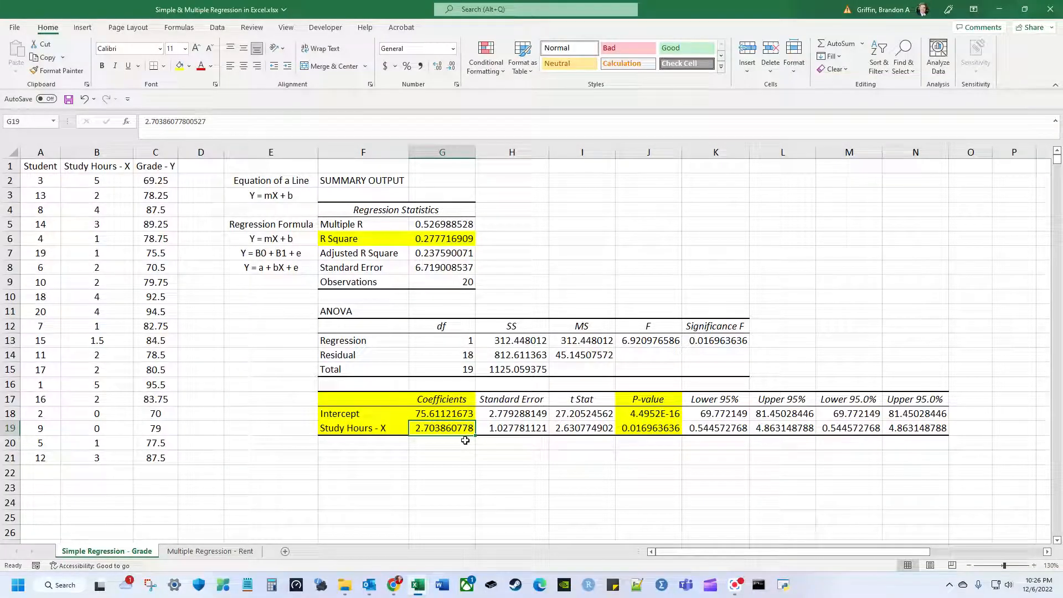
pyautogui.click(453, 415)
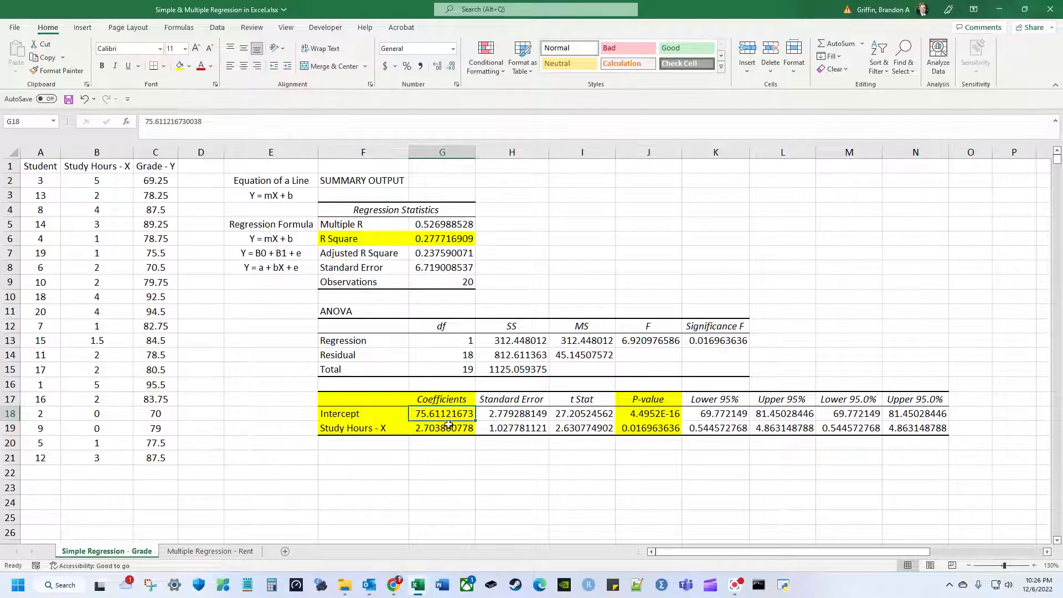
pyautogui.moveTo(440, 418); pyautogui.dragTo(441, 431)
pyautogui.click(390, 419)
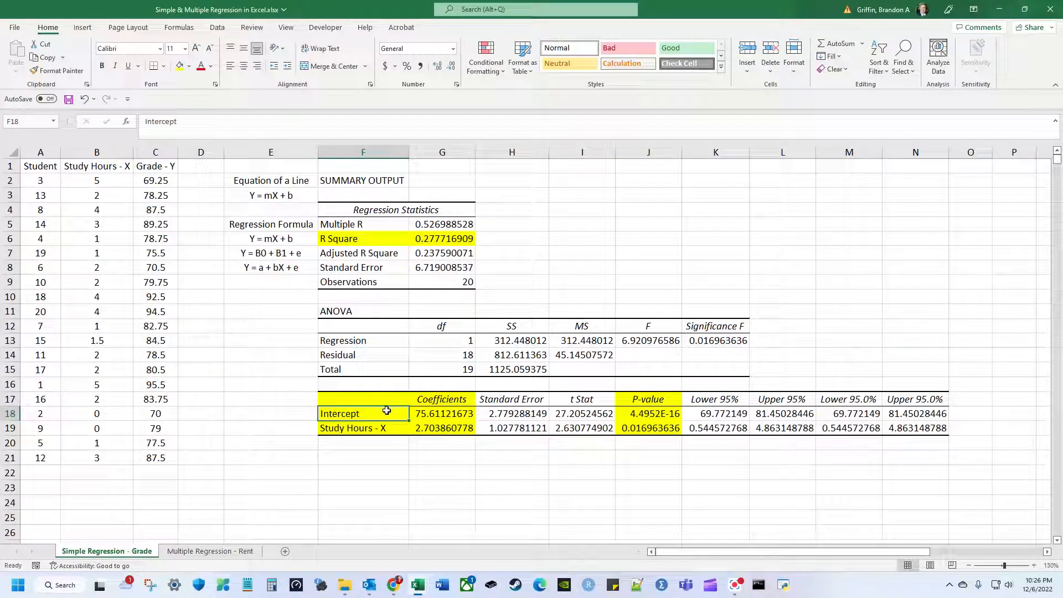
pyautogui.moveTo(371, 400); pyautogui.dragTo(442, 429)
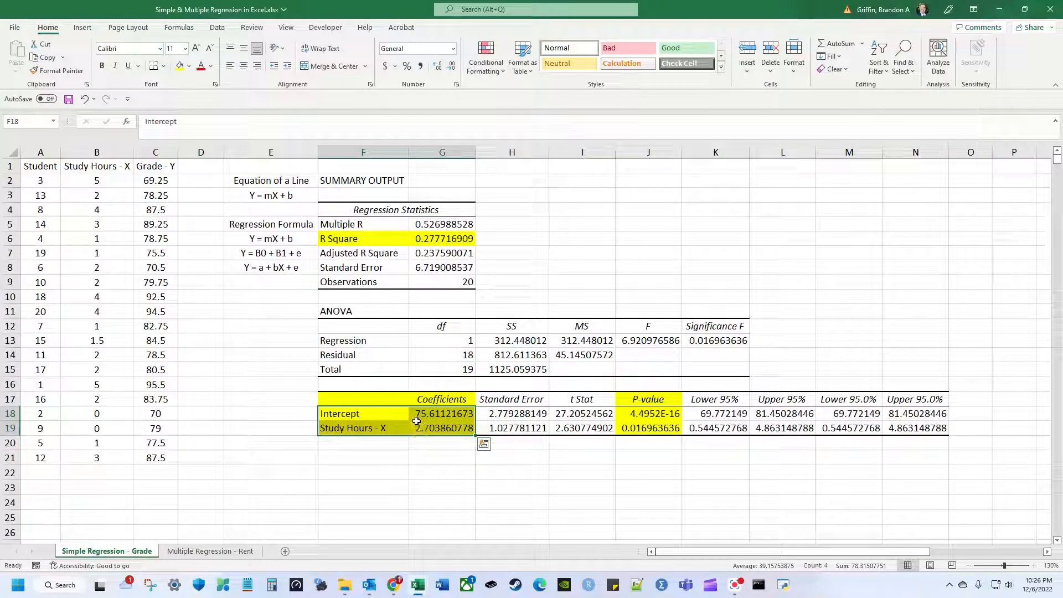
pyautogui.click(404, 416)
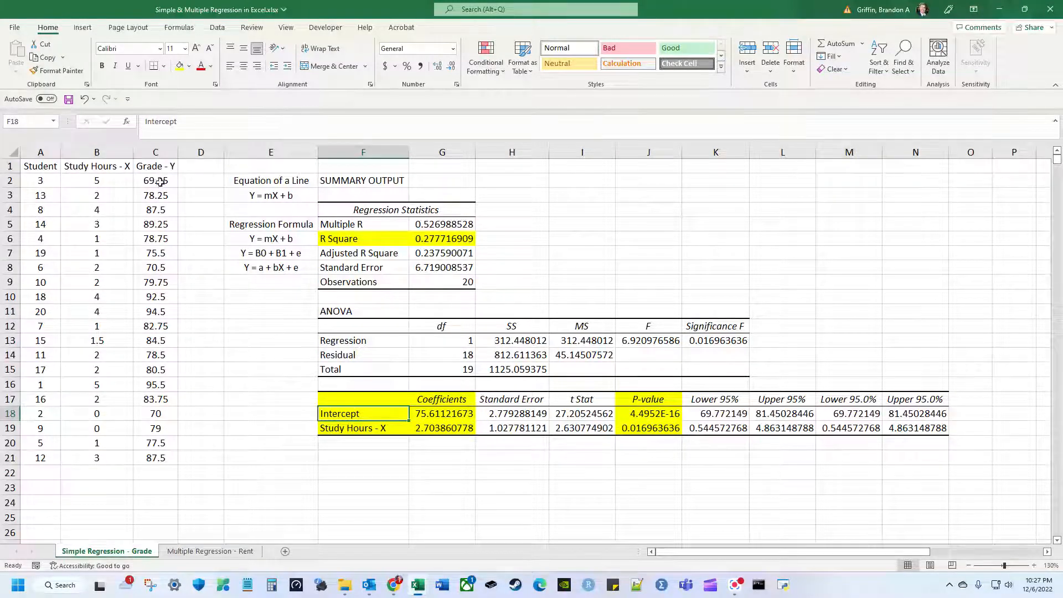
pyautogui.click(386, 395)
pyautogui.moveTo(386, 394); pyautogui.dragTo(940, 428)
pyautogui.click(941, 428)
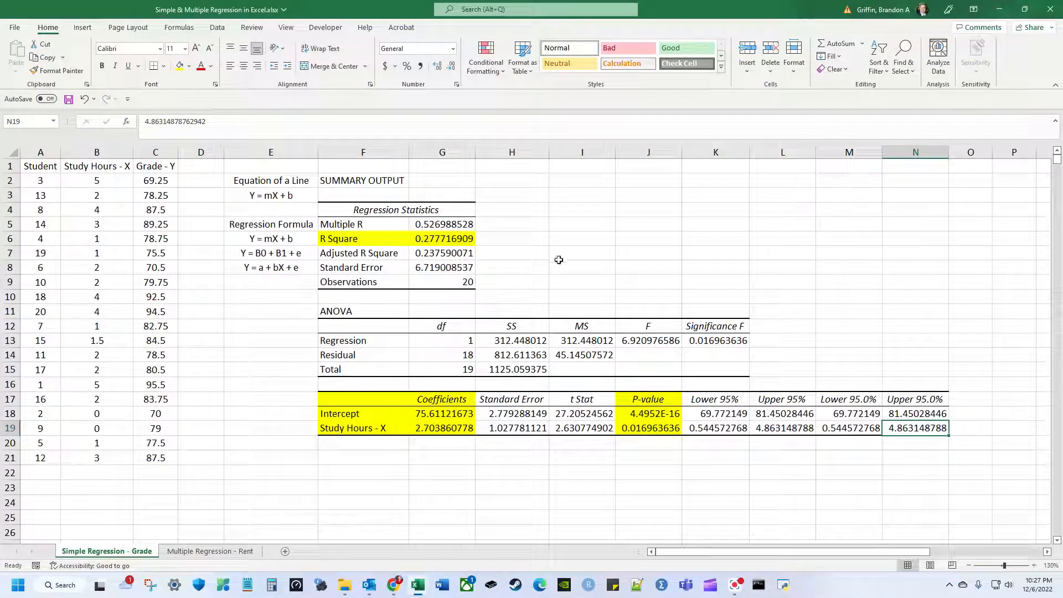
pyautogui.moveTo(648, 404); pyautogui.dragTo(650, 415)
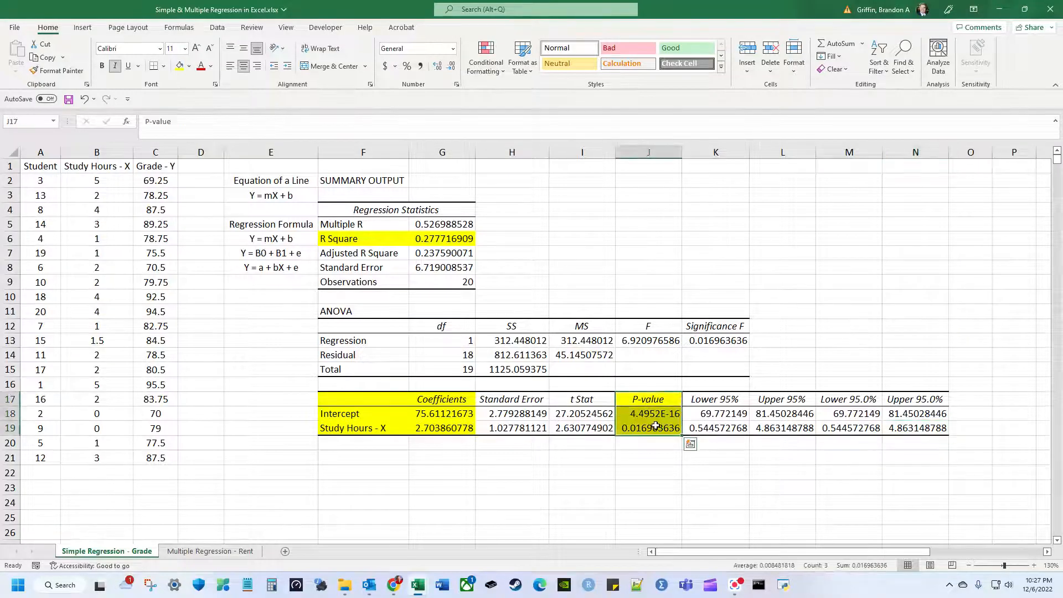
pyautogui.click(650, 415)
pyautogui.click(671, 397)
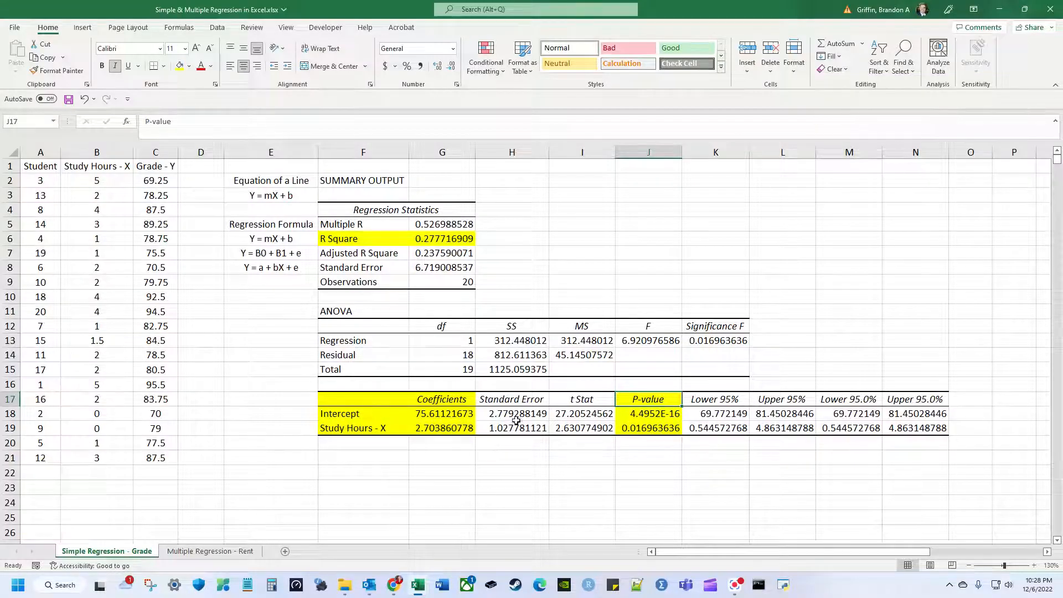
pyautogui.moveTo(676, 398); pyautogui.dragTo(679, 426)
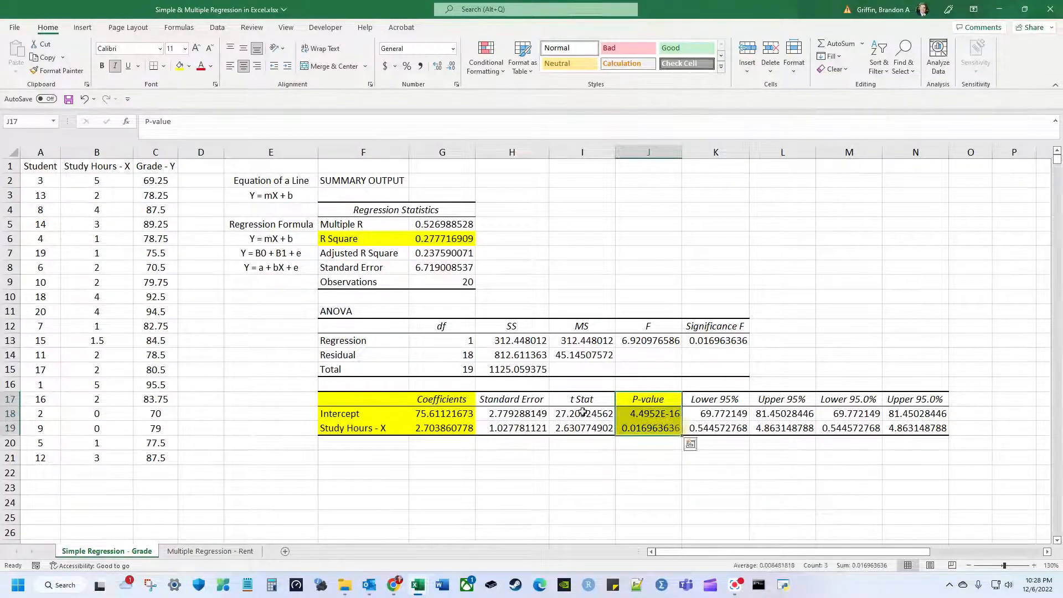
pyautogui.click(673, 427)
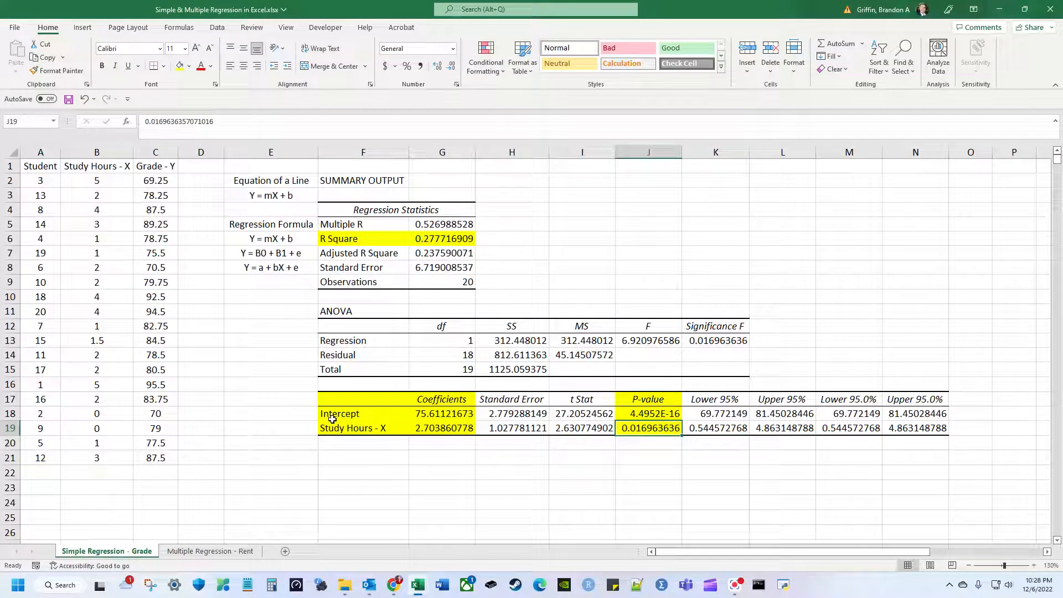
pyautogui.click(397, 430)
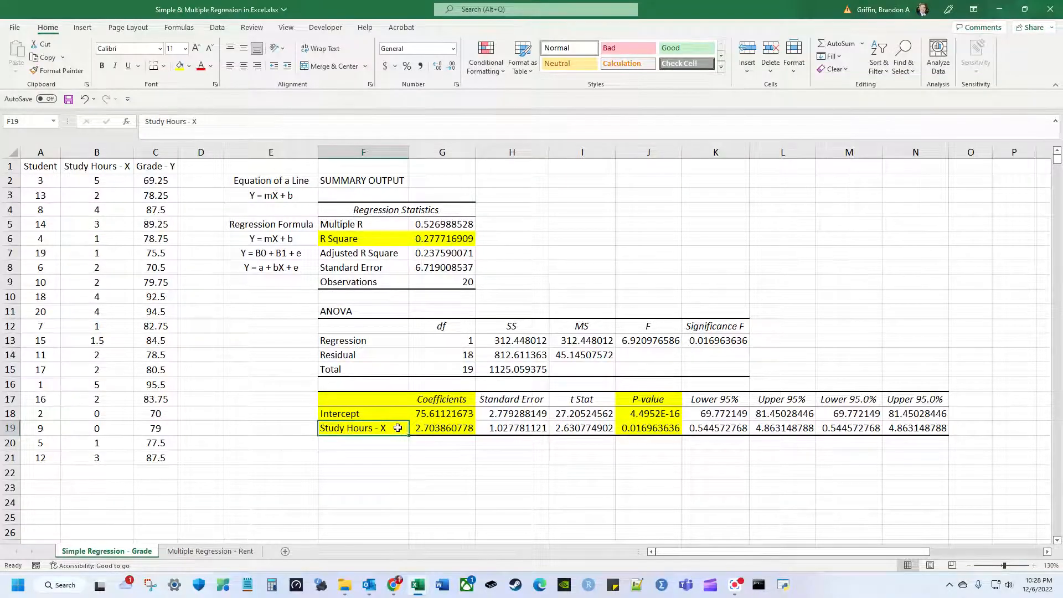
pyautogui.click(637, 433)
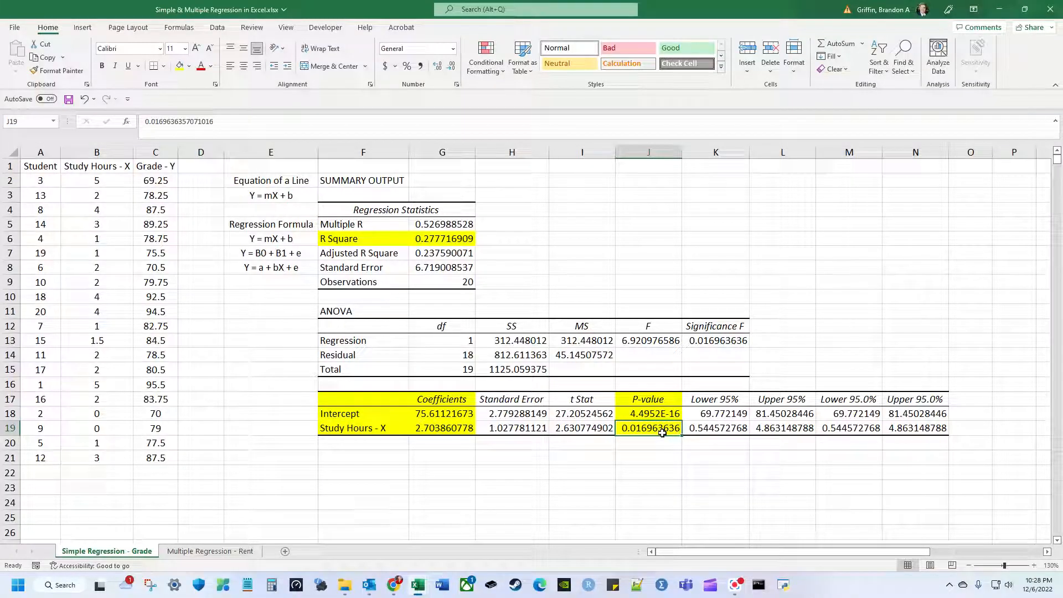
pyautogui.click(666, 419)
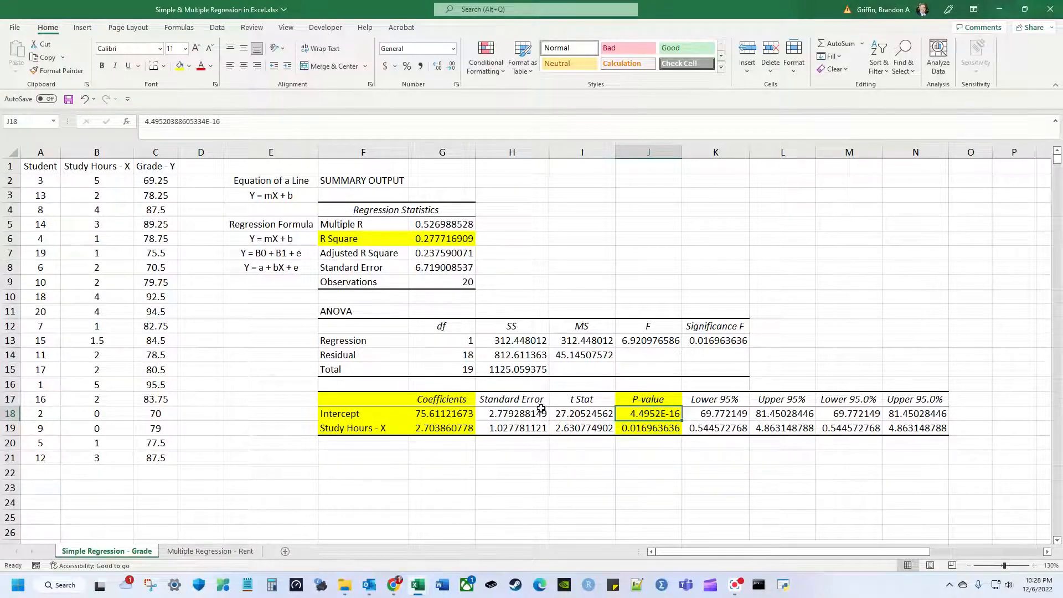
pyautogui.click(405, 417)
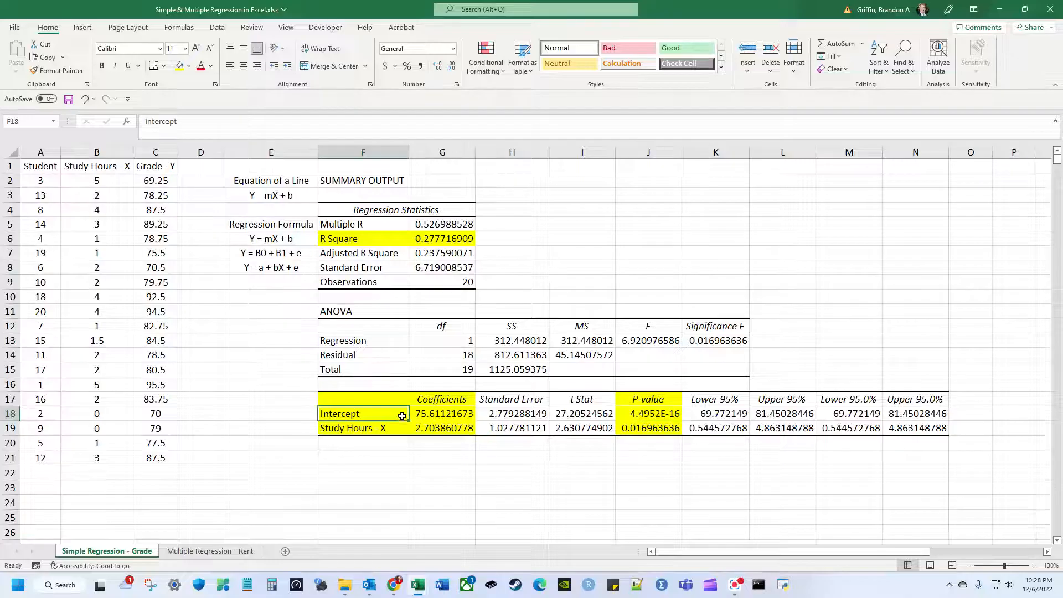
pyautogui.click(438, 416)
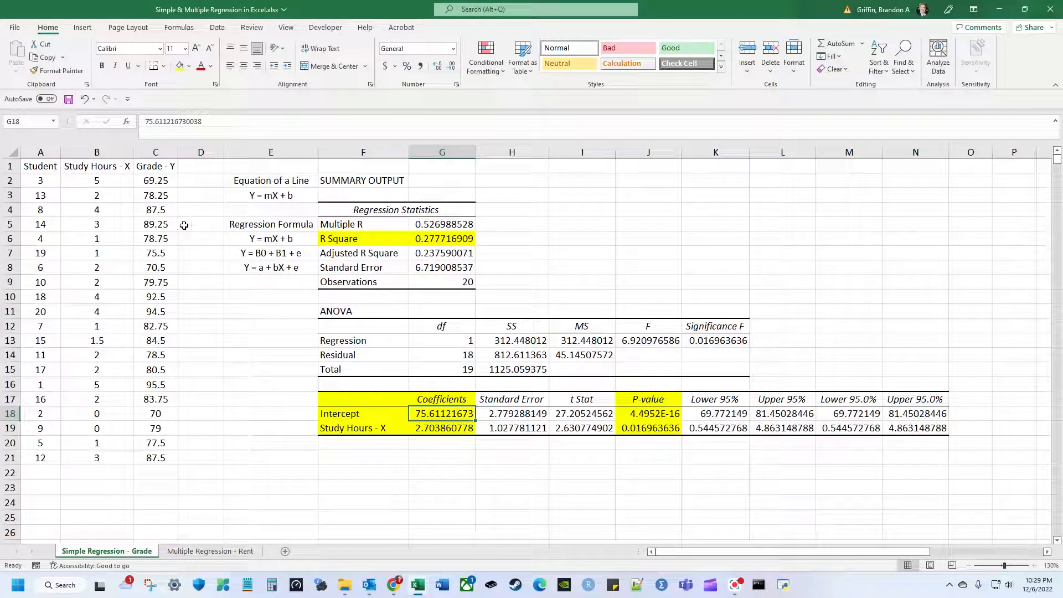
pyautogui.moveTo(382, 414); pyautogui.dragTo(907, 412)
pyautogui.moveTo(348, 414); pyautogui.dragTo(414, 417)
pyautogui.click(380, 416)
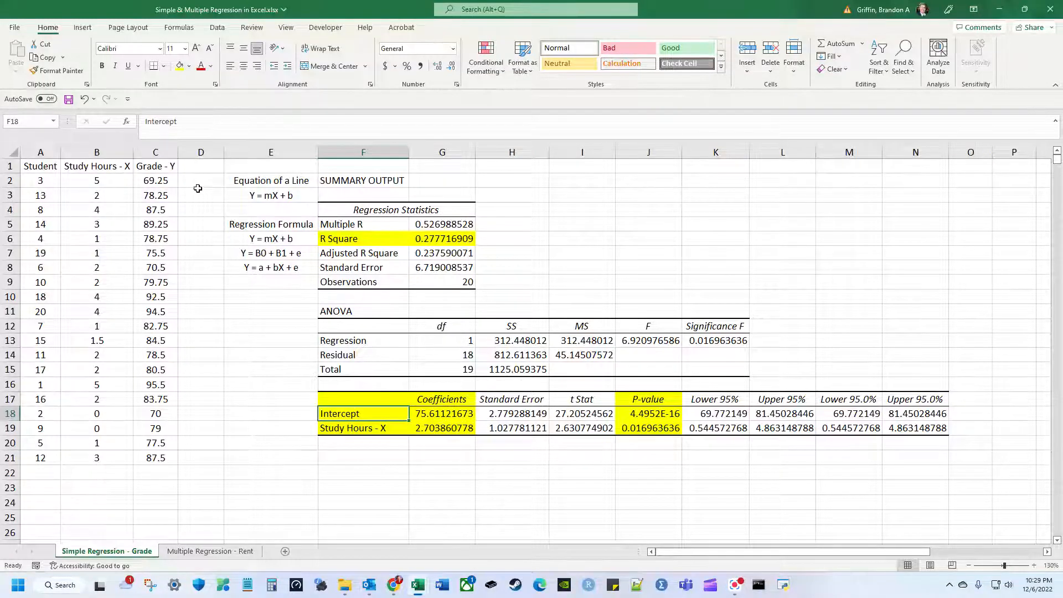
pyautogui.moveTo(97, 165); pyautogui.dragTo(112, 457)
pyautogui.click(155, 172)
pyautogui.moveTo(154, 172); pyautogui.dragTo(155, 459)
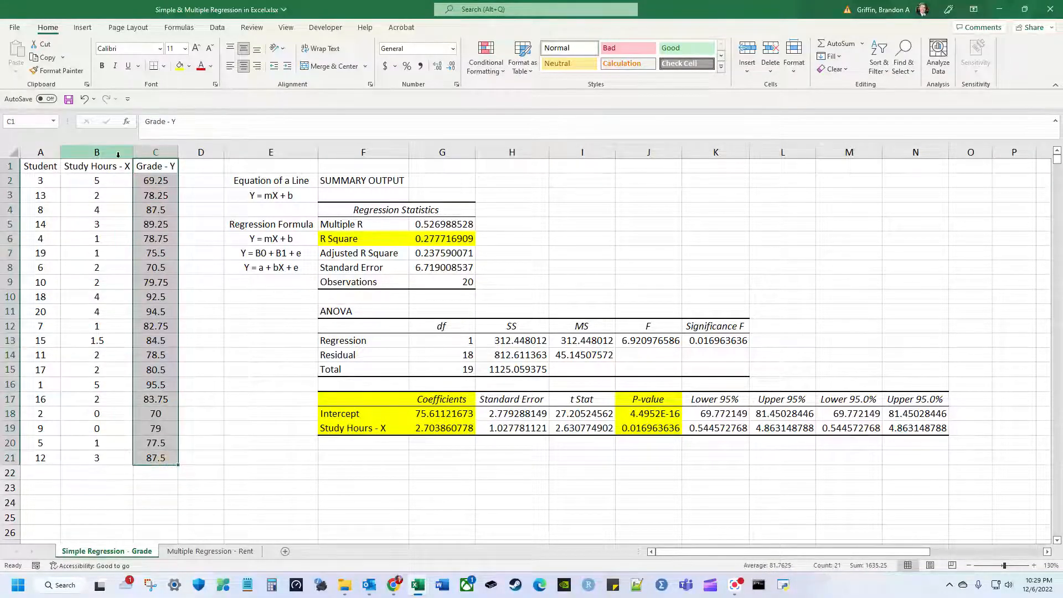
pyautogui.moveTo(114, 169); pyautogui.dragTo(111, 460)
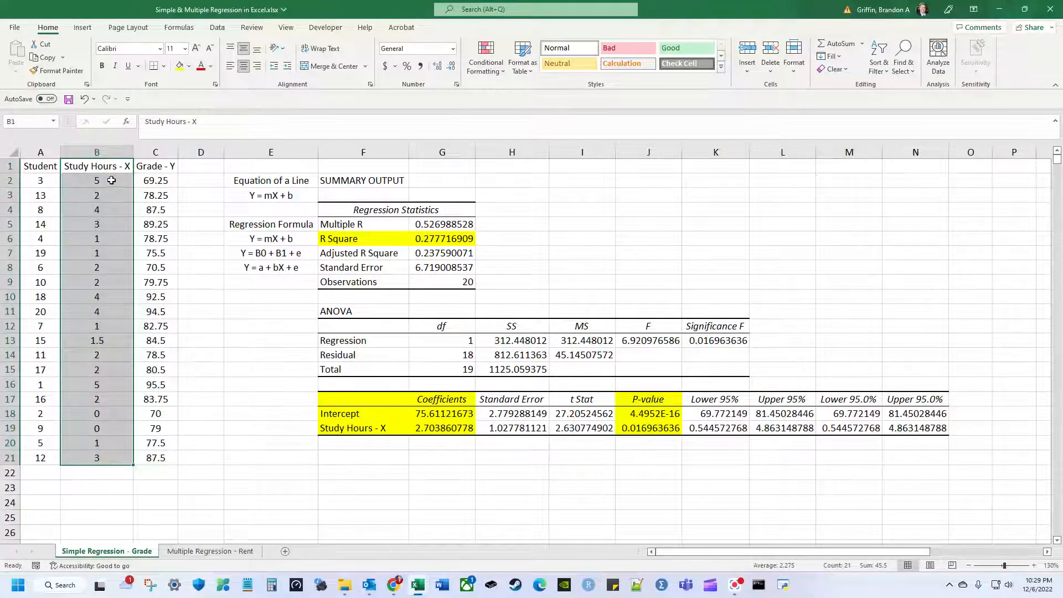
pyautogui.click(142, 174)
pyautogui.click(668, 430)
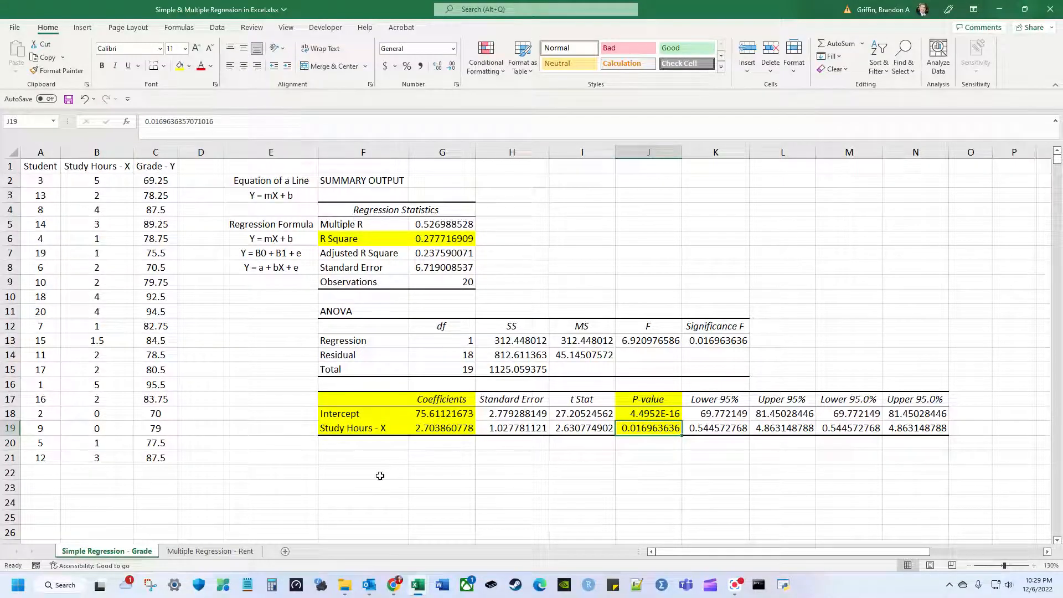
pyautogui.click(416, 428)
pyautogui.press('Left')
pyautogui.press('Up')
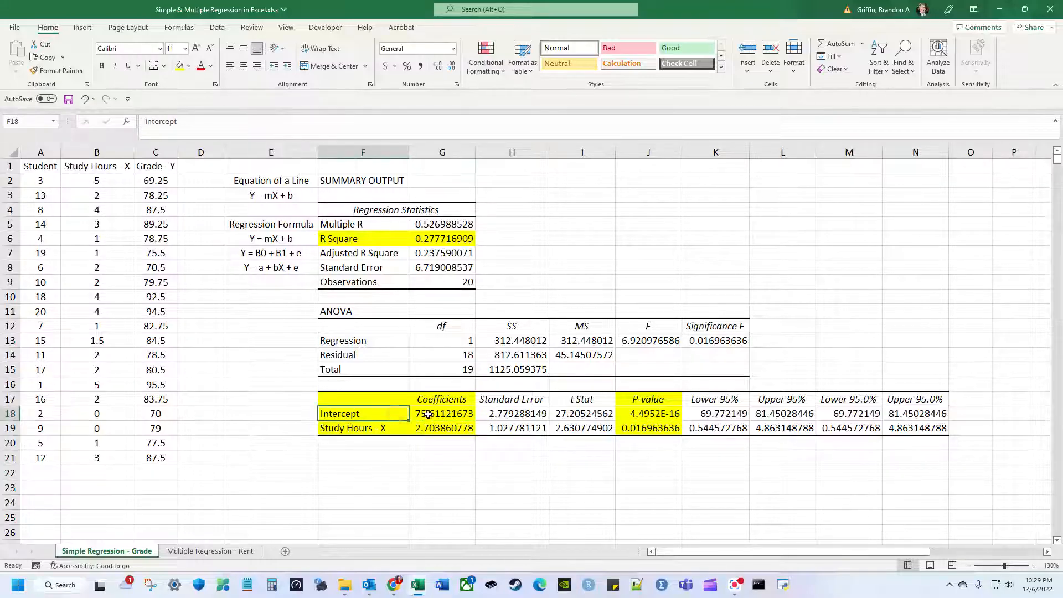
pyautogui.press('Right')
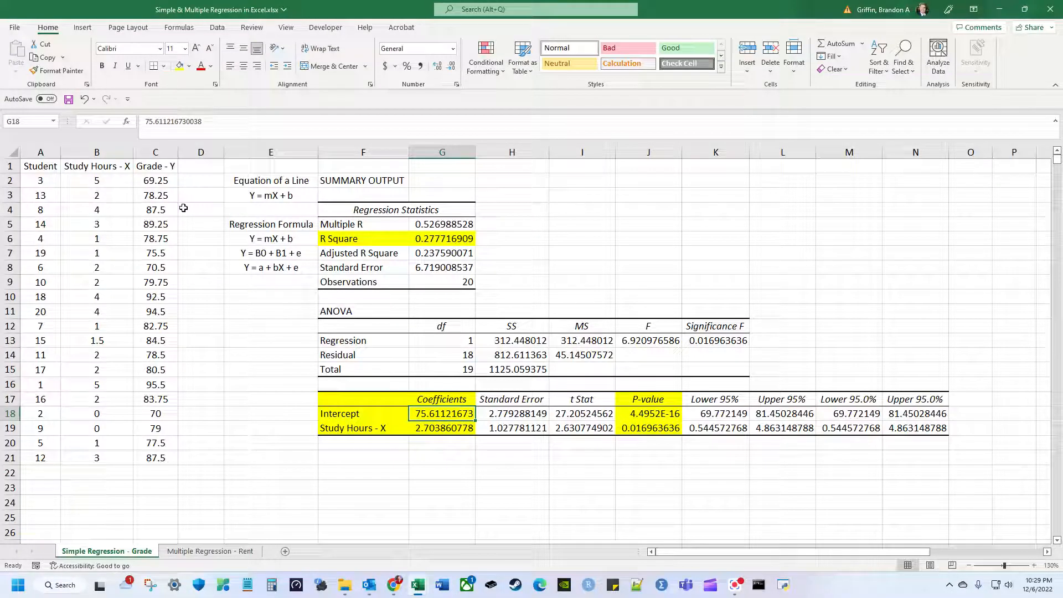
pyautogui.rightClick(428, 505)
pyautogui.click(401, 475)
pyautogui.click(370, 466)
pyautogui.click(371, 460)
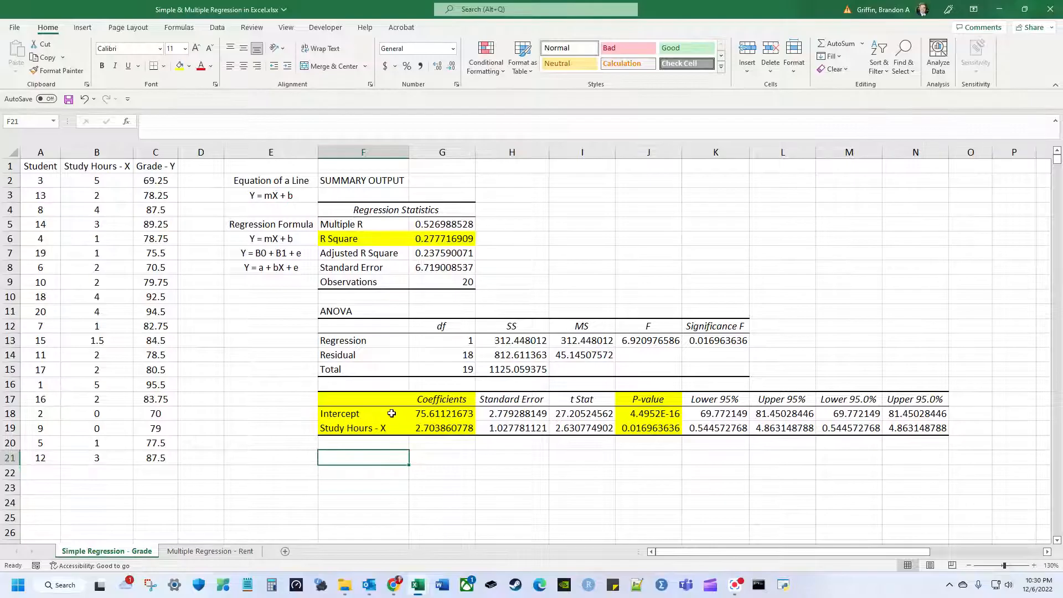
# Label F21 'Student Studies' and enter the 3.5 study-hours input in G21.
pyautogui.moveTo(391, 416); pyautogui.dragTo(443, 429)
pyautogui.click(379, 468)
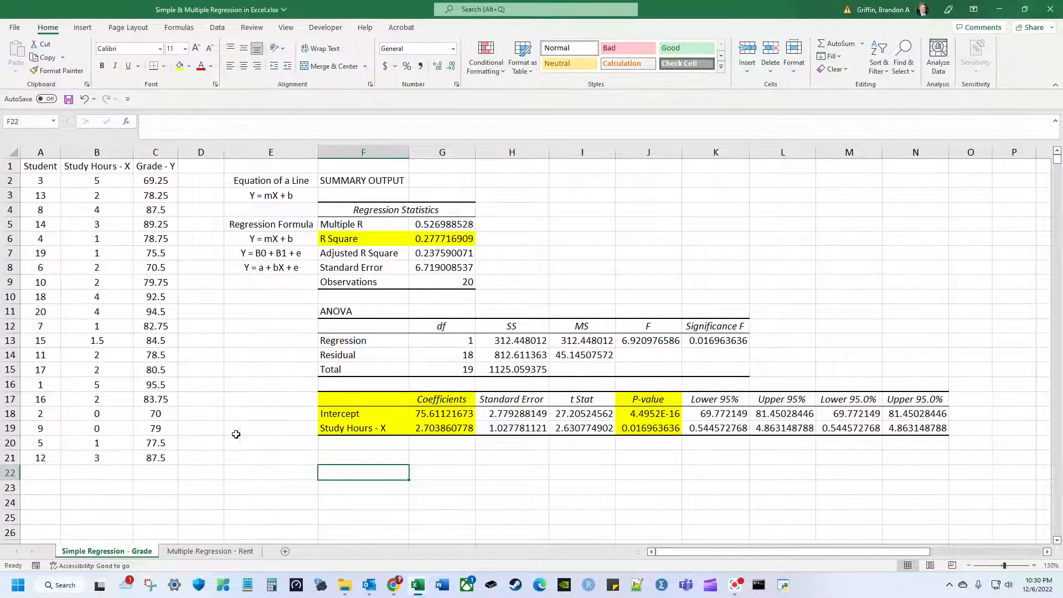
pyautogui.click(361, 457)
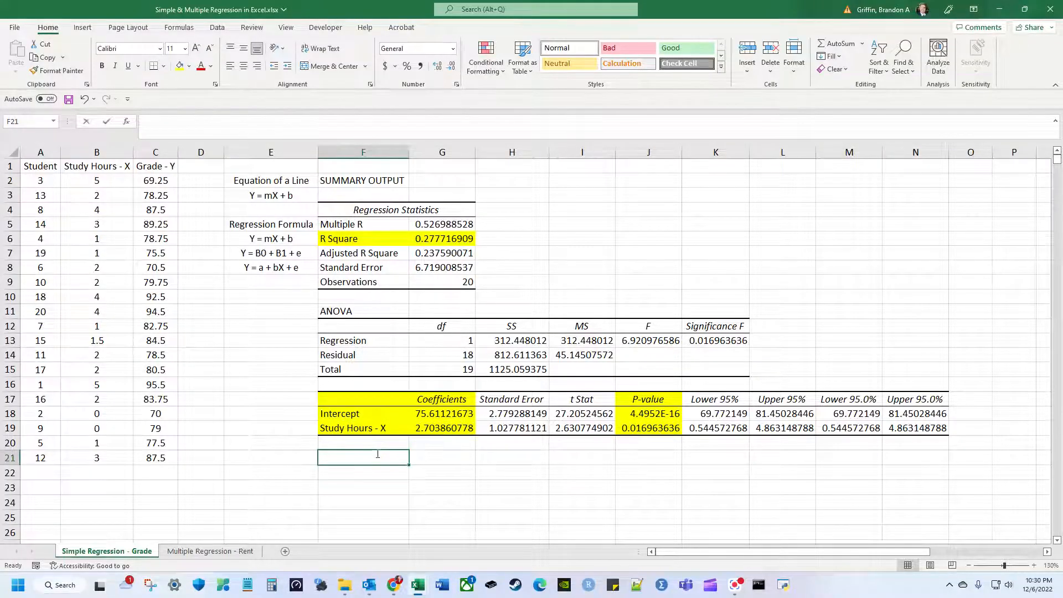
pyautogui.write('Student Studies 3.5')
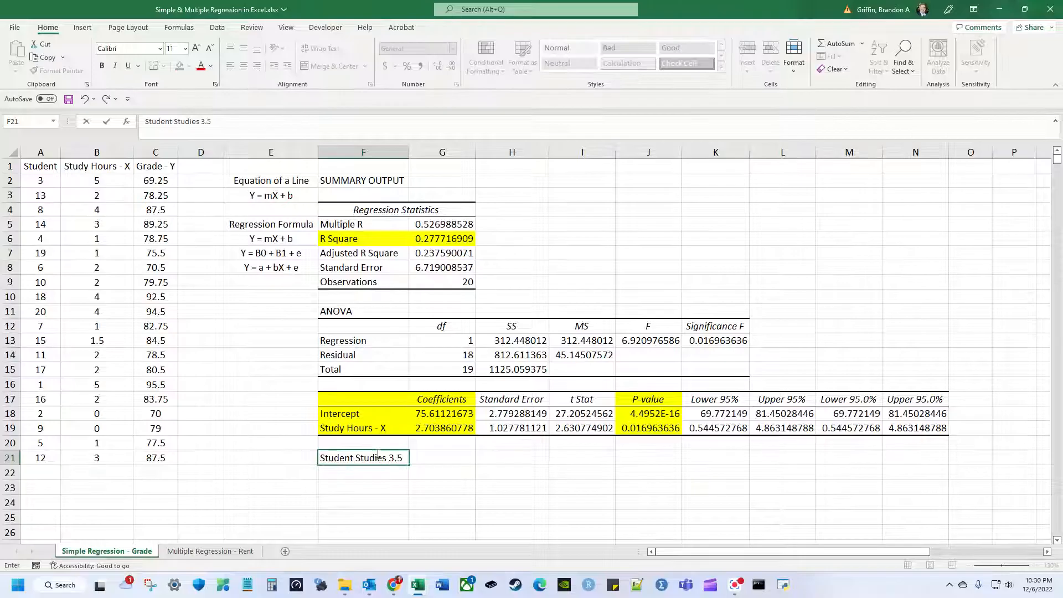
pyautogui.press('Return')
pyautogui.press('Up')
pyautogui.press('Right')
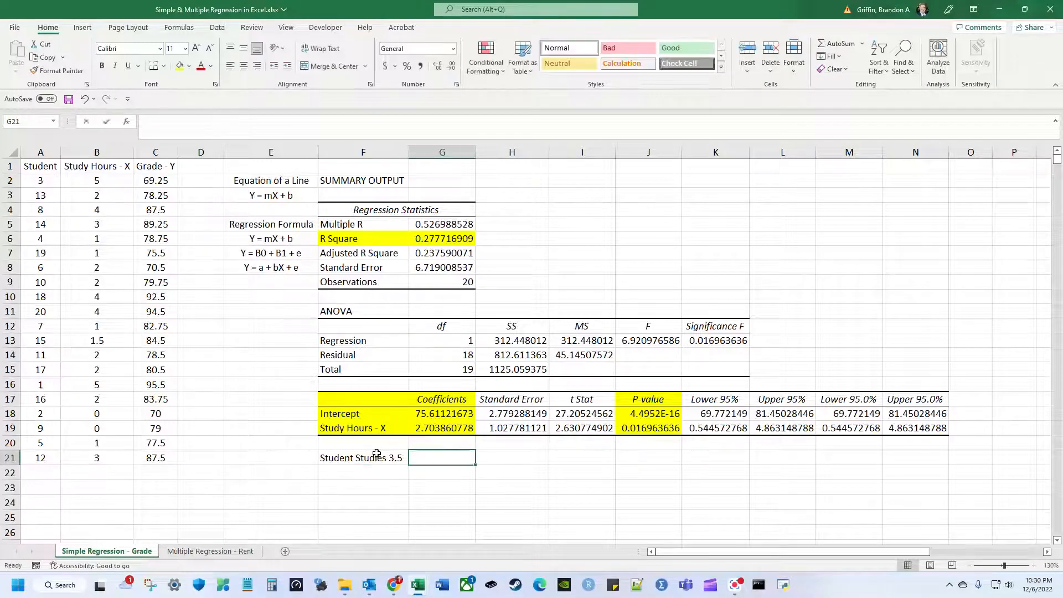
pyautogui.write('3.2')
pyautogui.press('Return')
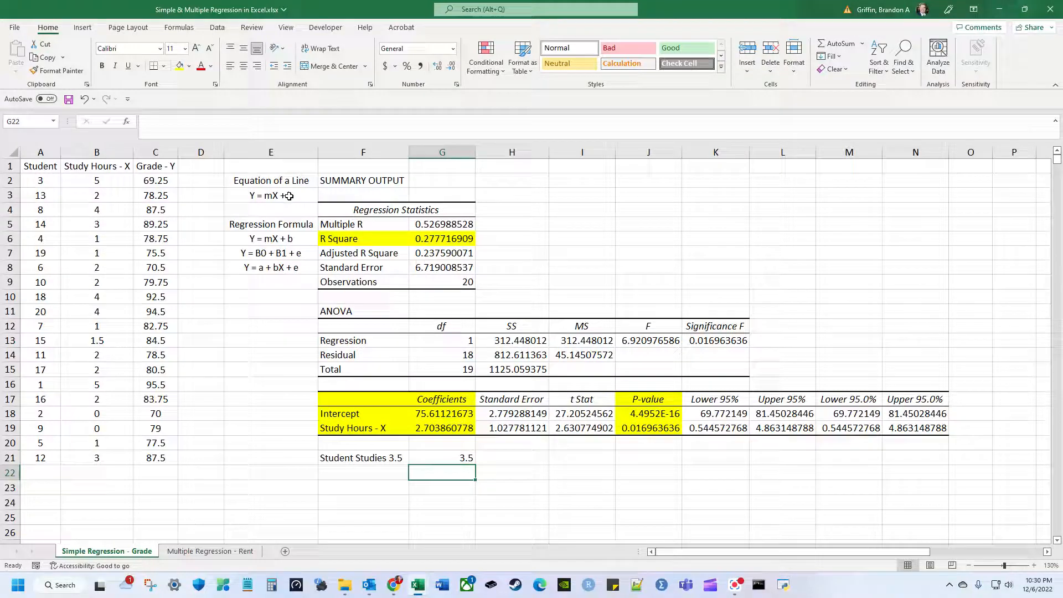
# Fill the empty prediction cell G22 yellow after reviewing both coefficients.
pyautogui.scroll(-2, 427, 404)
pyautogui.scroll(1, 426, 396)
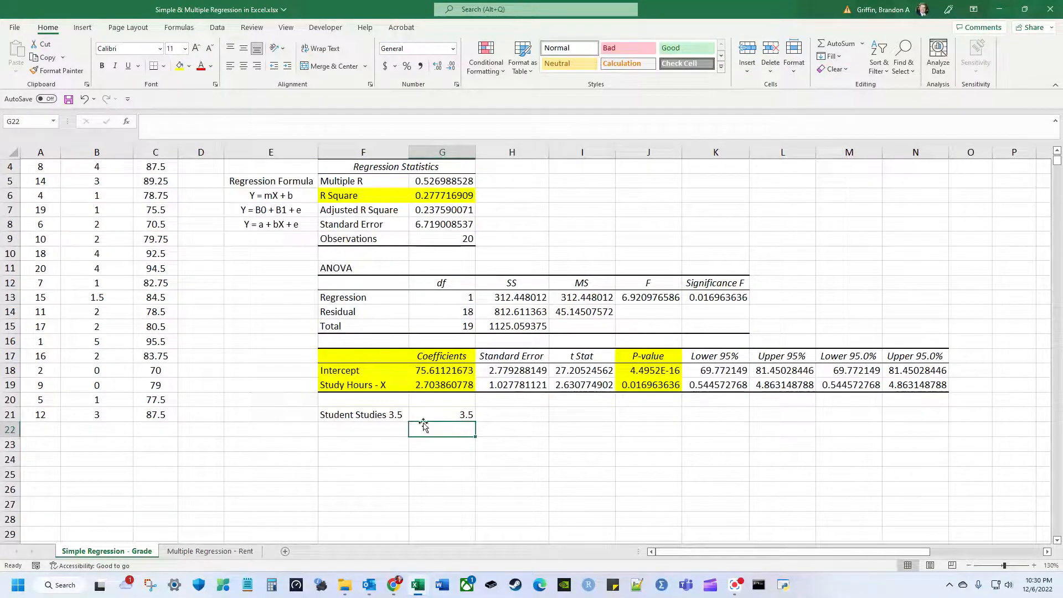
pyautogui.scroll(1, 423, 425)
pyautogui.click(443, 412)
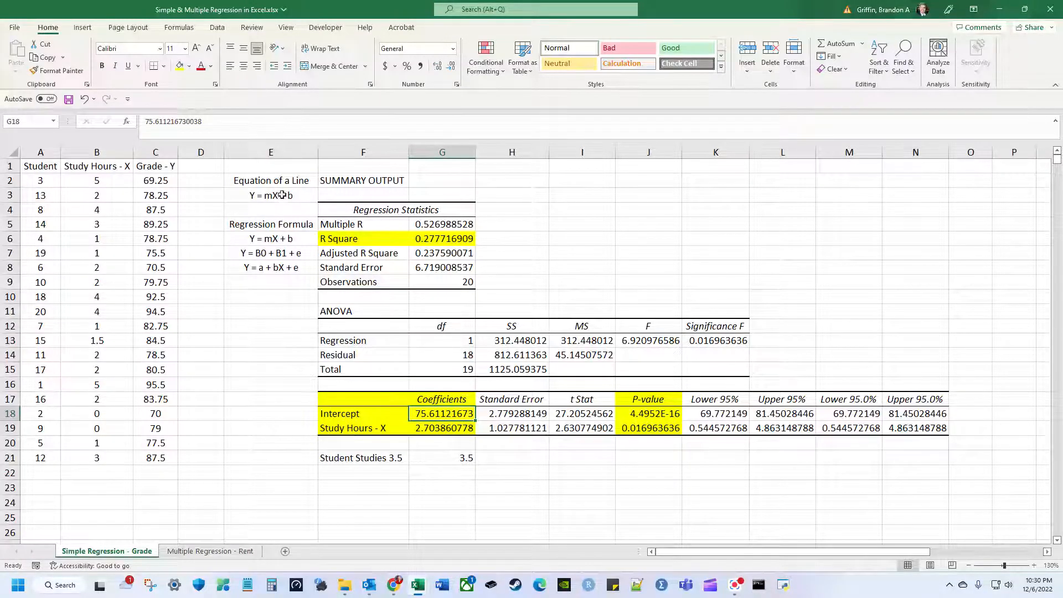
pyautogui.click(448, 426)
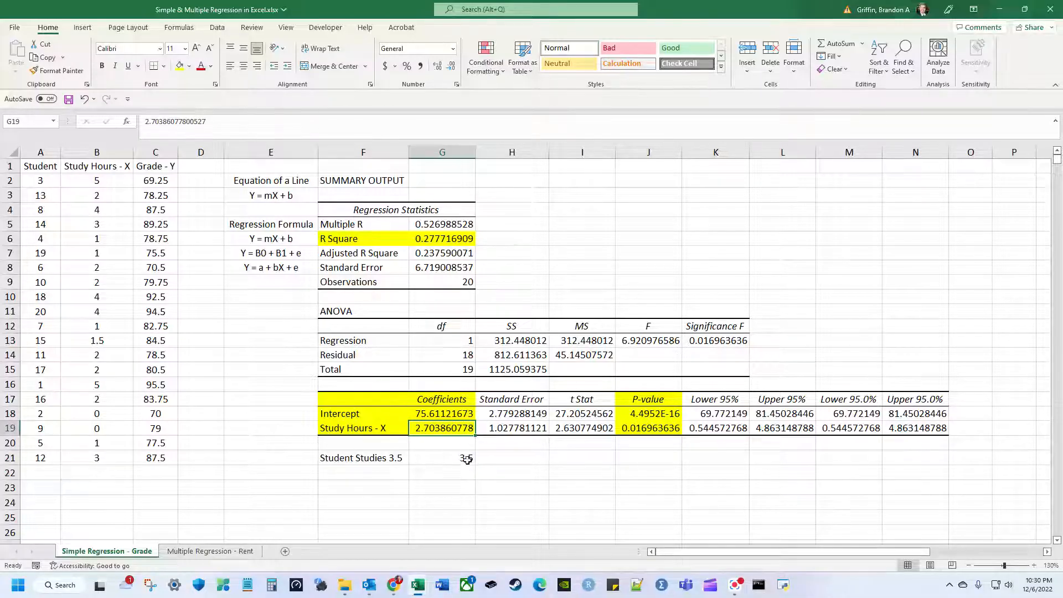
pyautogui.click(468, 477)
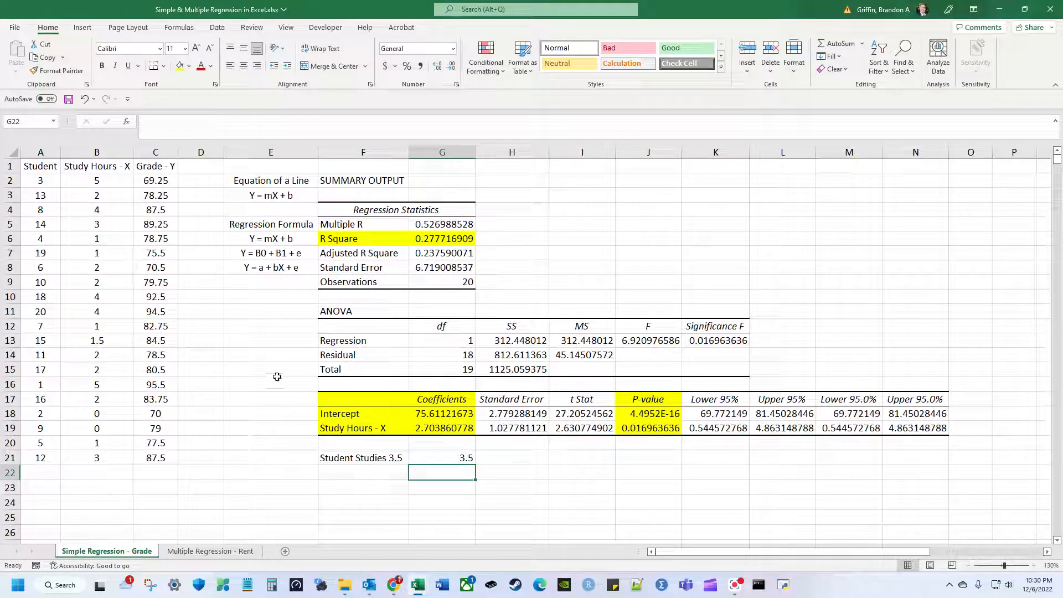
pyautogui.click(179, 65)
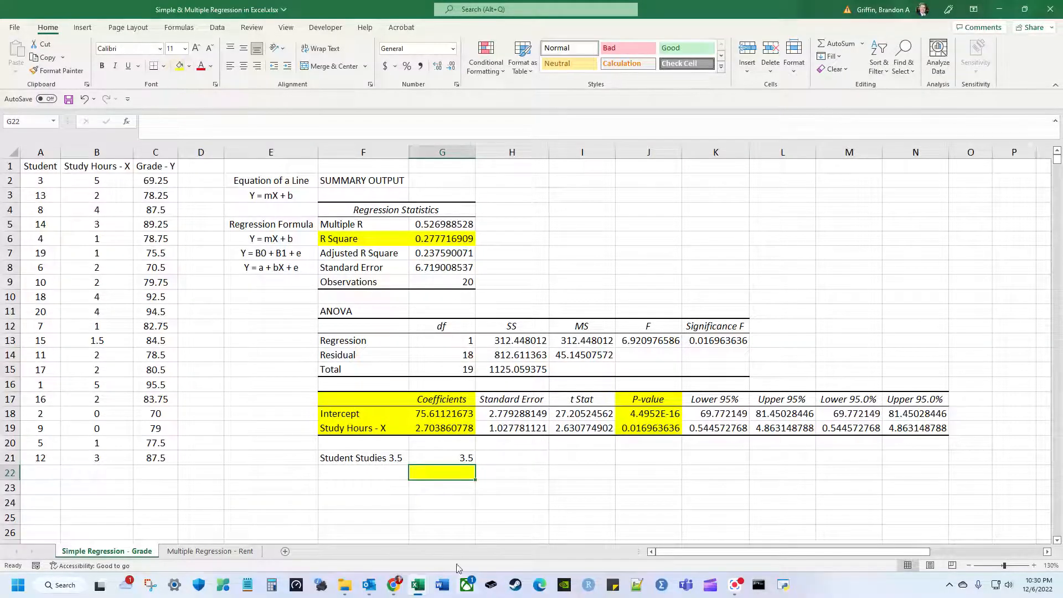
# Enter =G21*G19+G18 in G22, predicting a grade of 85.07472945 for 3.5 hours.
pyautogui.click(1034, 566)
pyautogui.click(1033, 565)
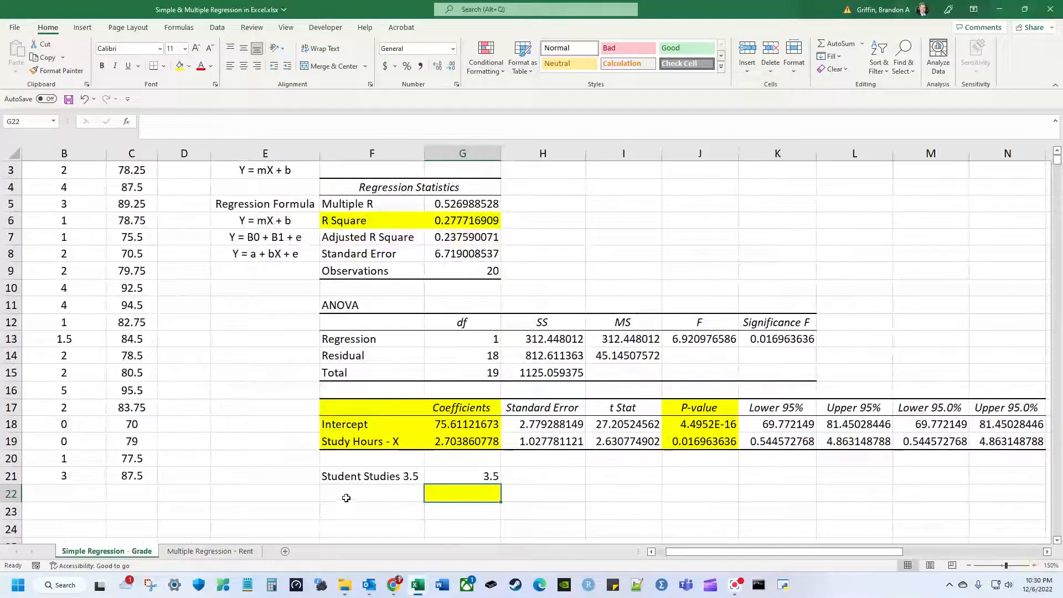
pyautogui.write('=')
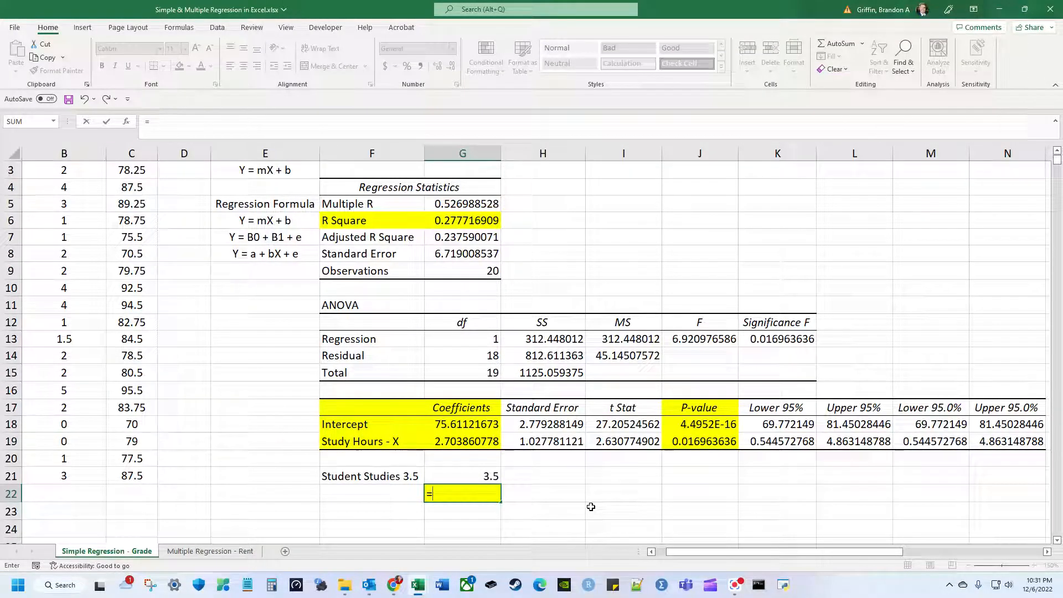
pyautogui.press('Up')
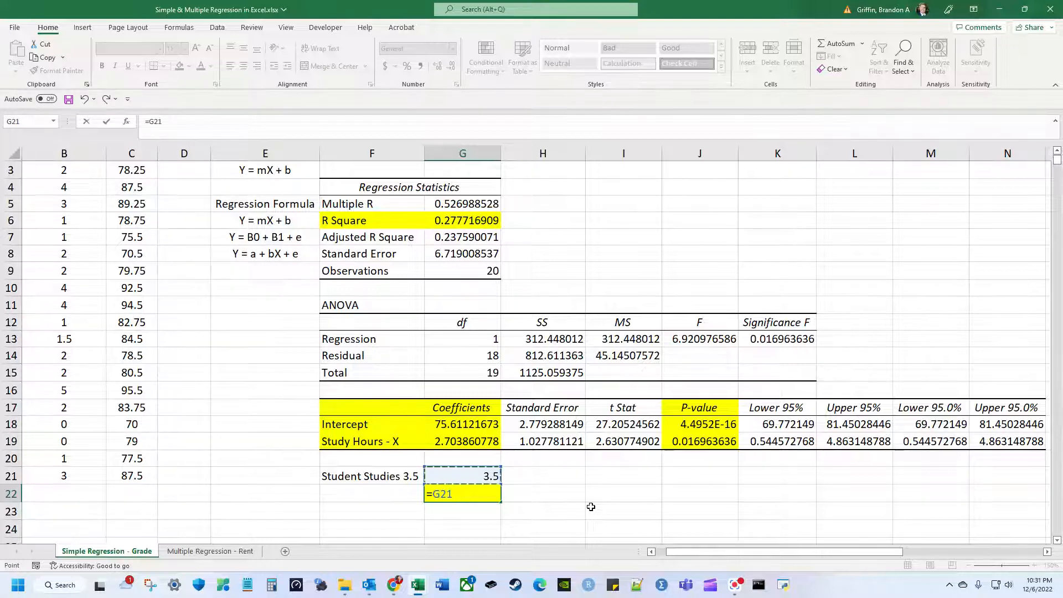
pyautogui.write('*')
pyautogui.press('Up')
pyautogui.press('Up')
pyautogui.press('Up')
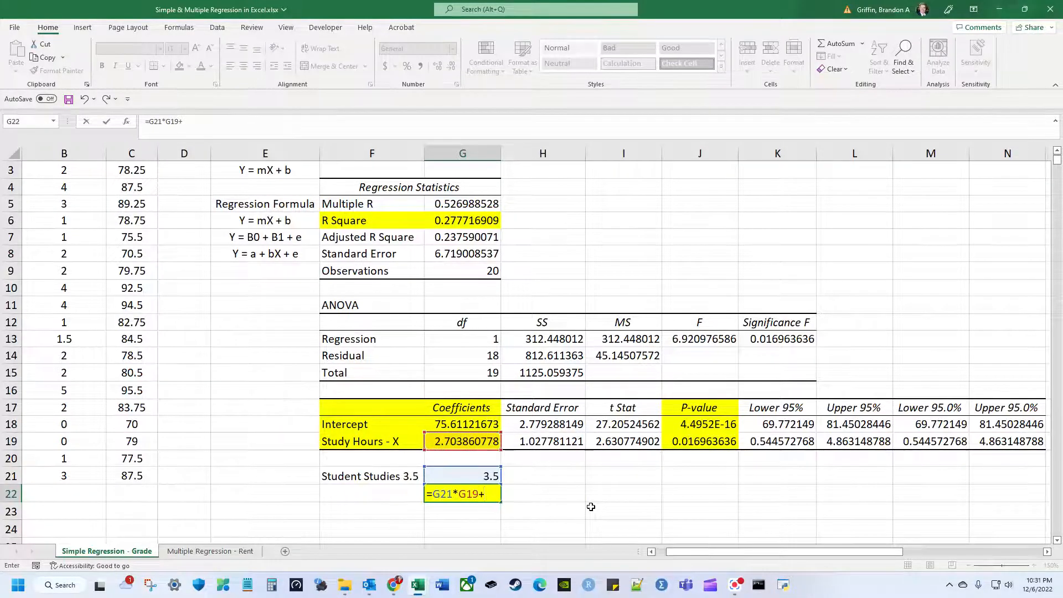
pyautogui.press('Up')
pyautogui.press('Up')
pyautogui.press('Up')
pyautogui.press('Up')
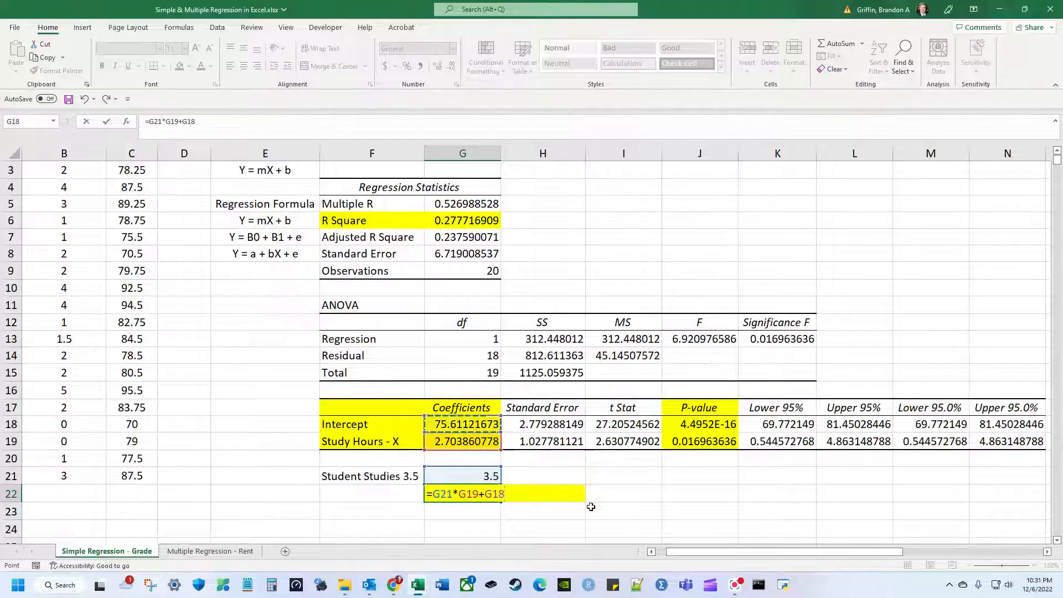
pyautogui.press('Return')
pyautogui.press('Up')
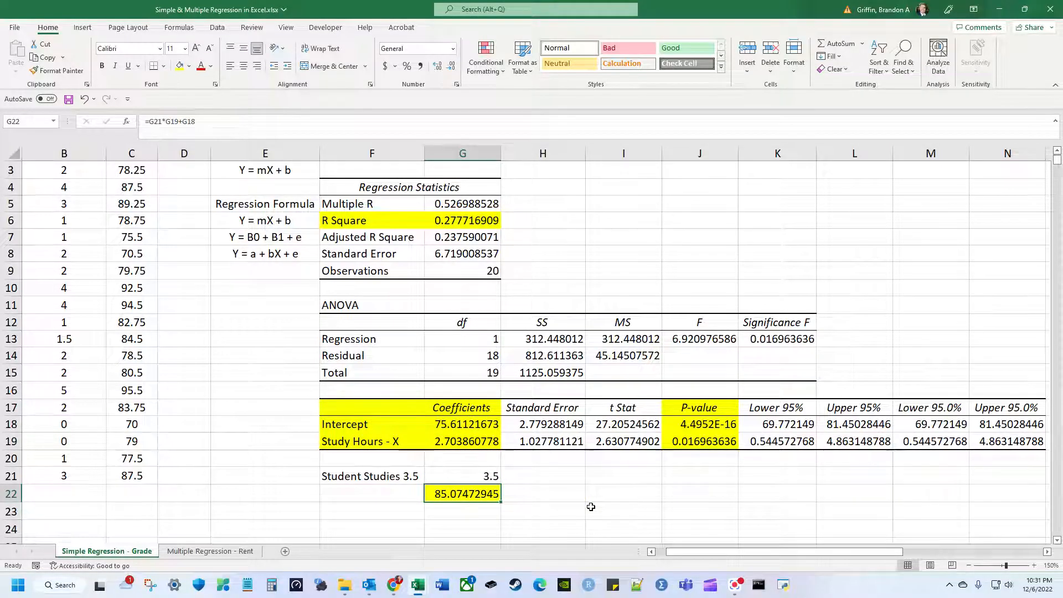
pyautogui.press('Up')
pyautogui.press('Down')
pyautogui.press('Up')
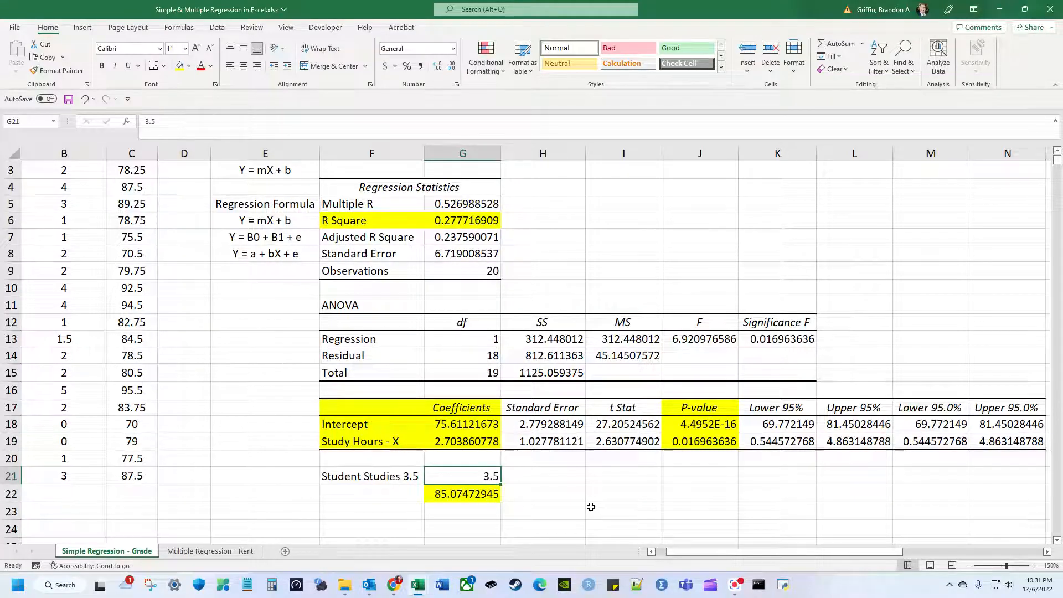
# Zoom the sheet to 130% and select the Study Hours and Grade data in B1:C21.
pyautogui.click(968, 565)
pyautogui.click(968, 564)
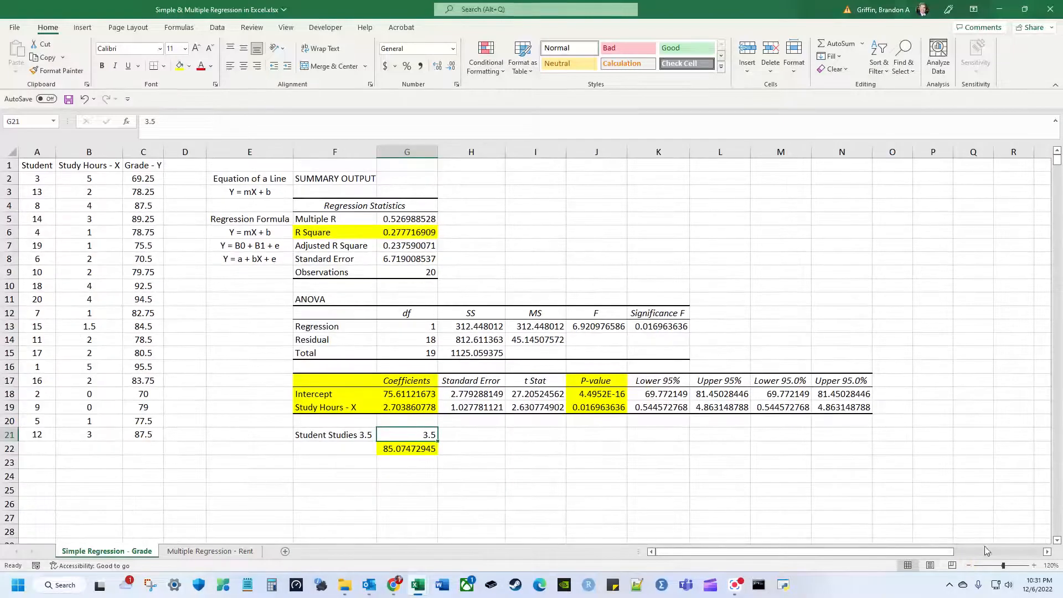
pyautogui.click(1034, 565)
pyautogui.moveTo(897, 552); pyautogui.dragTo(819, 541)
pyautogui.scroll(1, 180, 275)
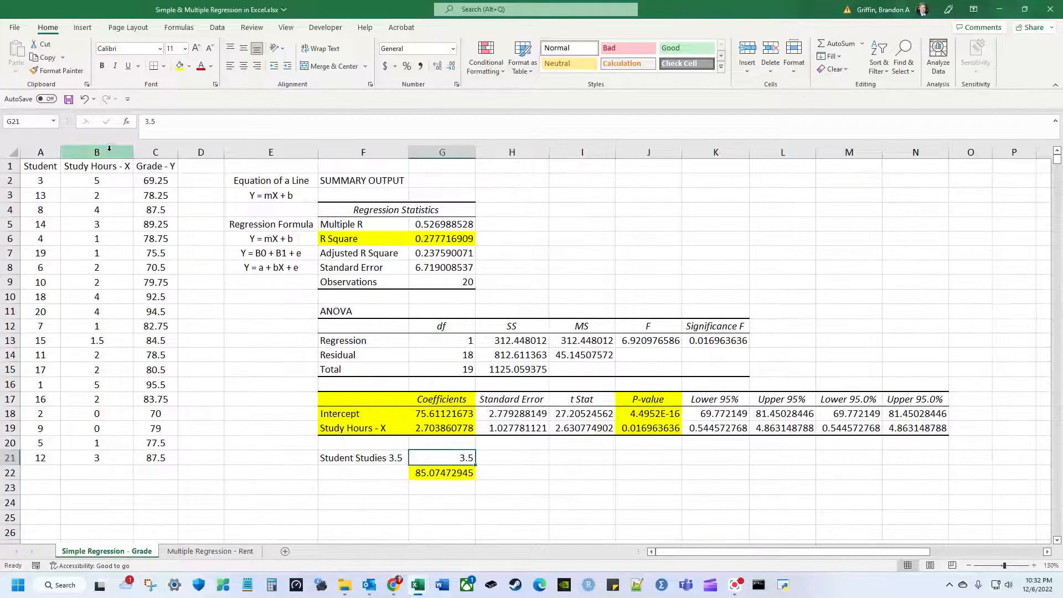
pyautogui.click(125, 165)
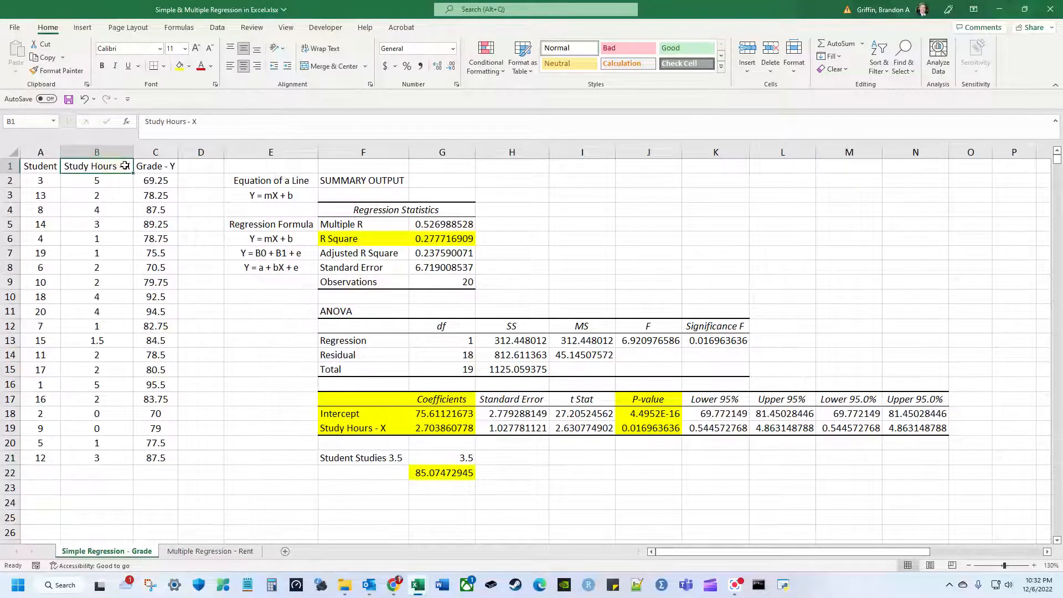
pyautogui.hotkey('shift', 'Right')
pyautogui.hotkey('ctrl', 'shift', 'Down')
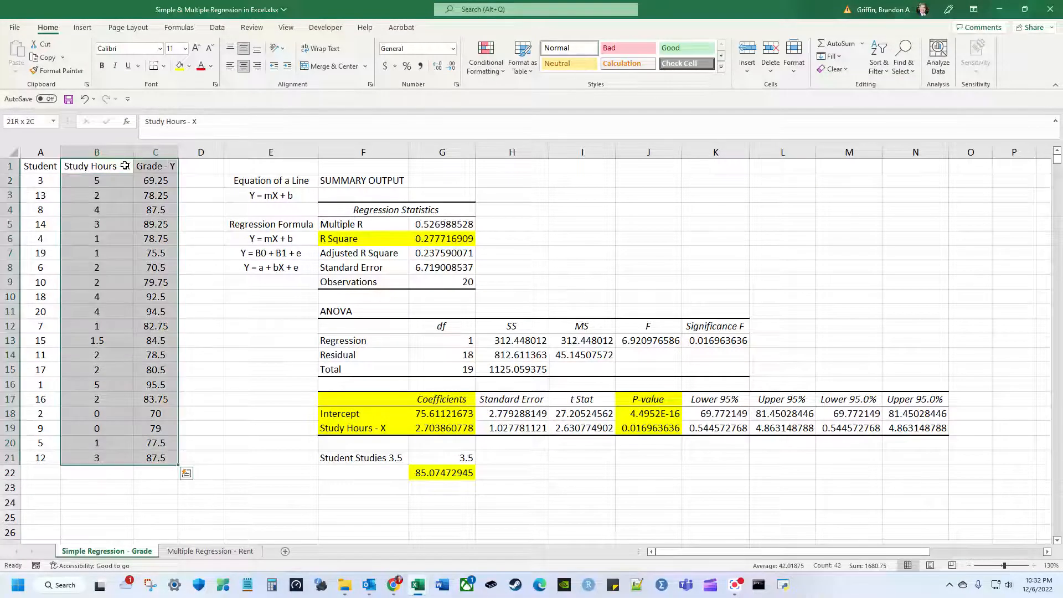
# Insert the recommended Scatter chart and move it beside the regression output.
pyautogui.click(82, 28)
pyautogui.click(461, 61)
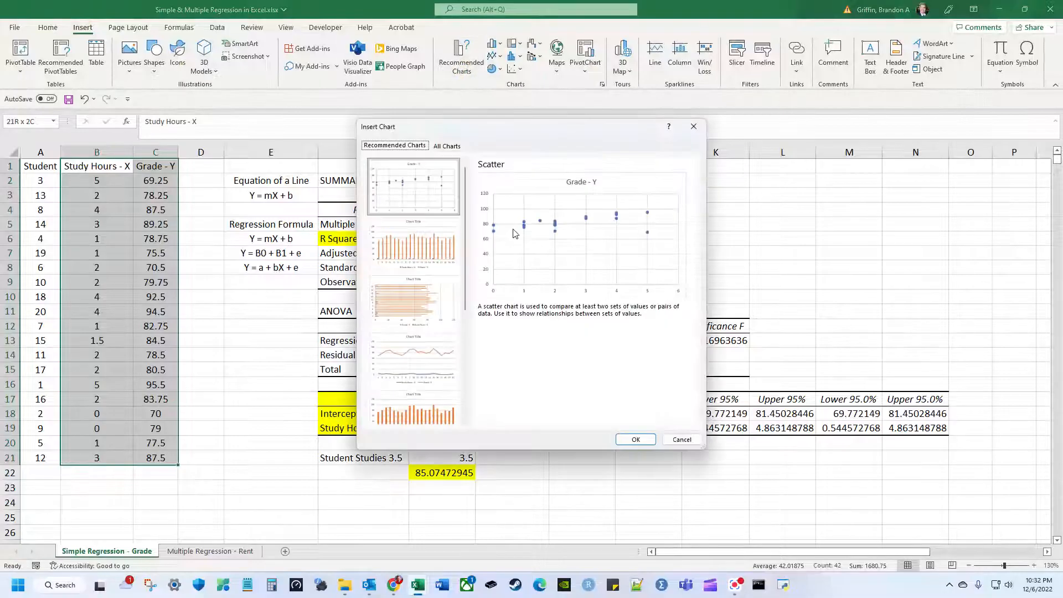
pyautogui.click(621, 437)
pyautogui.moveTo(622, 260); pyautogui.dragTo(863, 184)
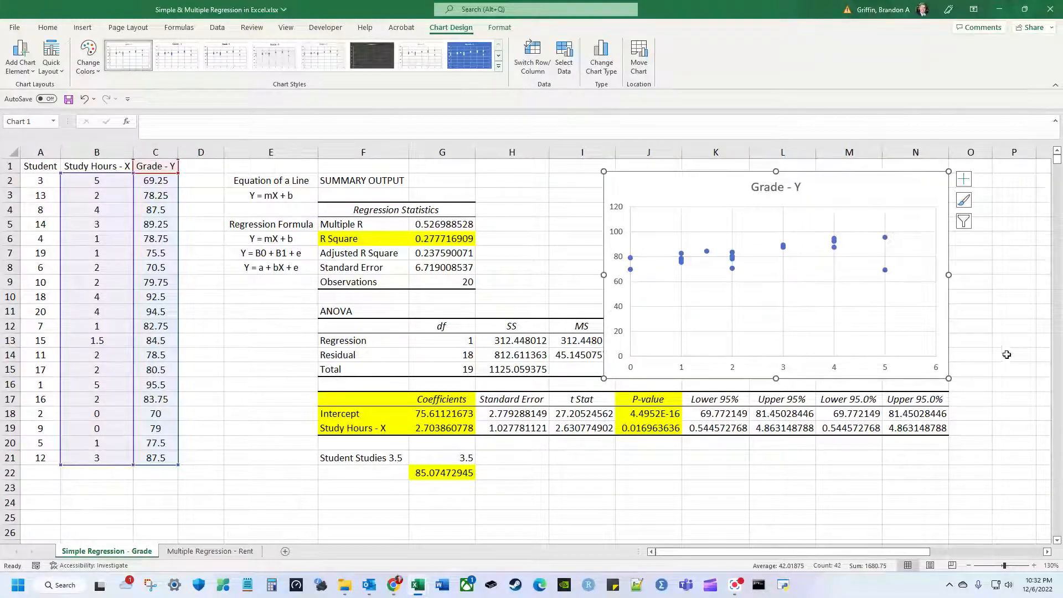
# Shift the chart closer to the summary output and add a linear trendline.
pyautogui.click(964, 183)
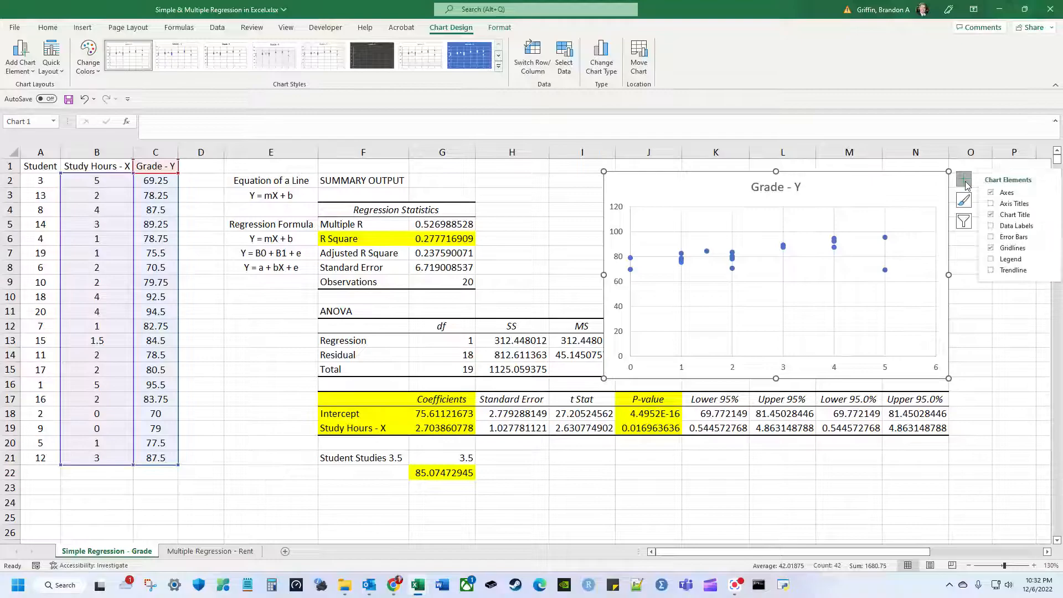
pyautogui.moveTo(926, 180); pyautogui.dragTo(834, 185)
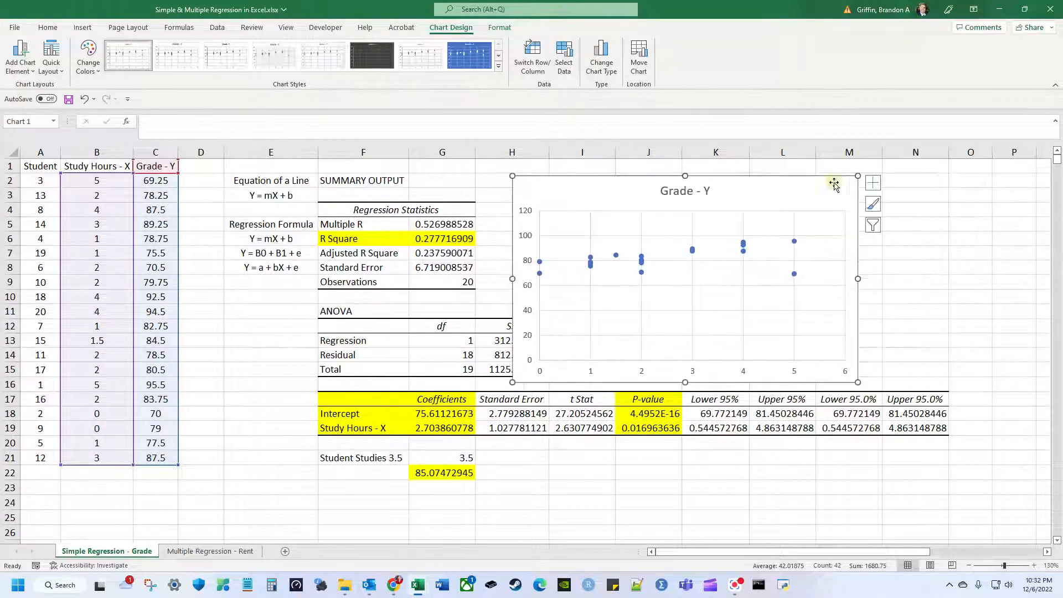
pyautogui.click(872, 182)
pyautogui.click(900, 275)
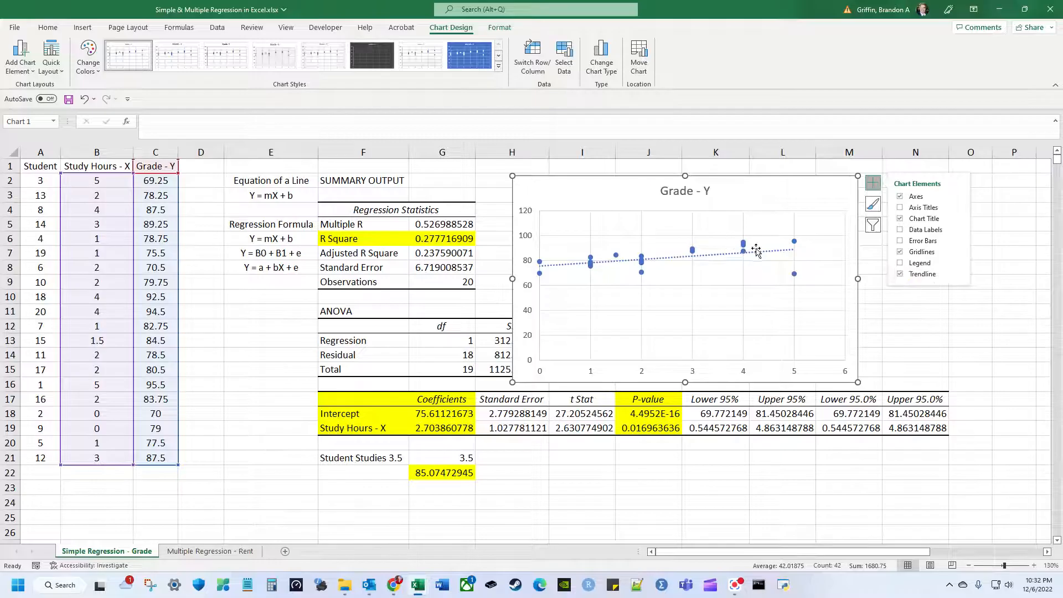
# Display the trendline equation y = 2.7039x + 75.611 and place it above the line.
pyautogui.rightClick(758, 252)
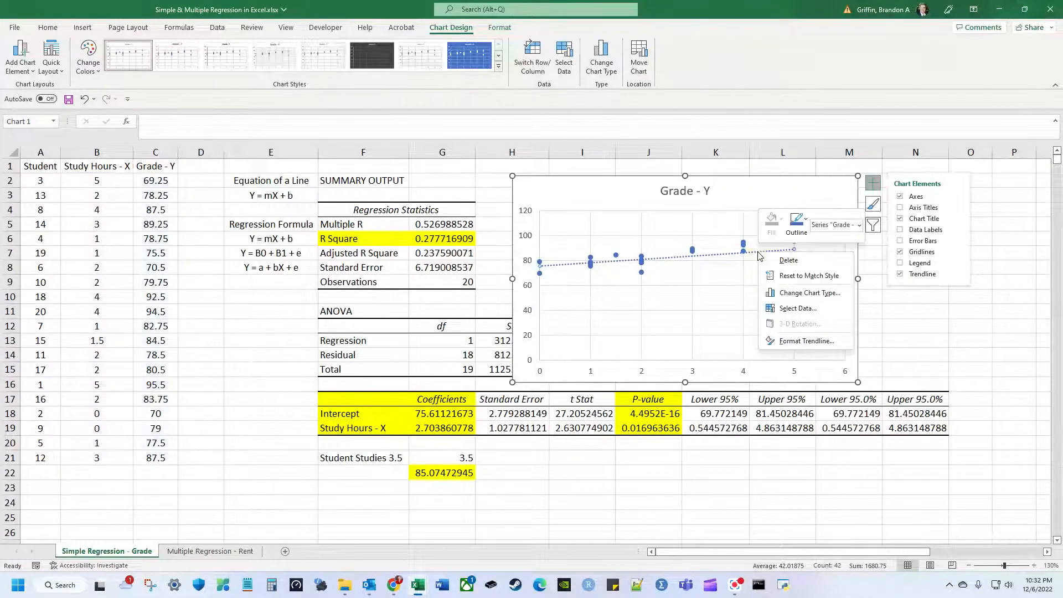
pyautogui.click(812, 342)
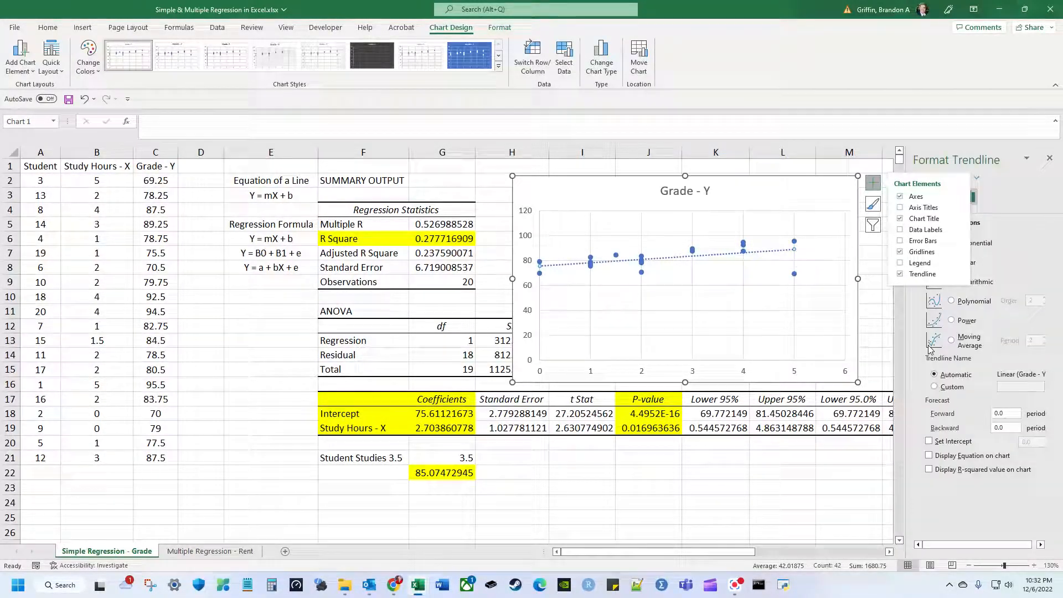
pyautogui.click(966, 456)
pyautogui.click(750, 249)
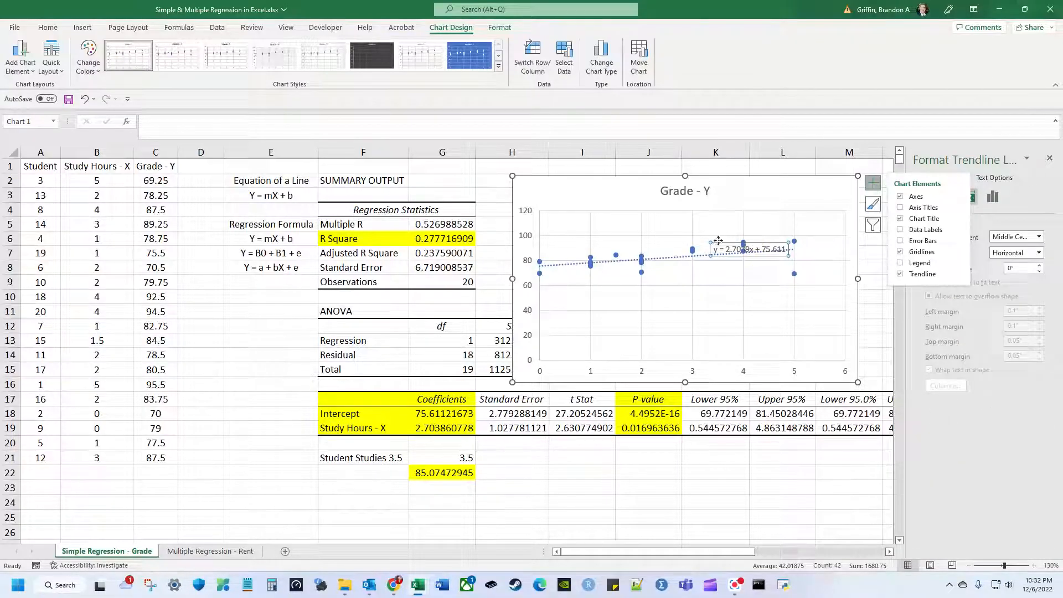
pyautogui.moveTo(725, 246); pyautogui.dragTo(763, 197)
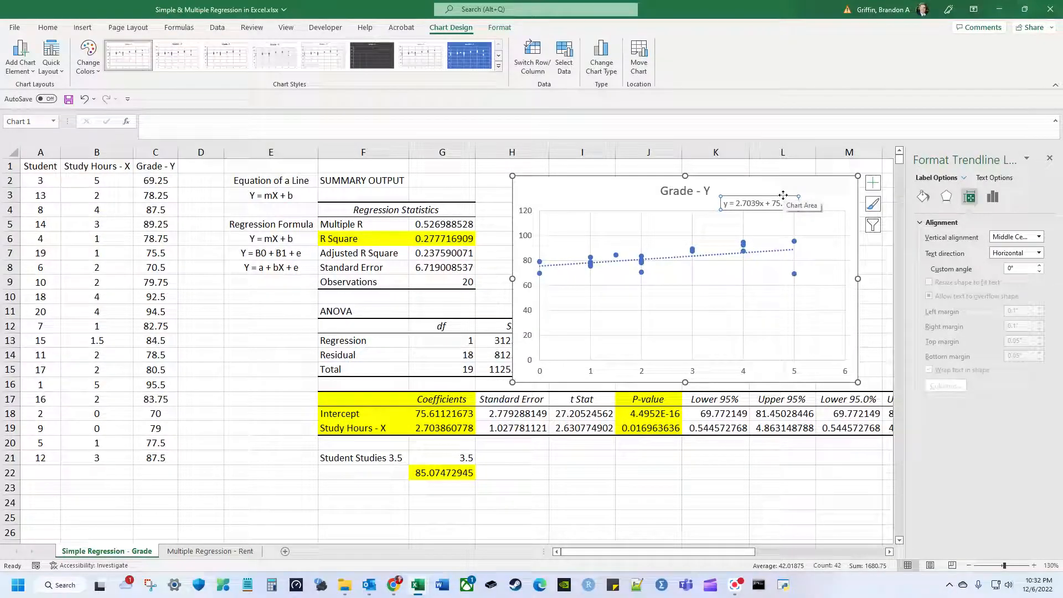
pyautogui.click(814, 191)
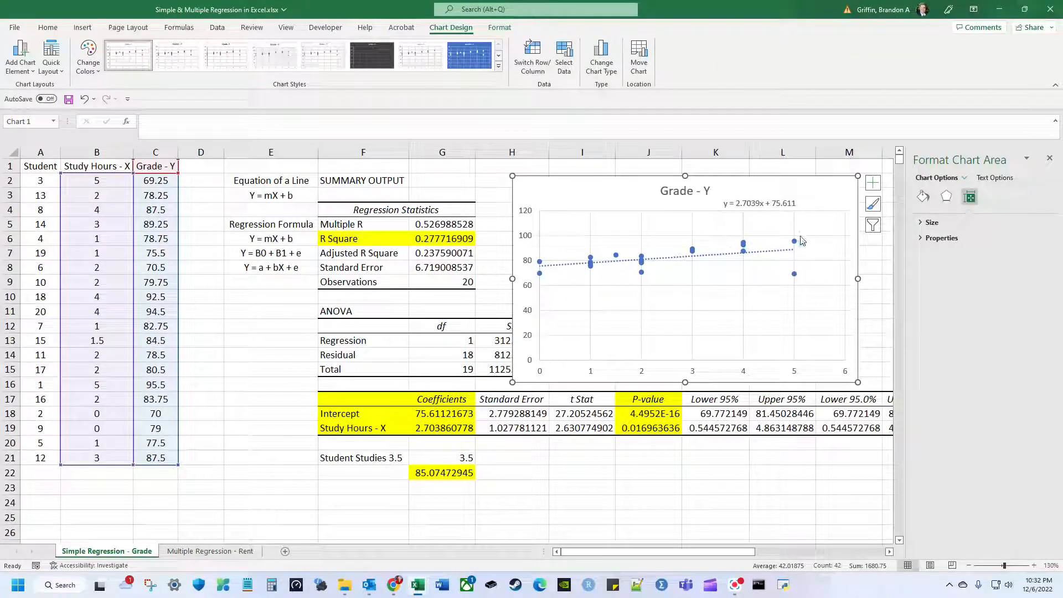
# Close the Format Chart Area pane, then select the G22 prediction and the B1 header.
pyautogui.click(1049, 158)
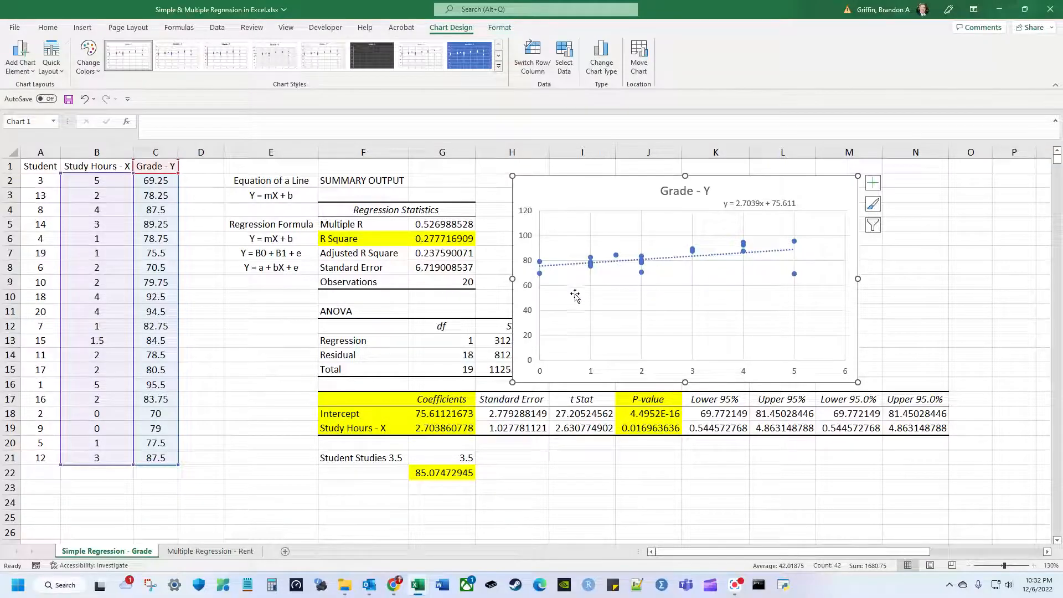
pyautogui.click(463, 475)
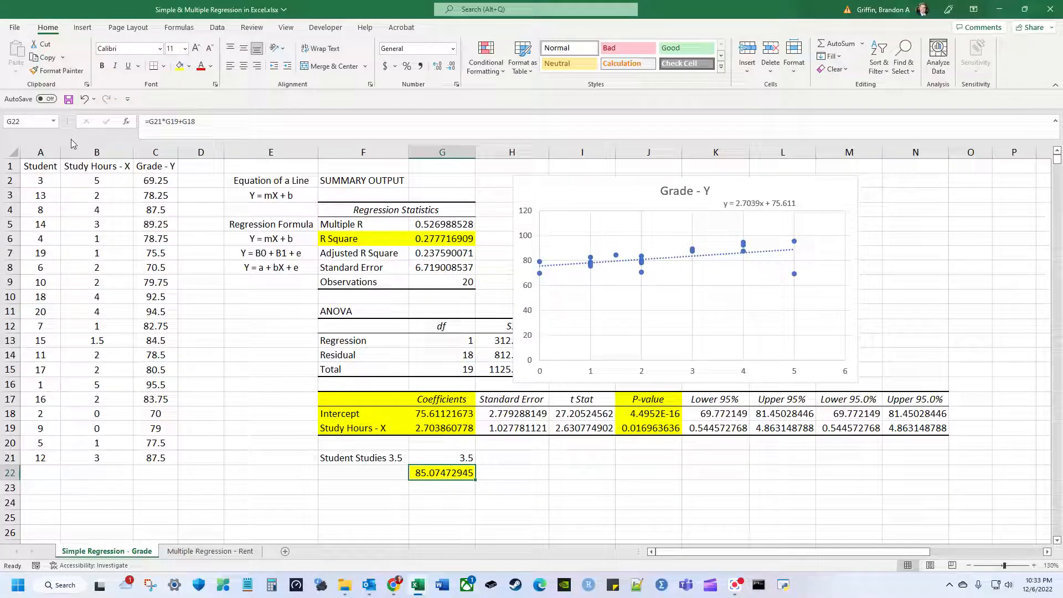
pyautogui.click(116, 168)
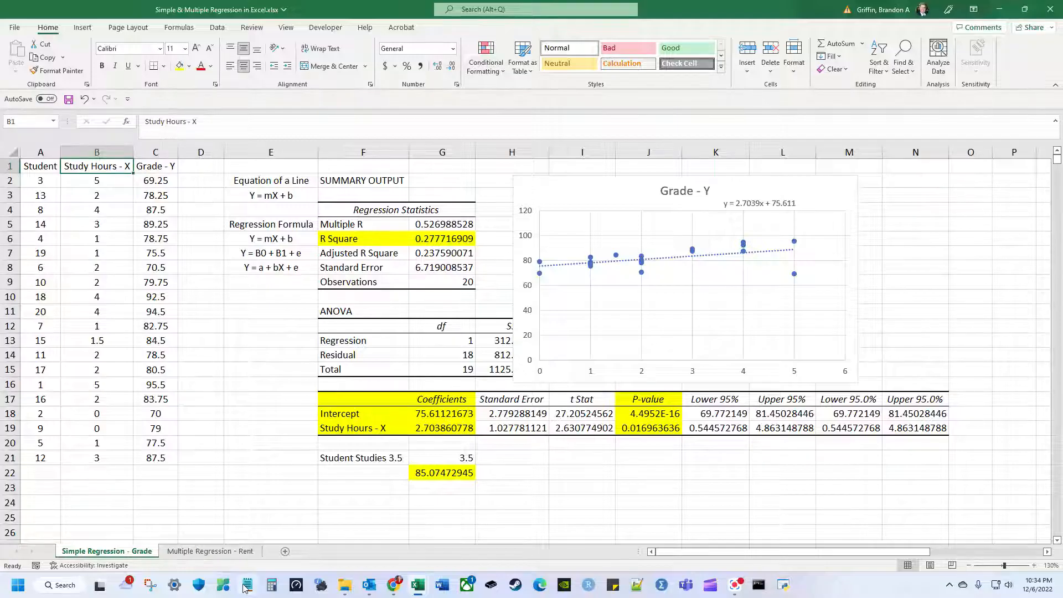
# Open the Multiple Regression - Rent sheet, zoom in and review the column headers.
pyautogui.click(248, 552)
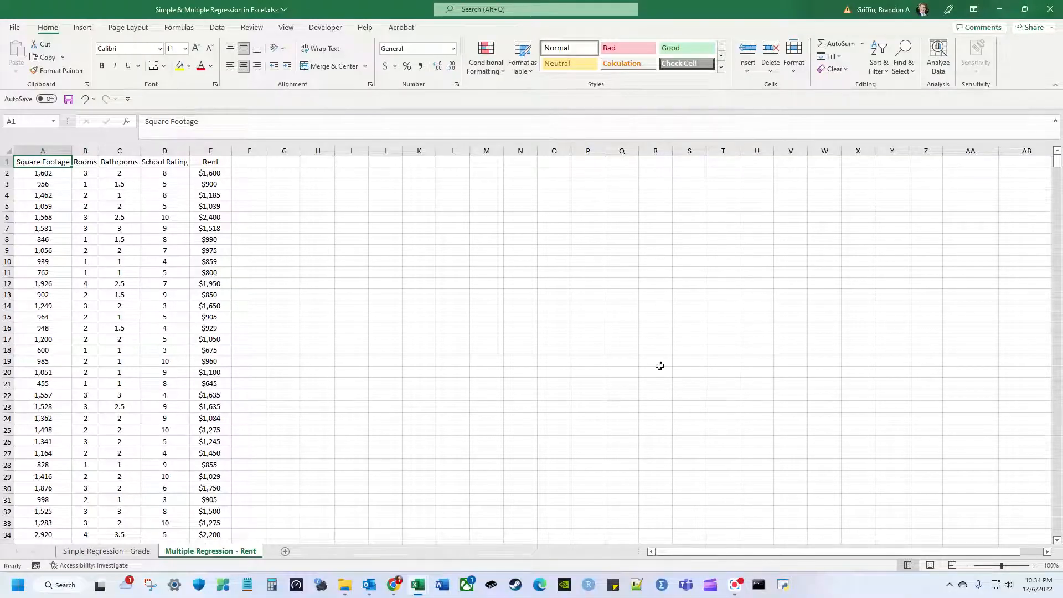
pyautogui.click(1034, 565)
pyautogui.click(1034, 565)
pyautogui.click(1034, 565)
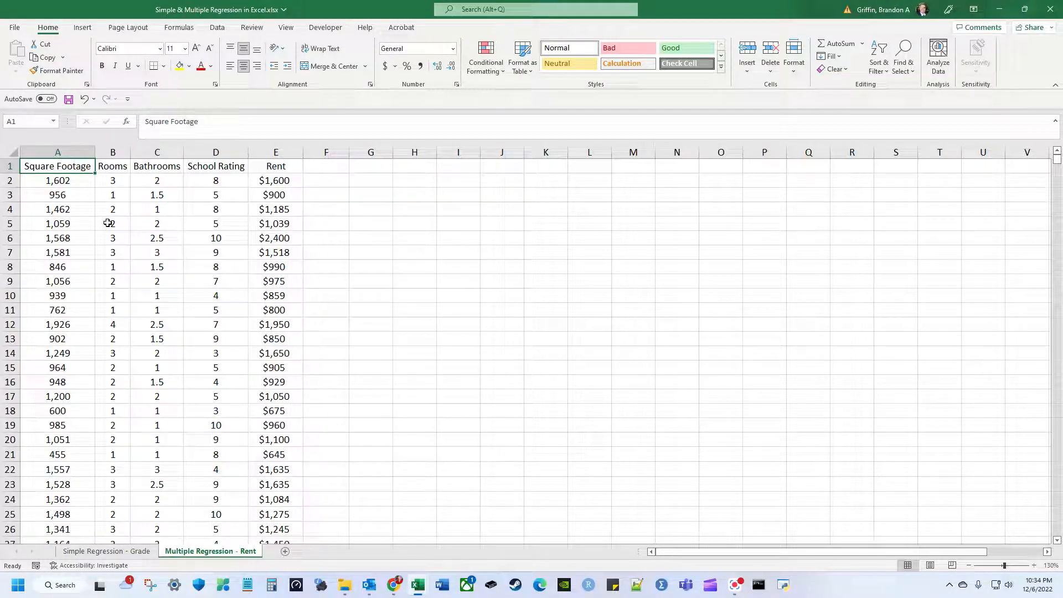
pyautogui.press('Right')
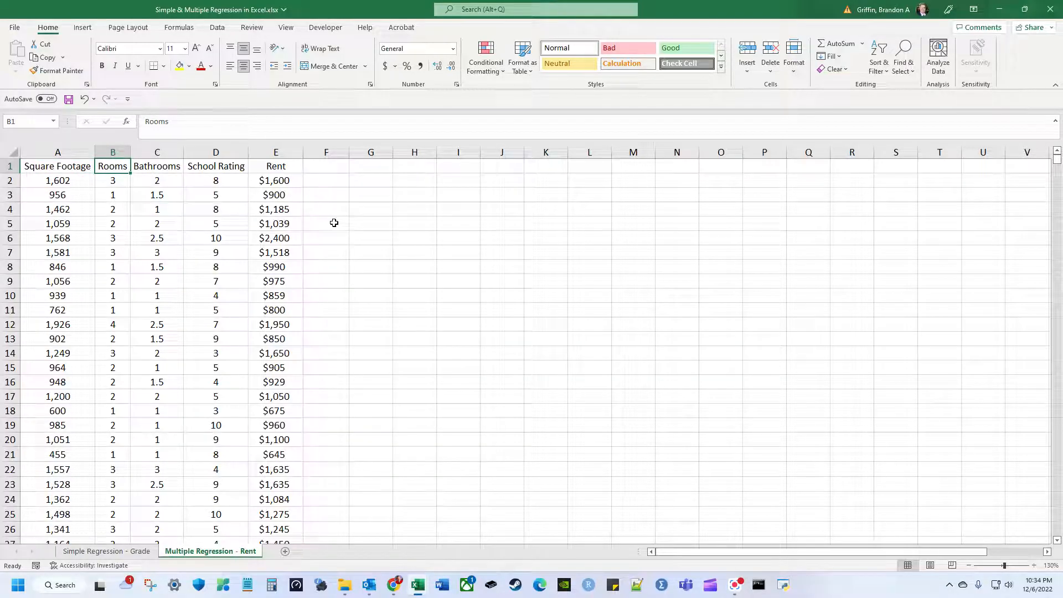
pyautogui.press('Right')
pyautogui.press('Right')
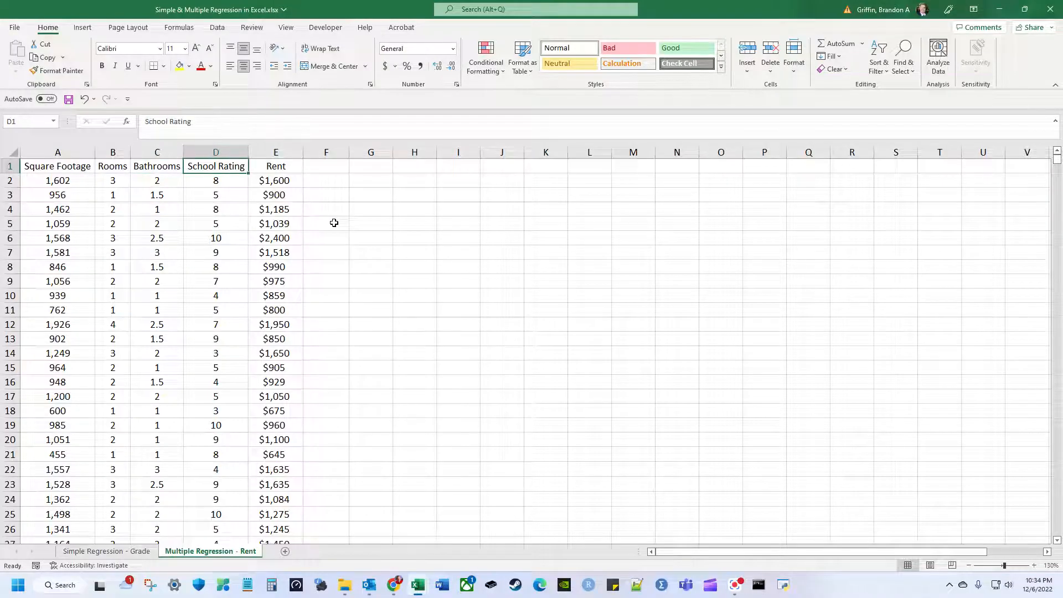
pyautogui.press('Right')
pyautogui.press('Left')
pyautogui.press('Left')
pyautogui.press('Right')
# Browse the School Rating column and select the first data row A2:E2.
pyautogui.press('Down')
pyautogui.press('Down')
pyautogui.press('Down')
pyautogui.press('Down')
pyautogui.press('Down')
pyautogui.press('Down')
pyautogui.press('Down')
pyautogui.press('Down')
pyautogui.press('Down')
pyautogui.press('Down')
pyautogui.press('Down')
pyautogui.press('Down')
pyautogui.press('Down')
pyautogui.press('Down')
pyautogui.press('Down')
pyautogui.press('Down')
pyautogui.press('Down')
pyautogui.press('Down')
pyautogui.press('Down')
pyautogui.press('Down')
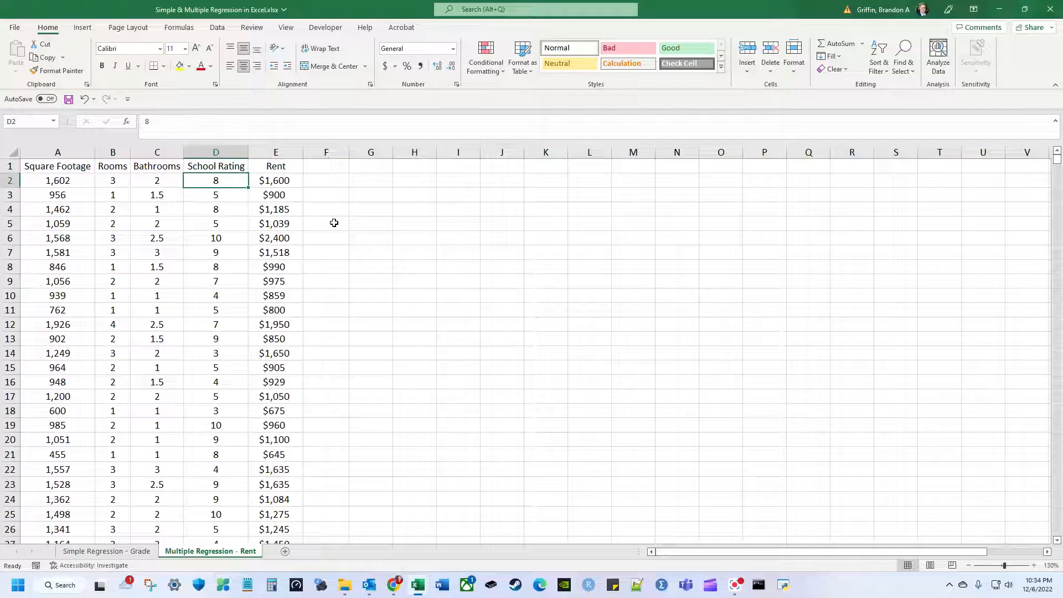
pyautogui.press('Down')
pyautogui.press('Up')
pyautogui.press('Up')
pyautogui.press('Up')
pyautogui.press('Up')
pyautogui.press('Up')
pyautogui.press('Up')
pyautogui.press('Up')
pyautogui.press('Up')
pyautogui.press('Up')
pyautogui.press('Up')
pyautogui.press('Up')
pyautogui.press('Up')
pyautogui.press('Up')
pyautogui.press('Up')
pyautogui.press('Up')
pyautogui.press('Up')
pyautogui.press('Up')
pyautogui.press('Up')
pyautogui.press('Up')
pyautogui.press('Up')
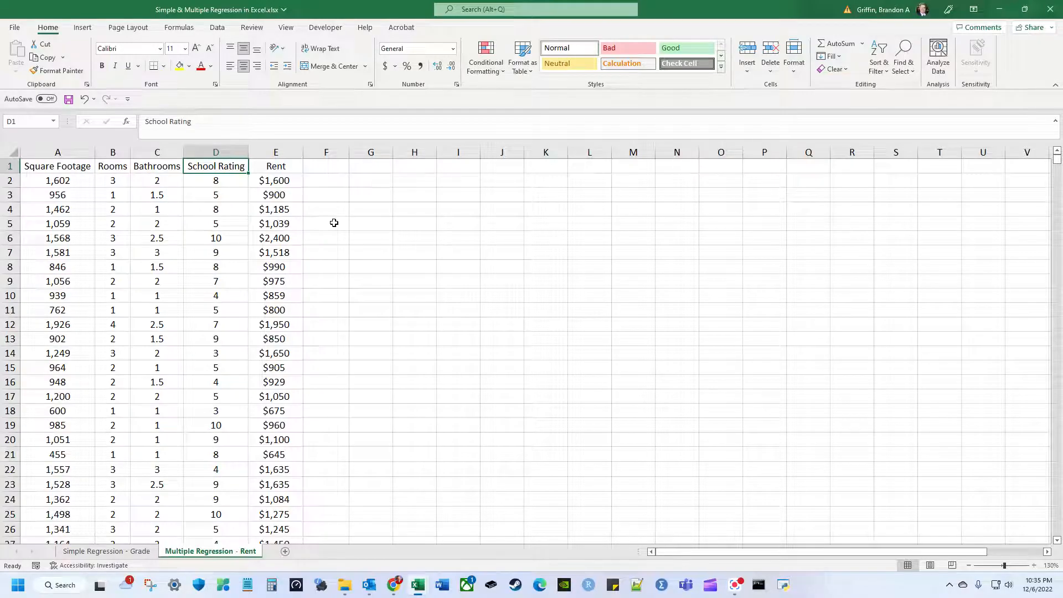
pyautogui.press('Left')
pyautogui.press('Left')
pyautogui.press('Left')
pyautogui.press('Right')
pyautogui.press('Right')
pyautogui.press('Left')
pyautogui.press('Left')
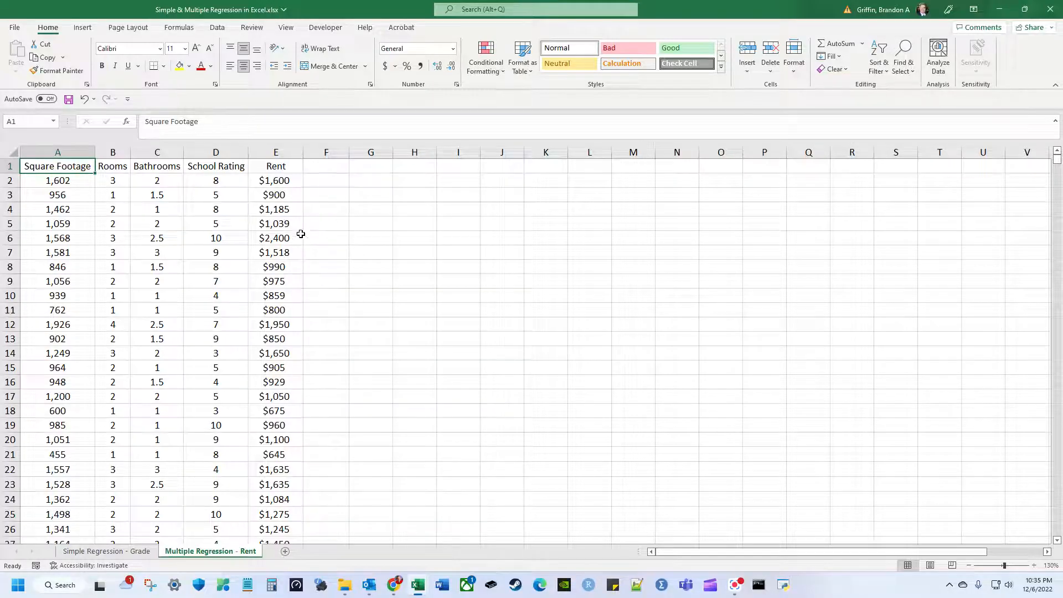
pyautogui.click(274, 182)
pyautogui.moveTo(86, 176); pyautogui.dragTo(293, 181)
pyautogui.click(293, 181)
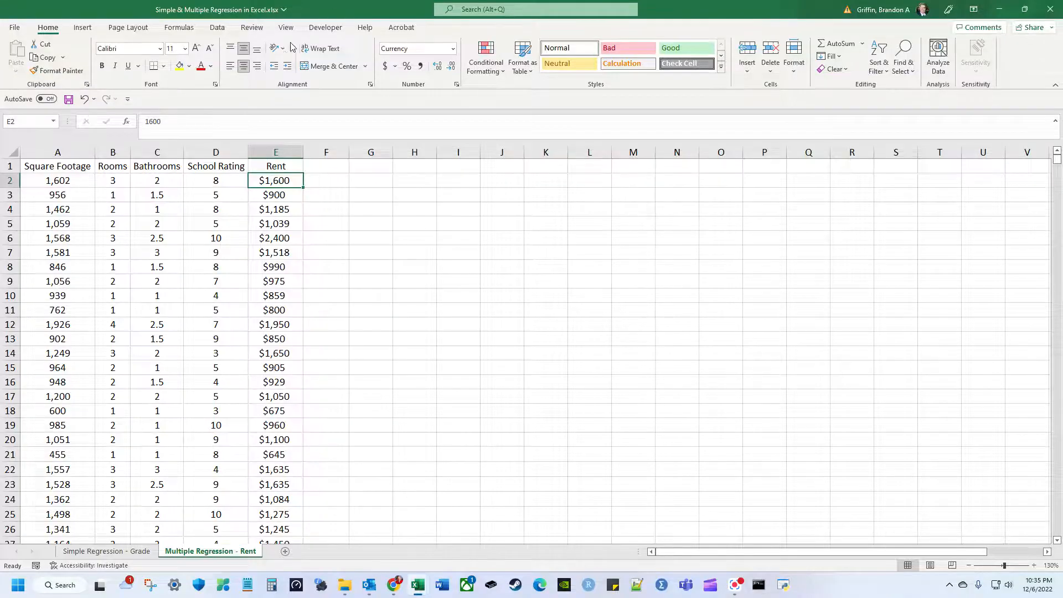
pyautogui.click(217, 27)
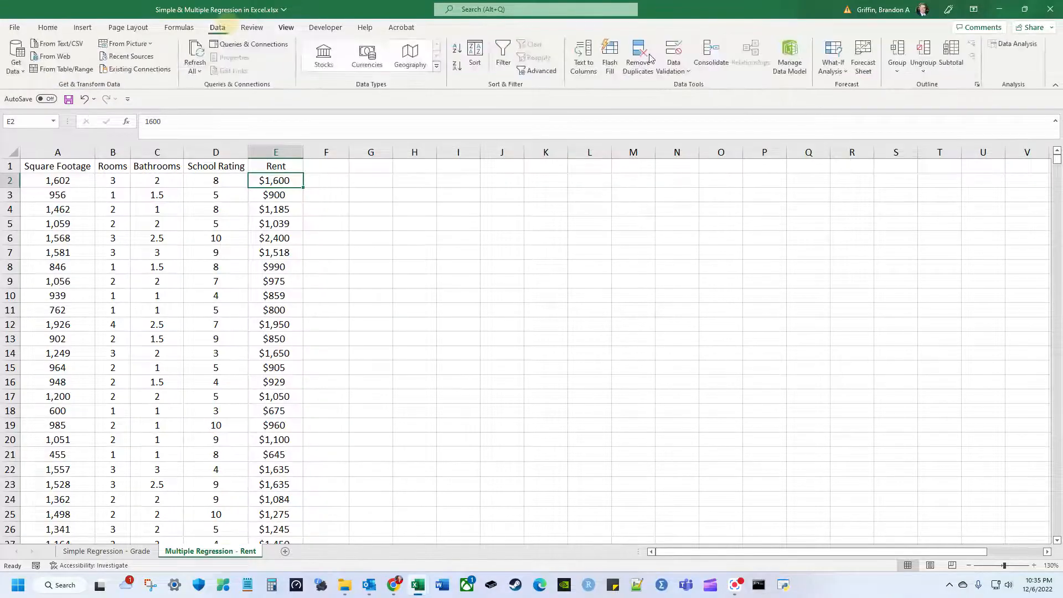
# Choose Regression from the Data Analysis tools.
pyautogui.click(1013, 44)
pyautogui.click(654, 327)
pyautogui.click(656, 333)
pyautogui.doubleClick(655, 334)
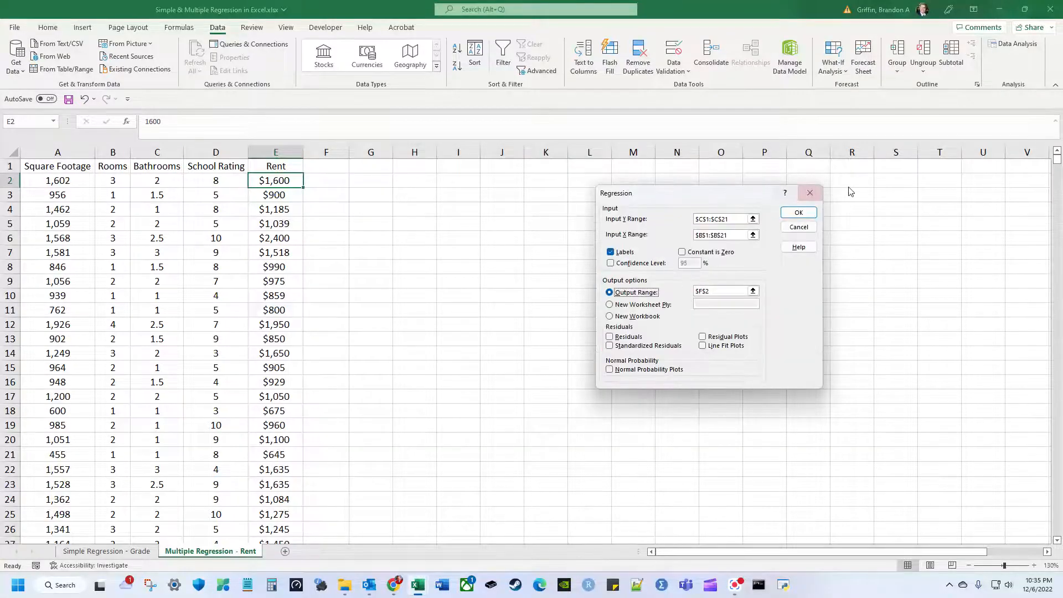
pyautogui.click(811, 192)
pyautogui.scroll(-1, 651, 283)
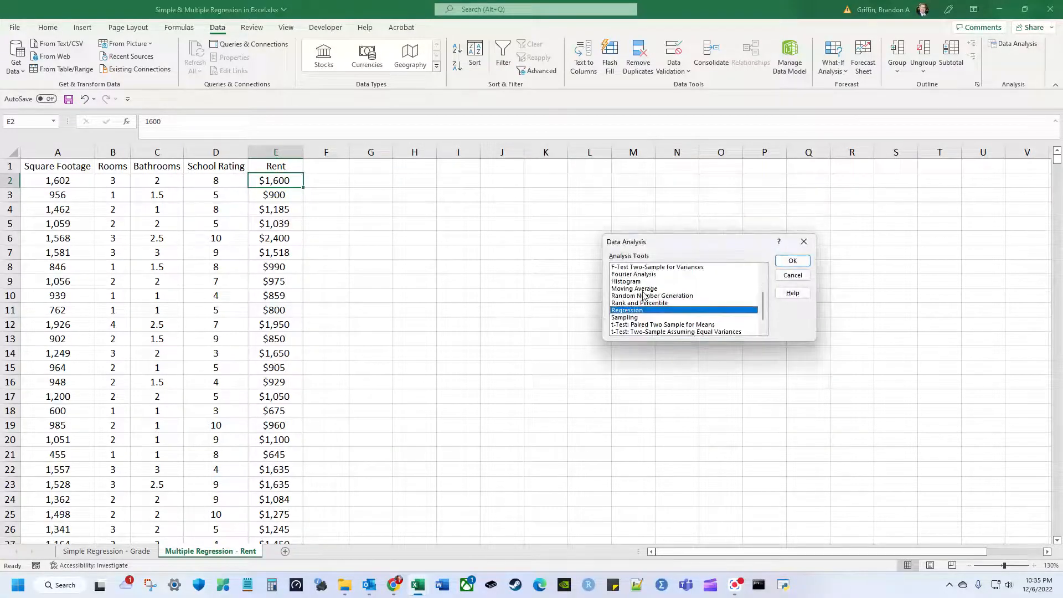
pyautogui.click(792, 261)
# Set the Input Y Range to Rent in $E$1:$E$41.
pyautogui.click(738, 221)
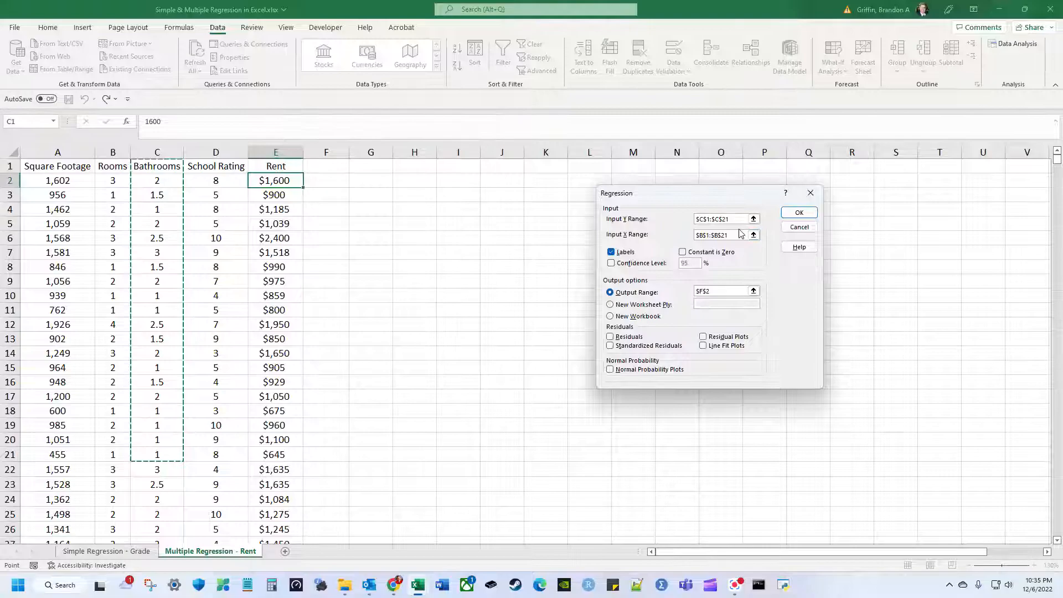
pyautogui.press('BackSpace')
pyautogui.press('BackSpace')
pyautogui.press('BackSpace')
pyautogui.press('BackSpace')
pyautogui.press('BackSpace')
pyautogui.press('BackSpace')
pyautogui.press('BackSpace')
pyautogui.press('BackSpace')
pyautogui.press('BackSpace')
pyautogui.press('BackSpace')
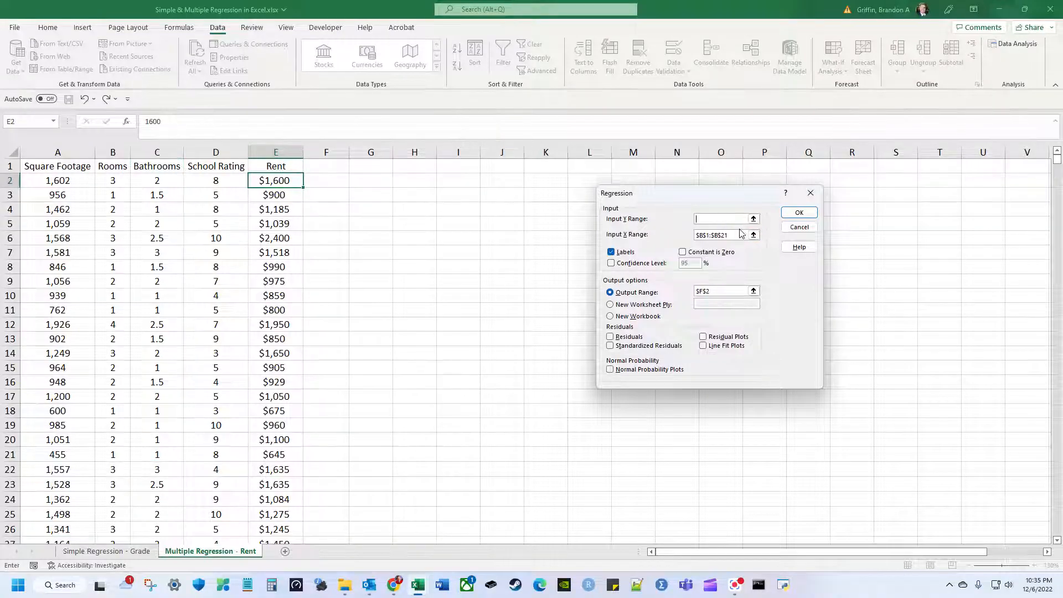
pyautogui.click(299, 166)
pyautogui.hotkey('ctrl', 'shift', 'Down')
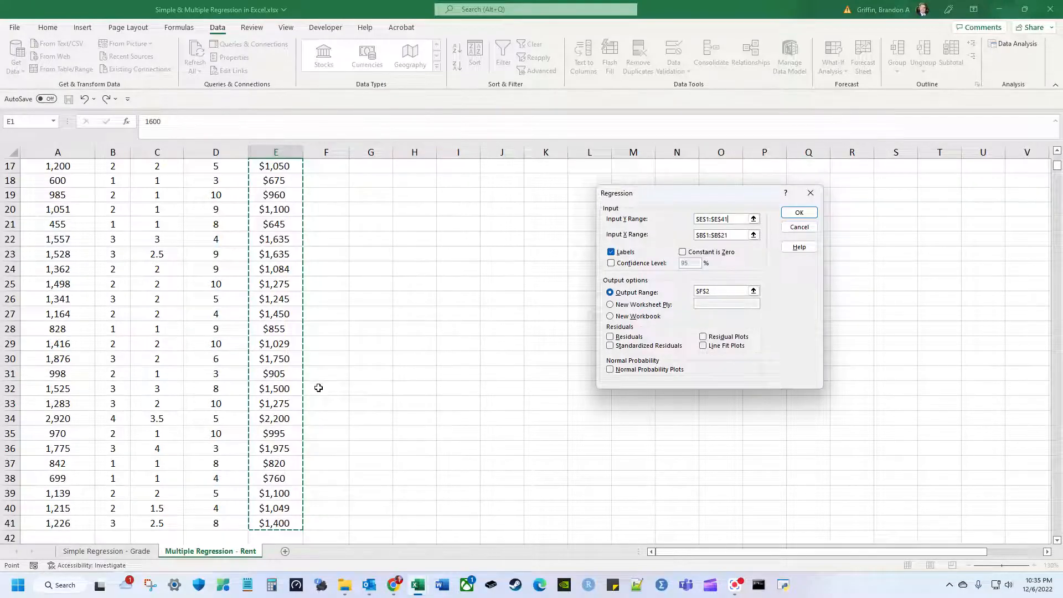
pyautogui.scroll(5, 318, 388)
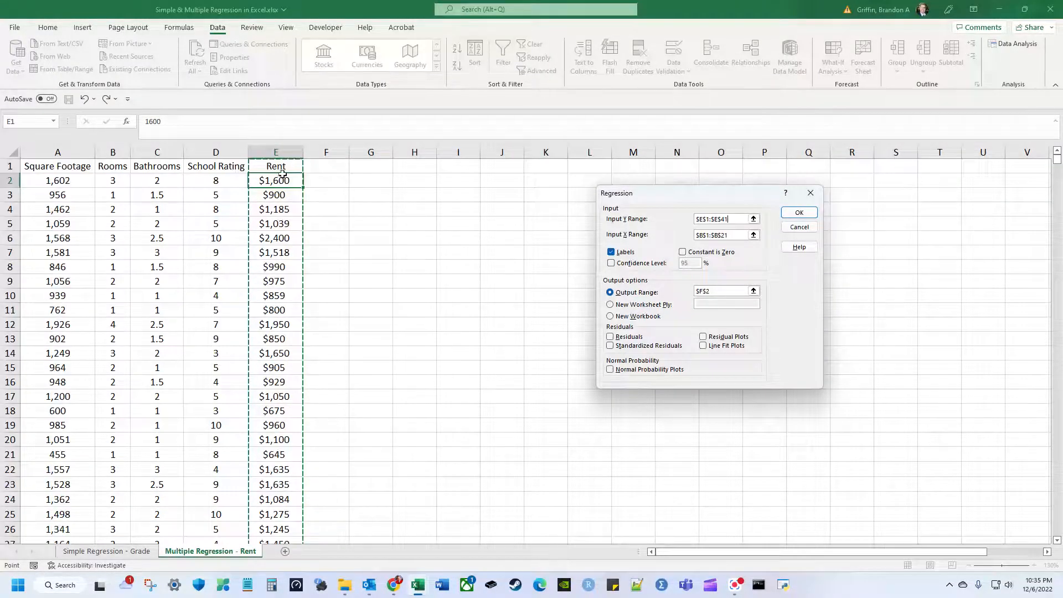
pyautogui.scroll(-8, 256, 310)
pyautogui.scroll(8, 273, 438)
# Set the Input X Range to the four predictors in $A$1:$D$41.
pyautogui.click(708, 232)
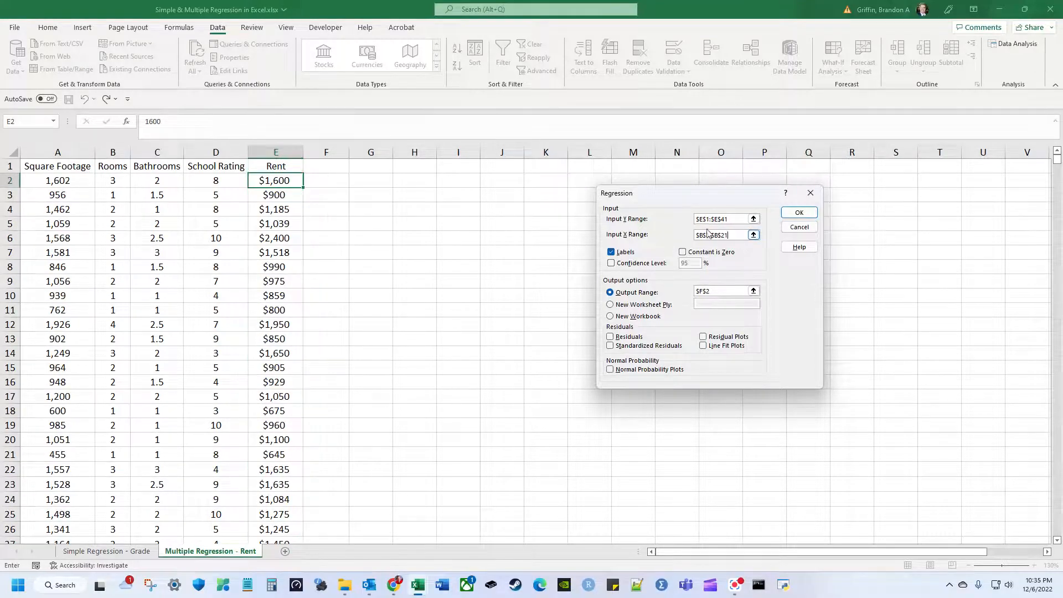
pyautogui.press('BackSpace')
pyautogui.press('BackSpace')
pyautogui.press('BackSpace')
pyautogui.press('BackSpace')
pyautogui.press('BackSpace')
pyautogui.press('BackSpace')
pyautogui.press('BackSpace')
pyautogui.press('BackSpace')
pyautogui.press('BackSpace')
pyautogui.press('BackSpace')
pyautogui.moveTo(76, 152); pyautogui.dragTo(243, 161)
pyautogui.moveTo(371, 153); pyautogui.dragTo(548, 154)
pyautogui.press('BackSpace')
pyautogui.press('BackSpace')
pyautogui.press('BackSpace')
pyautogui.press('BackSpace')
pyautogui.press('BackSpace')
pyautogui.press('BackSpace')
pyautogui.press('BackSpace')
pyautogui.press('BackSpace')
pyautogui.press('BackSpace')
pyautogui.press('BackSpace')
pyautogui.press('BackSpace')
pyautogui.moveTo(57, 151); pyautogui.dragTo(227, 153)
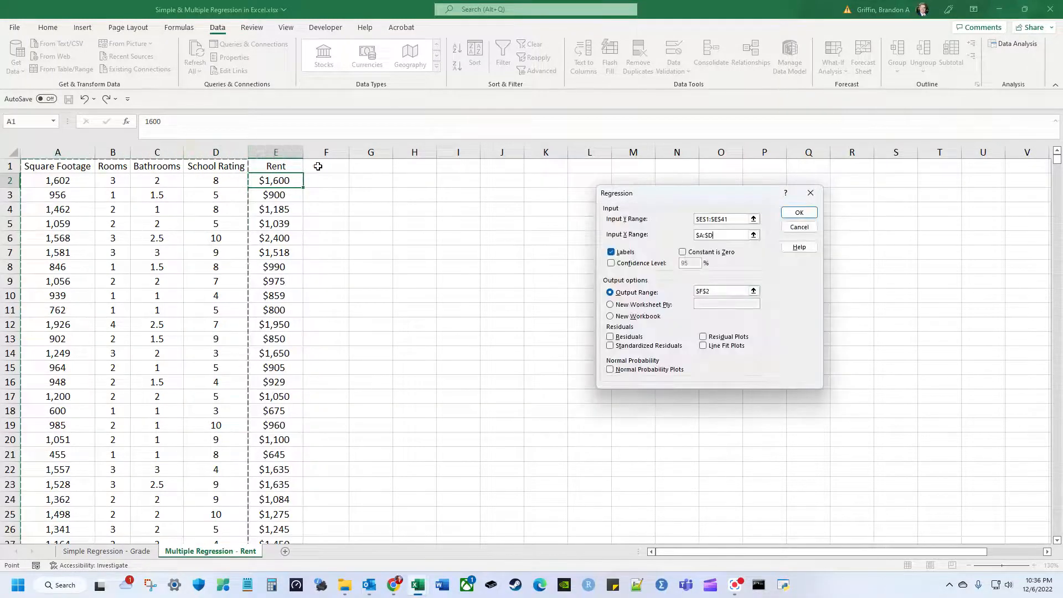
pyautogui.press('BackSpace')
pyautogui.press('BackSpace')
pyautogui.press('BackSpace')
pyautogui.press('BackSpace')
pyautogui.press('BackSpace')
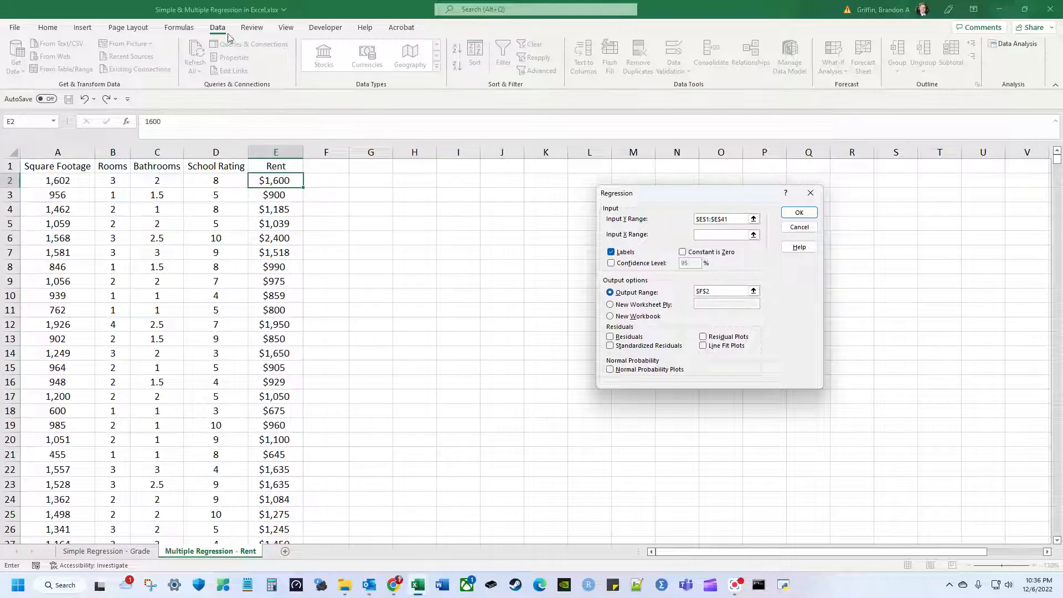
pyautogui.click(40, 165)
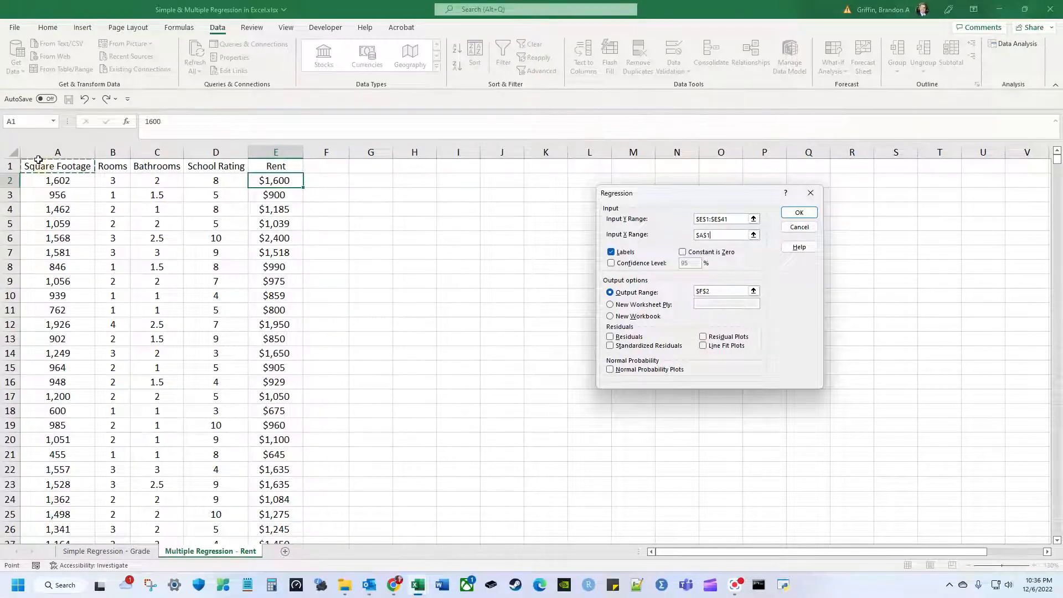
pyautogui.hotkey('ctrl', 'shift', 'Down')
pyautogui.hotkey('ctrl', 'shift', 'Right')
pyautogui.hotkey('shift', 'Left')
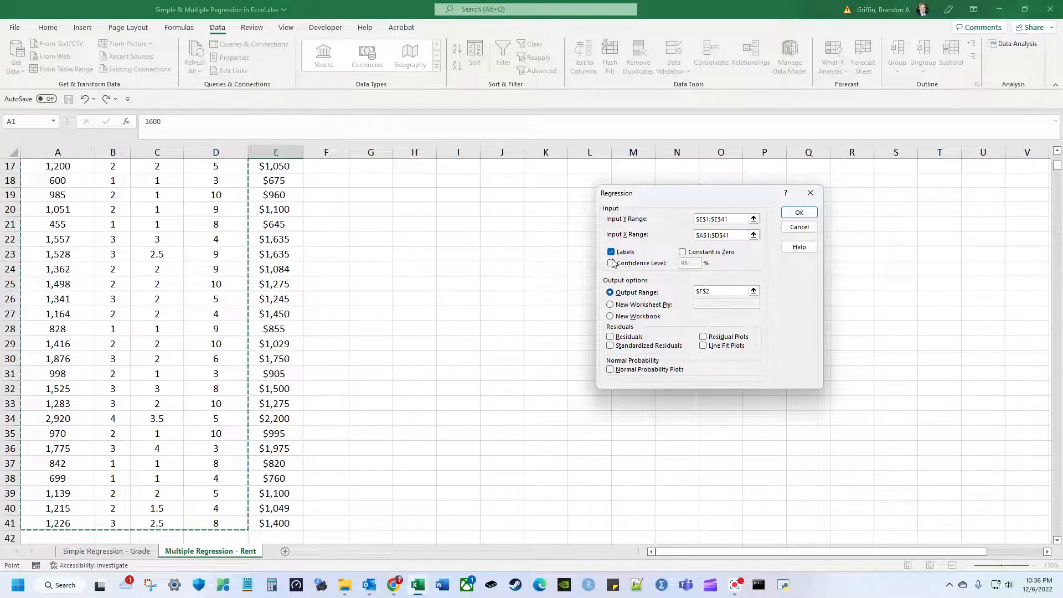
# Send the output to $G$2 and run the regression.
pyautogui.click(657, 290)
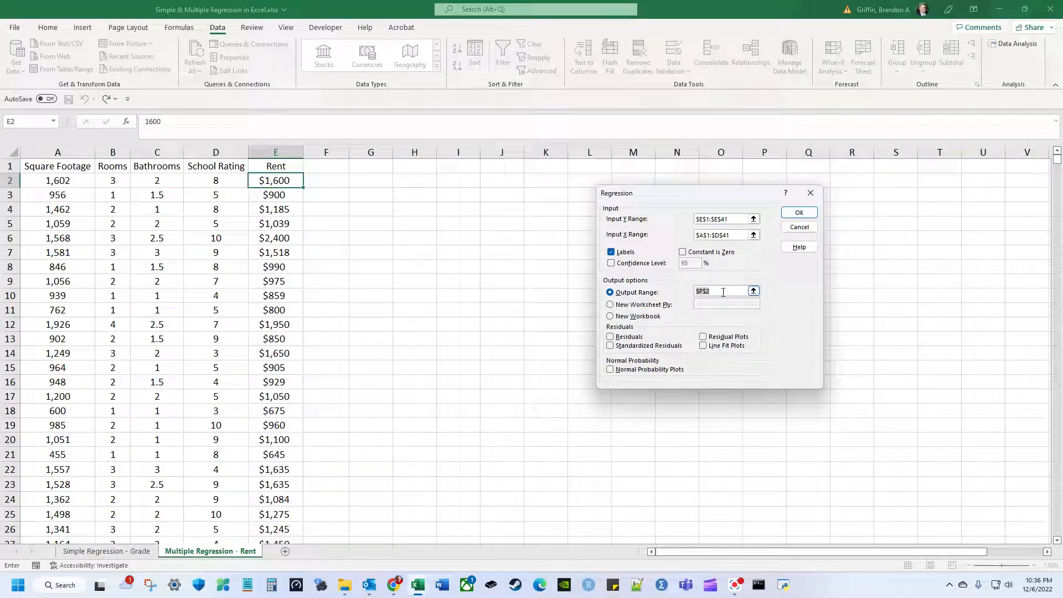
pyautogui.click(362, 181)
pyautogui.click(800, 213)
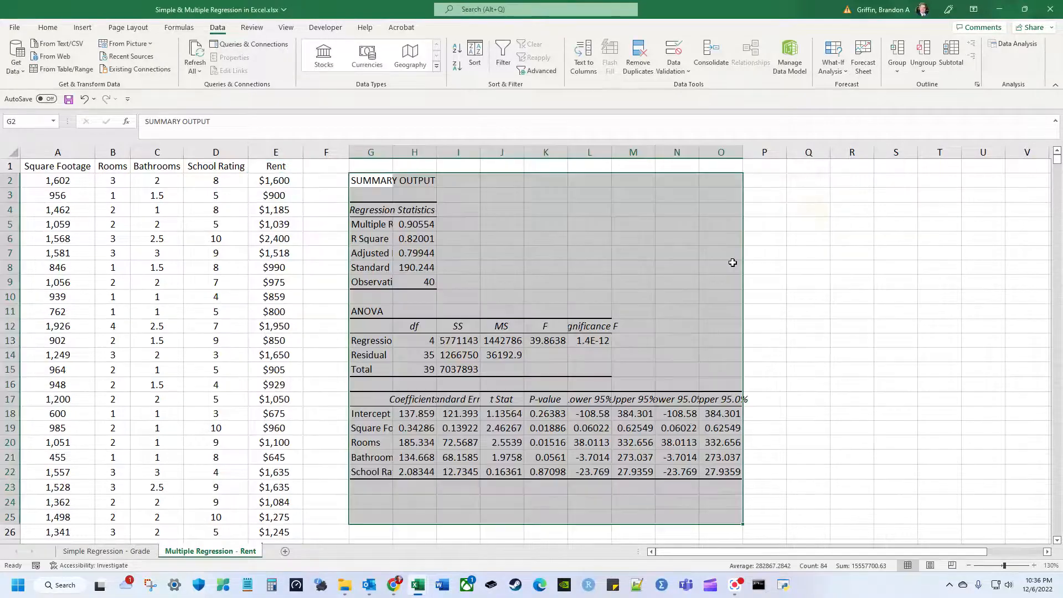
# Autofit output columns G through O to show full labels and numbers.
pyautogui.doubleClick(393, 153)
pyautogui.moveTo(396, 442); pyautogui.dragTo(764, 471)
pyautogui.moveTo(394, 152); pyautogui.dragTo(789, 153)
pyautogui.doubleClick(790, 153)
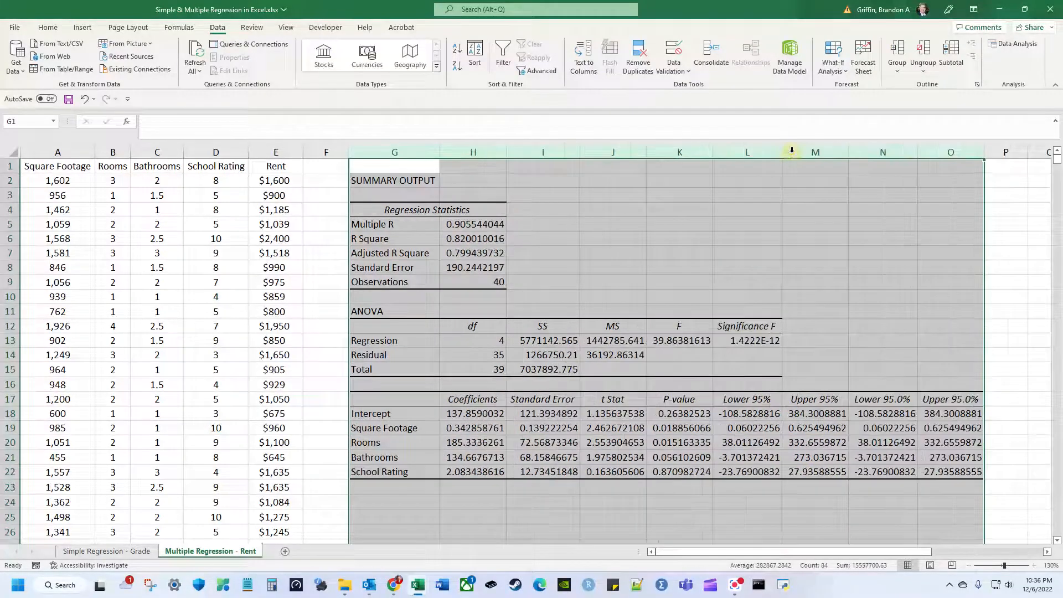
pyautogui.click(422, 443)
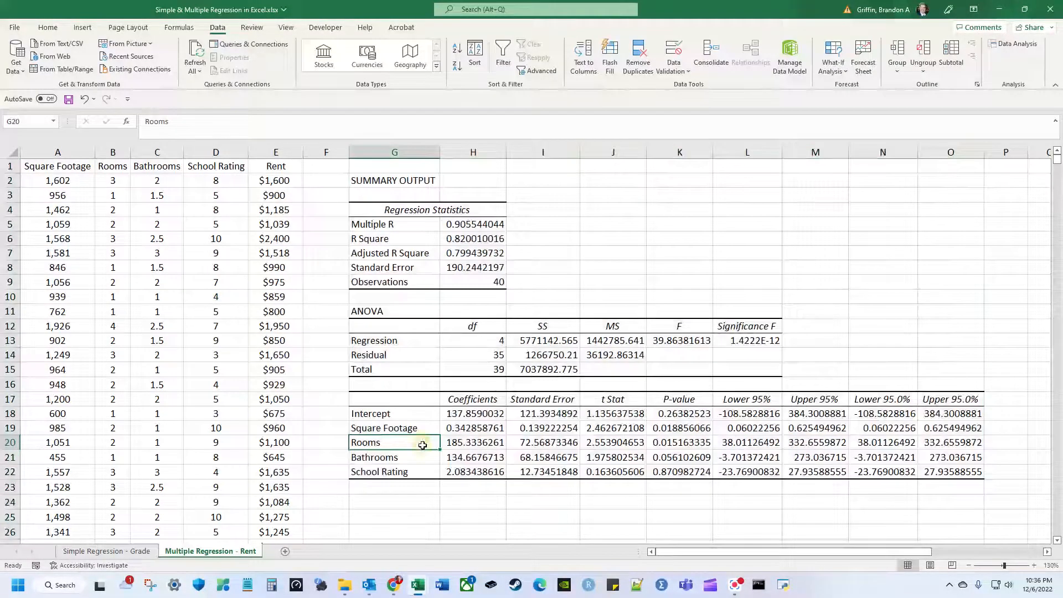
pyautogui.doubleClick(426, 430)
pyautogui.click(421, 447)
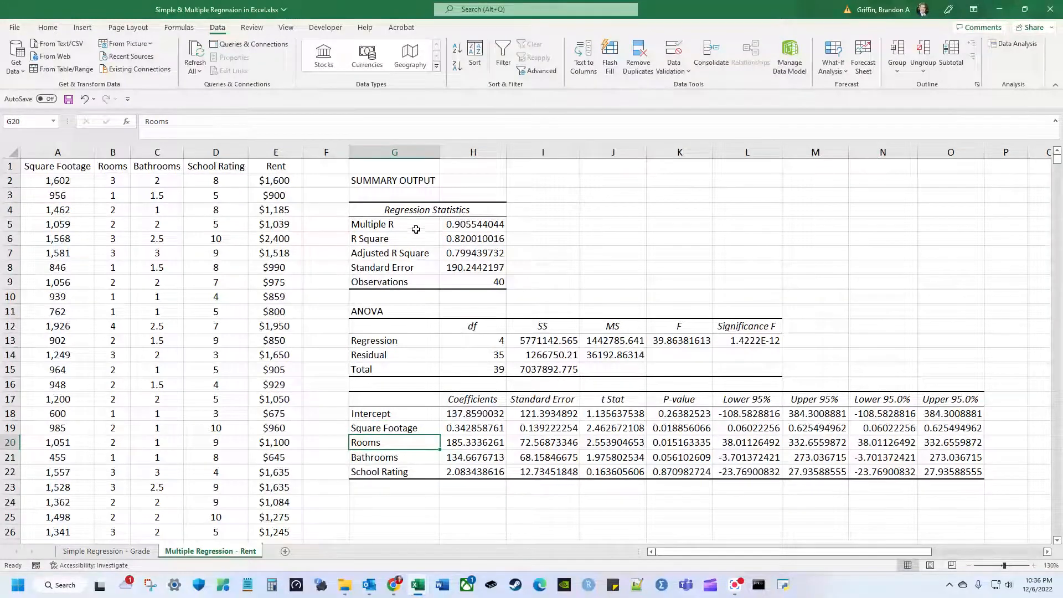
# Fill R Square, the coefficients and their P-values yellow.
pyautogui.moveTo(427, 239); pyautogui.dragTo(453, 241)
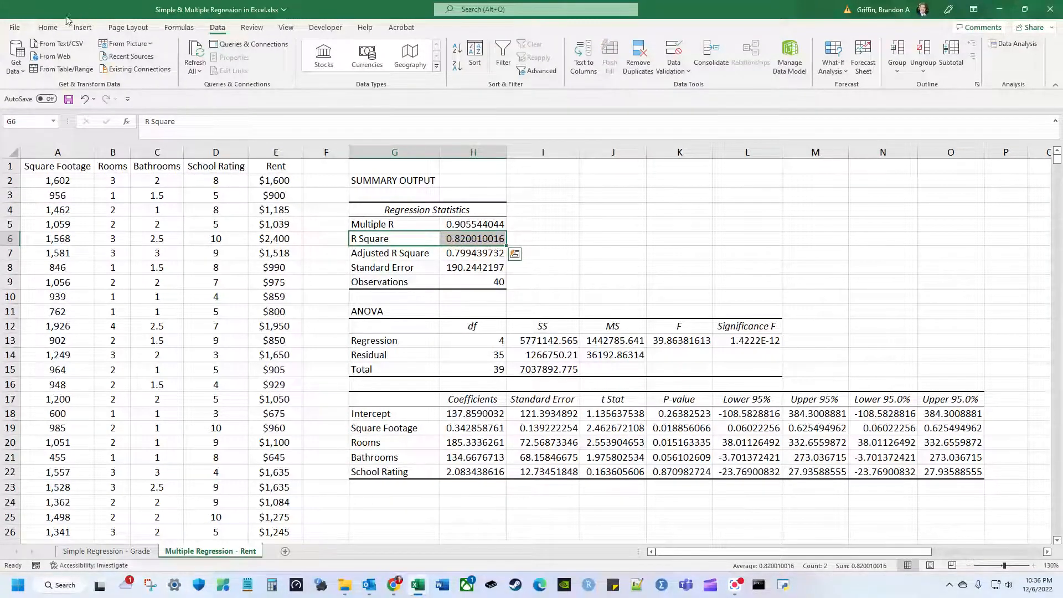
pyautogui.click(47, 28)
pyautogui.click(180, 66)
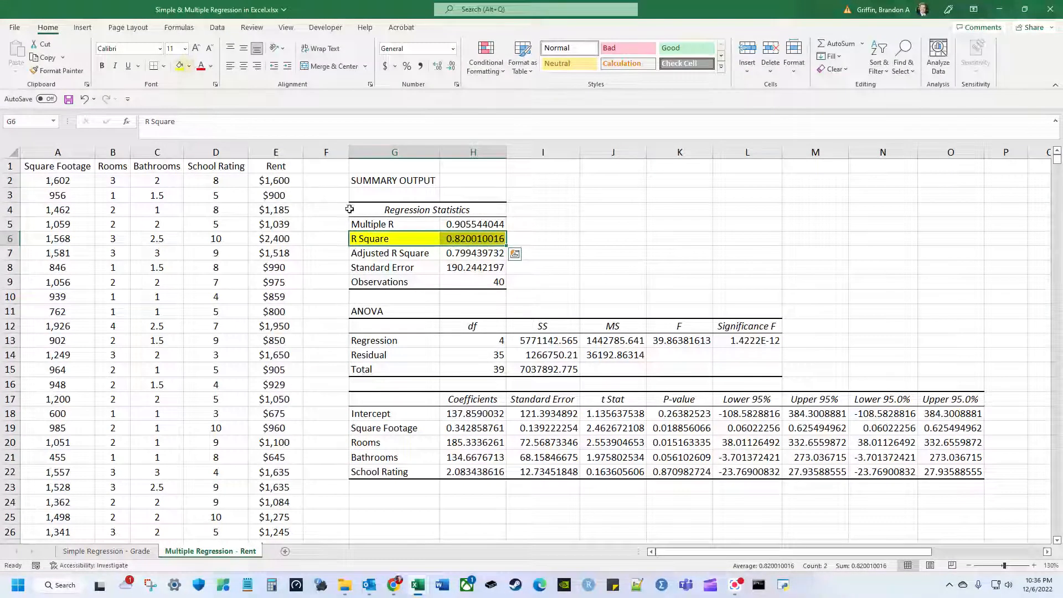
pyautogui.moveTo(423, 400)
pyautogui.mouseDown()
pyautogui.moveTo(471, 443)
pyautogui.moveTo(472, 473)
pyautogui.mouseUp()
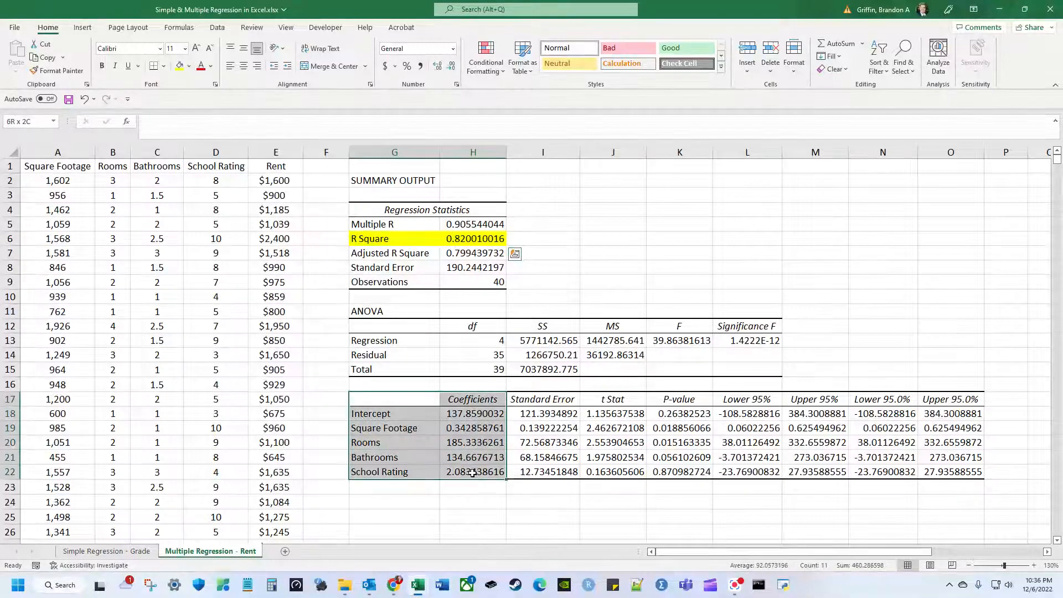
pyautogui.click(180, 66)
pyautogui.moveTo(686, 399); pyautogui.dragTo(686, 467)
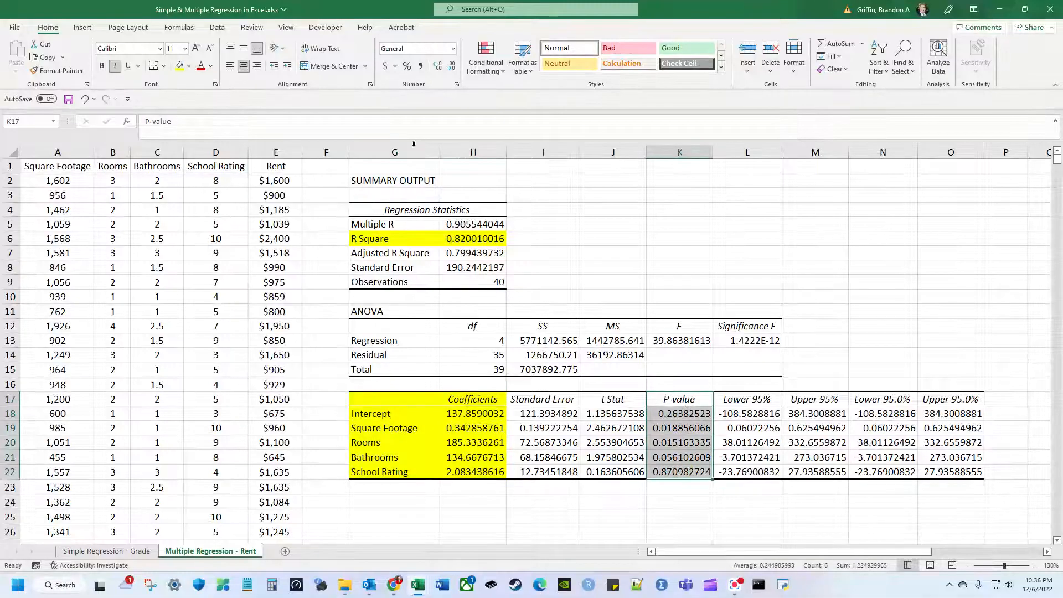
pyautogui.click(180, 66)
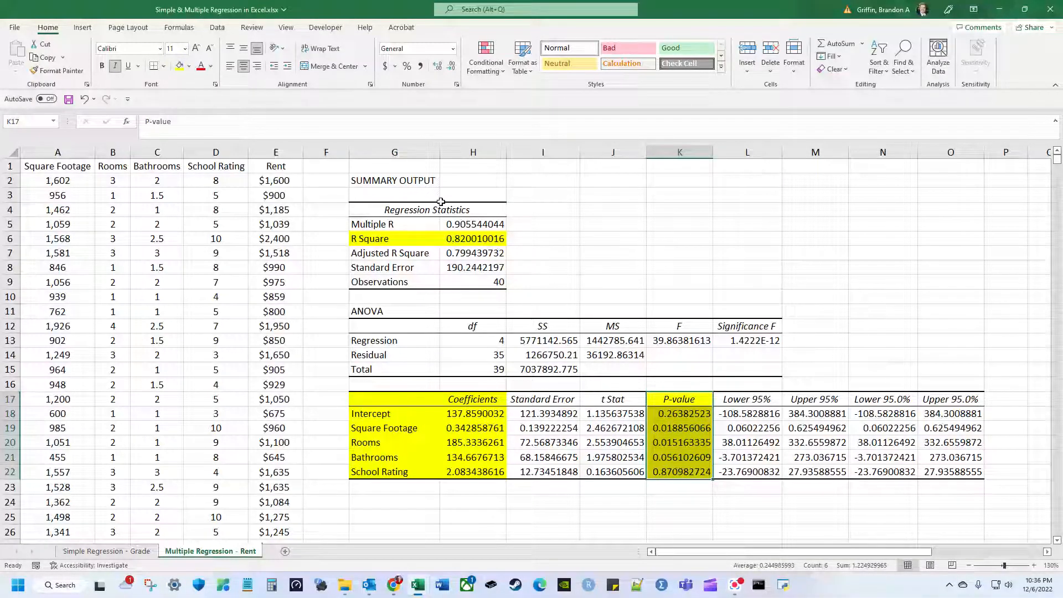
pyautogui.click(427, 178)
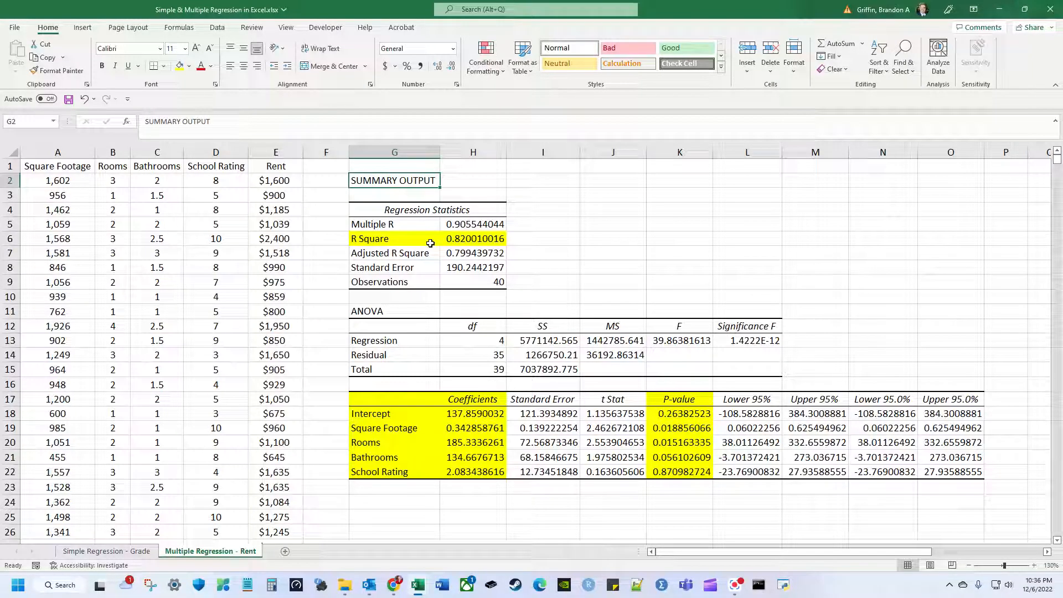
pyautogui.click(465, 235)
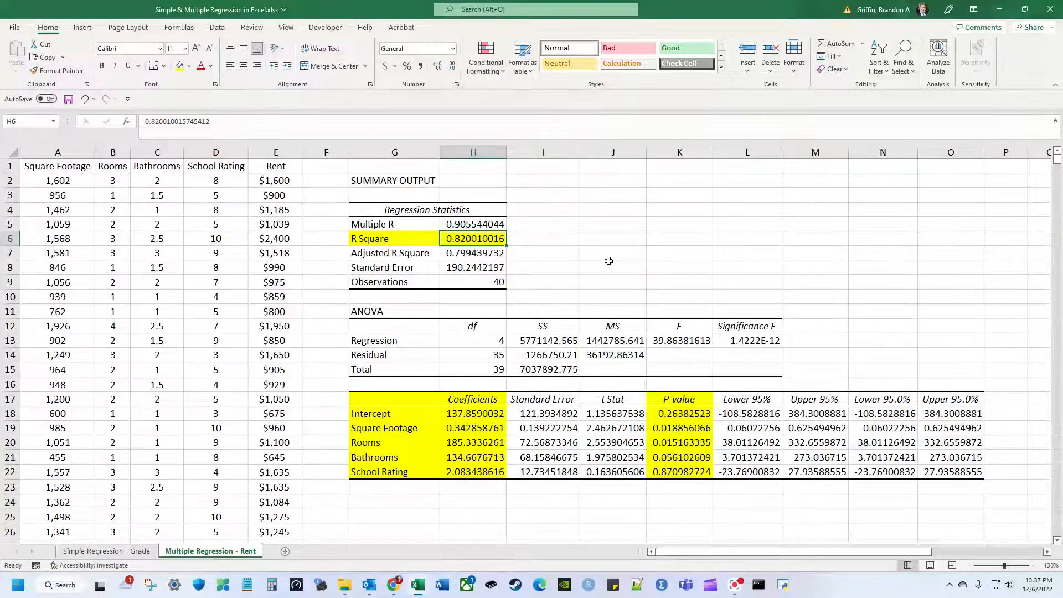
pyautogui.press('Down')
pyautogui.press('Down')
pyautogui.press('Down')
pyautogui.press('Down')
pyautogui.press('Down')
pyautogui.press('Down')
pyautogui.press('Down')
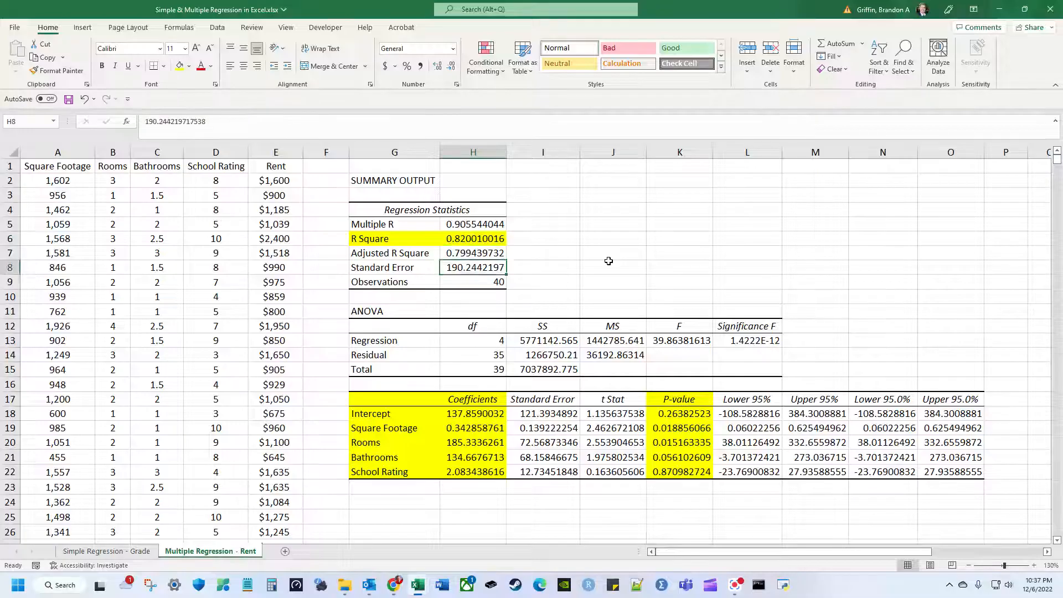
pyautogui.press('Down')
pyautogui.press('Down')
pyautogui.press('Down')
pyautogui.press('Down')
pyautogui.press('Down')
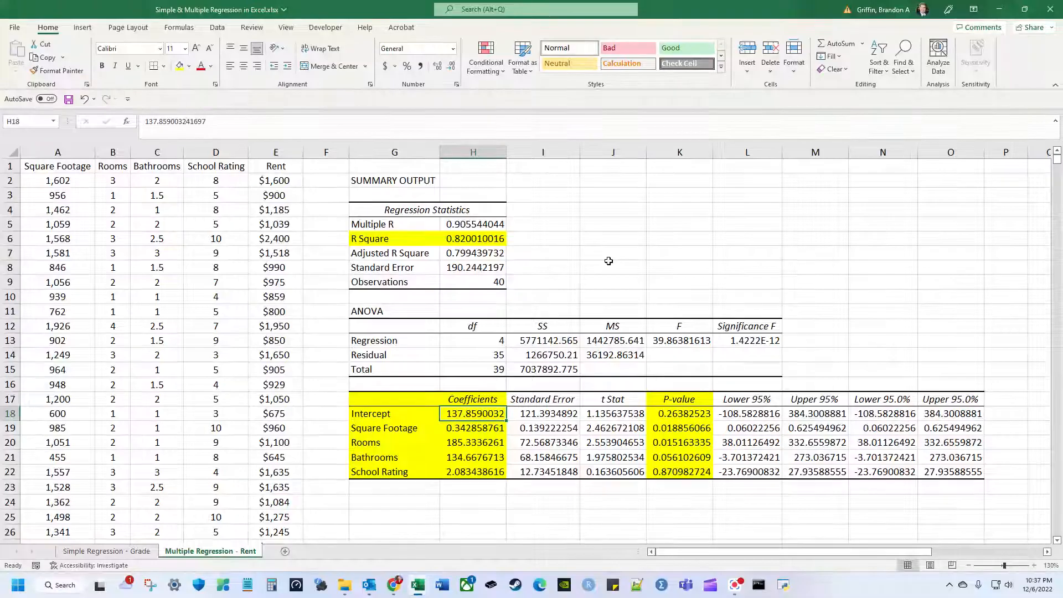
pyautogui.press('Down')
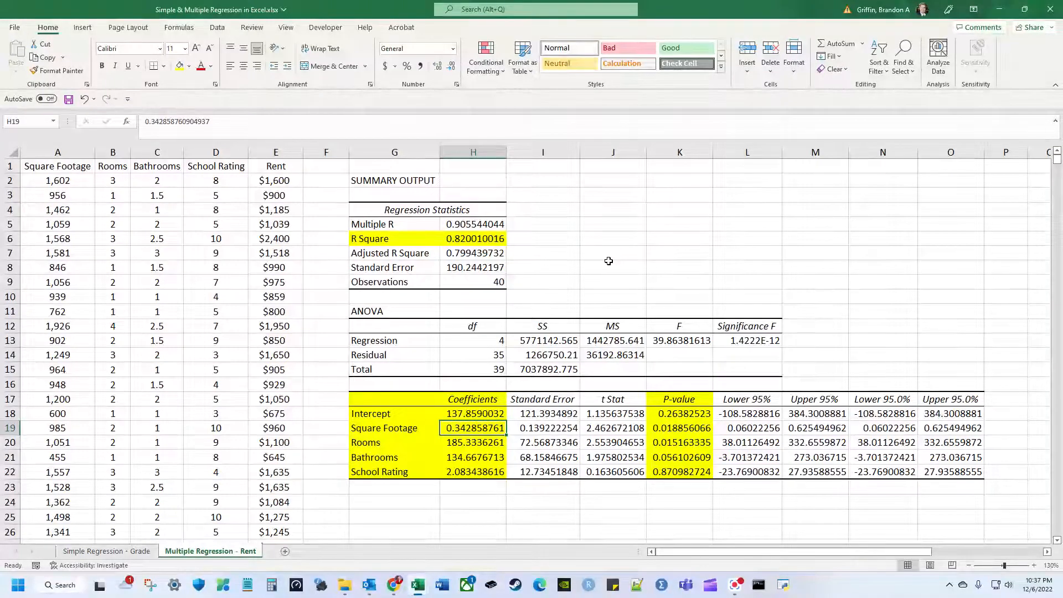
pyautogui.press('Down')
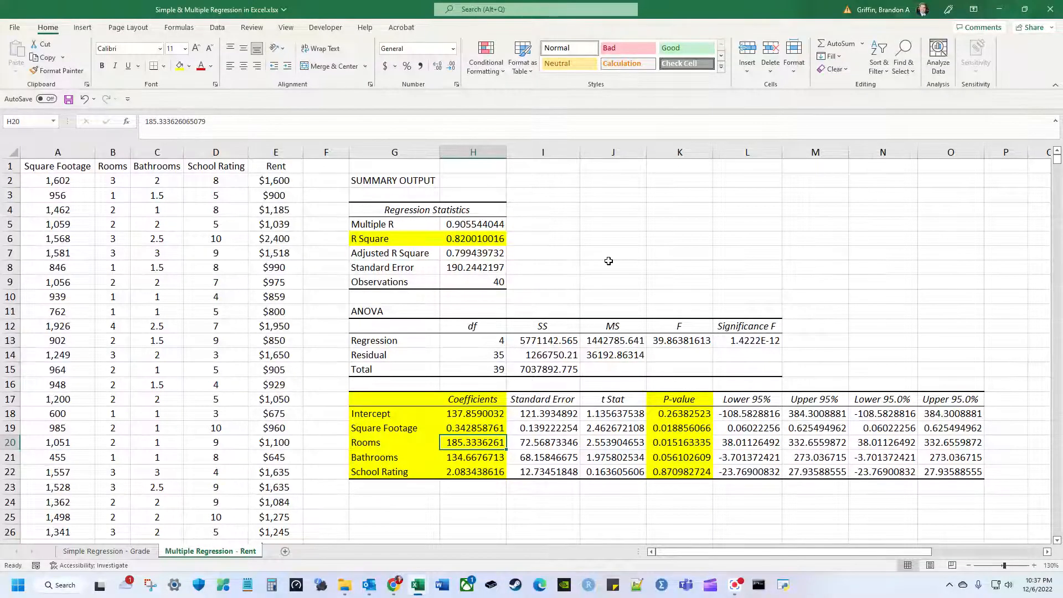
pyautogui.press('Down')
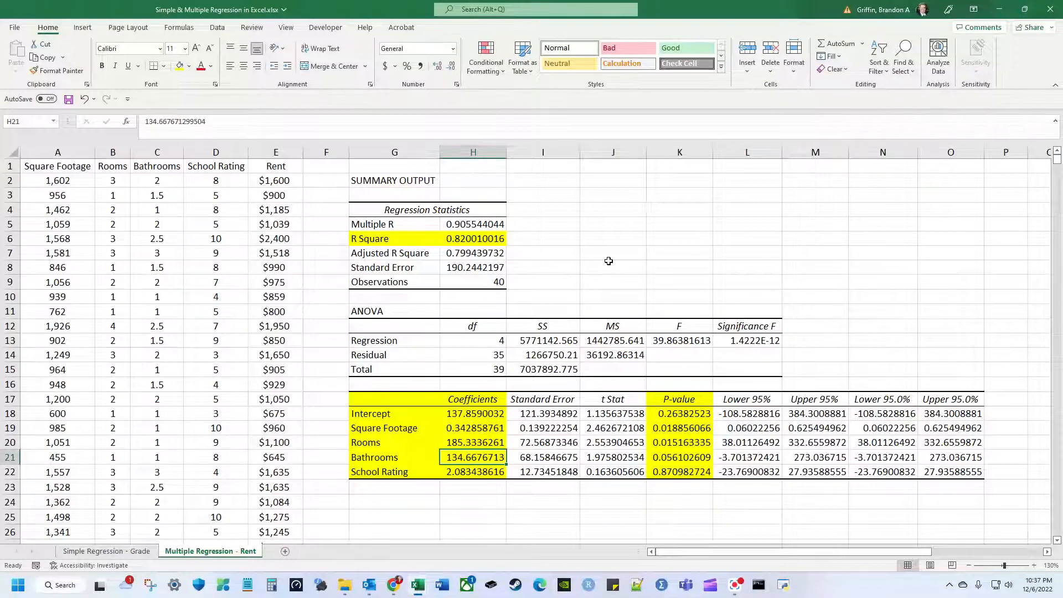
pyautogui.press('Left')
pyautogui.press('Left')
pyautogui.press('Left')
pyautogui.press('Left')
pyautogui.press('Up')
pyautogui.press('Up')
pyautogui.press('Up')
pyautogui.press('Up')
pyautogui.press('Up')
pyautogui.press('Up')
pyautogui.press('Up')
pyautogui.press('Up')
pyautogui.press('Up')
pyautogui.press('Up')
pyautogui.press('Up')
pyautogui.press('Up')
pyautogui.press('Right')
pyautogui.press('Right')
pyautogui.press('Right')
pyautogui.press('Right')
pyautogui.press('Down')
pyautogui.press('Down')
pyautogui.press('Down')
pyautogui.press('Down')
pyautogui.press('Down')
pyautogui.press('Down')
pyautogui.press('Down')
pyautogui.press('Down')
pyautogui.press('Down')
pyautogui.press('Down')
pyautogui.press('Down')
pyautogui.press('Down')
pyautogui.press('Down')
pyautogui.press('Down')
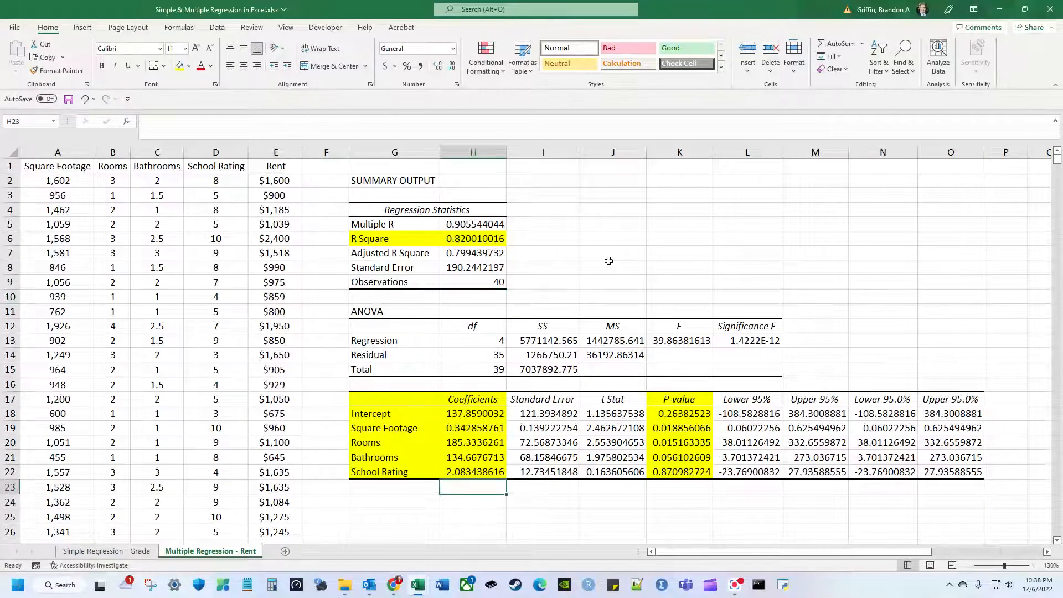
pyautogui.press('Up')
pyautogui.press('Up')
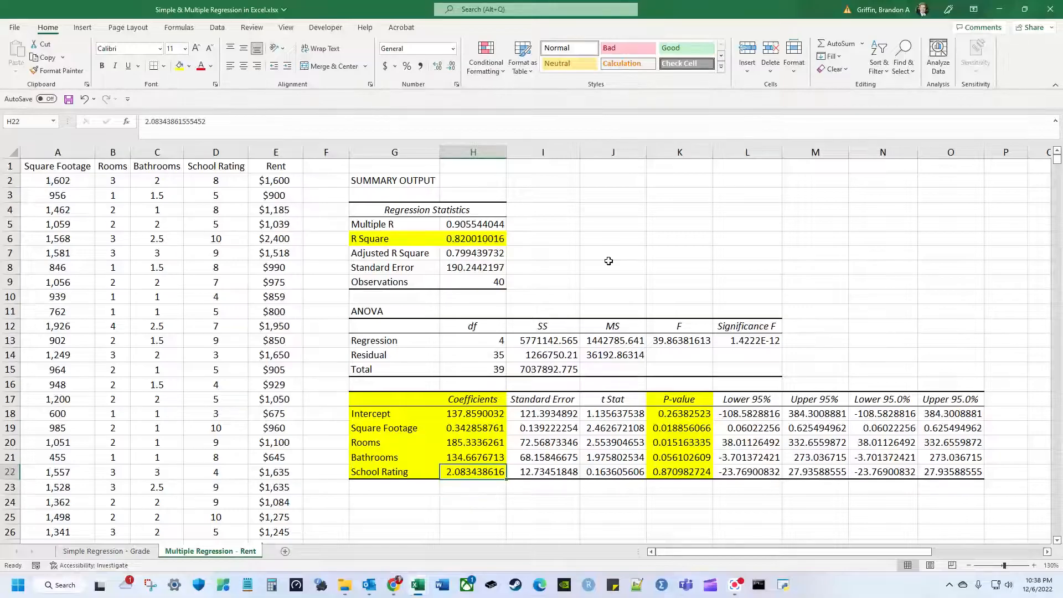
pyautogui.press('Down')
pyautogui.press('Left')
pyautogui.press('Left')
pyautogui.press('Left')
pyautogui.press('Left')
pyautogui.press('Left')
pyautogui.press('Right')
pyautogui.press('Right')
pyautogui.press('Right')
pyautogui.press('Right')
pyautogui.press('Right')
pyautogui.press('Up')
pyautogui.press('Up')
pyautogui.press('Up')
pyautogui.press('Up')
pyautogui.press('Right')
pyautogui.press('Right')
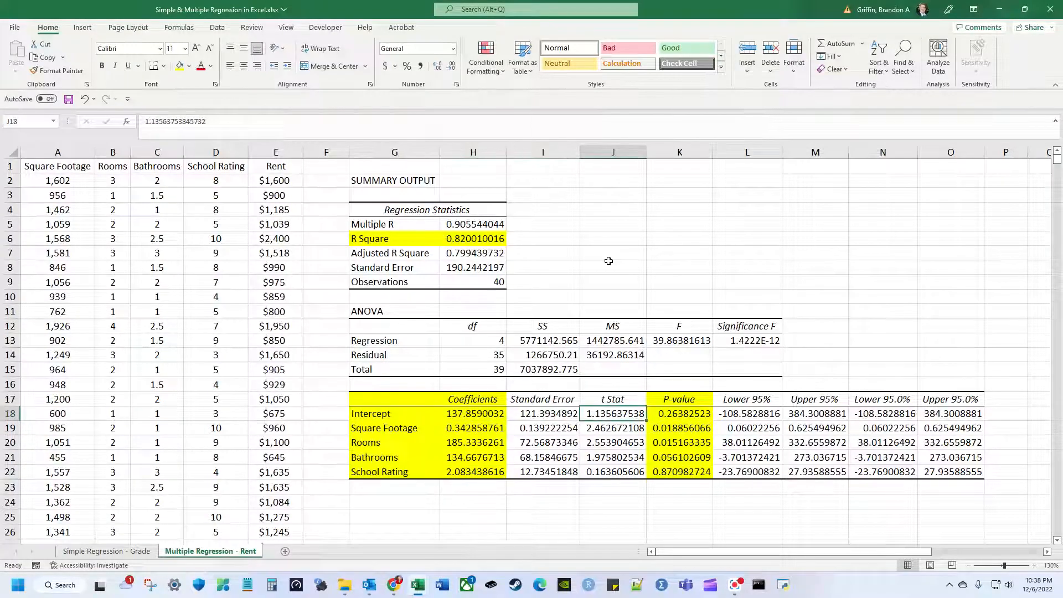
pyautogui.press('Right')
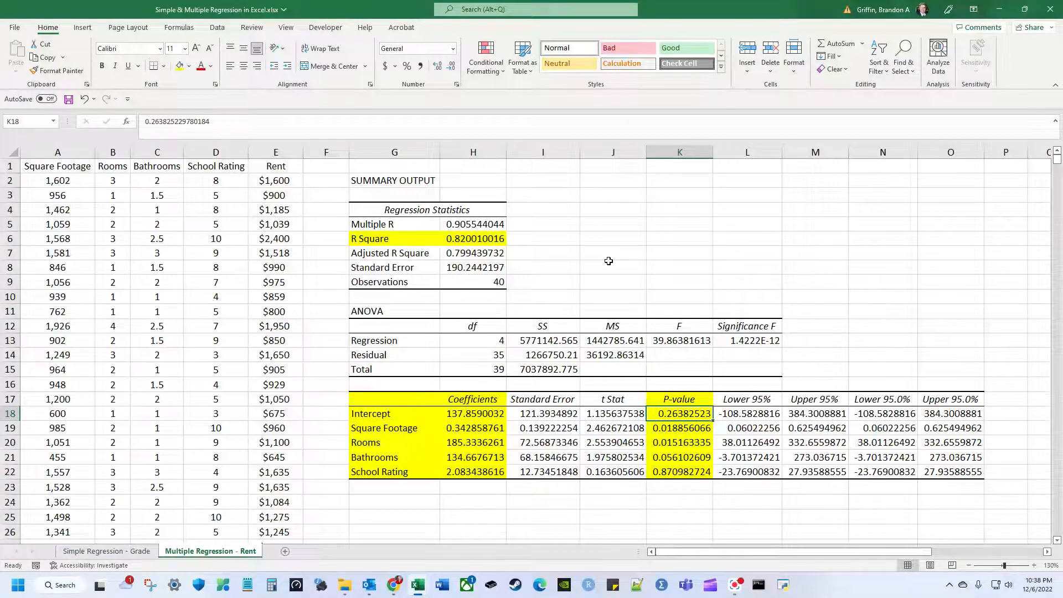
pyautogui.press('Down')
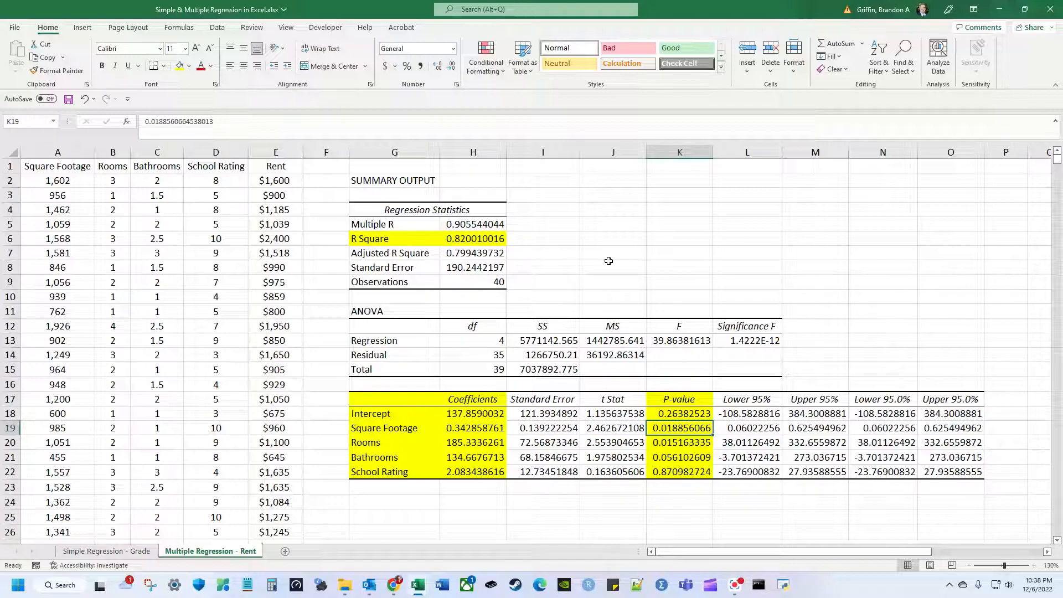
pyautogui.press('Down')
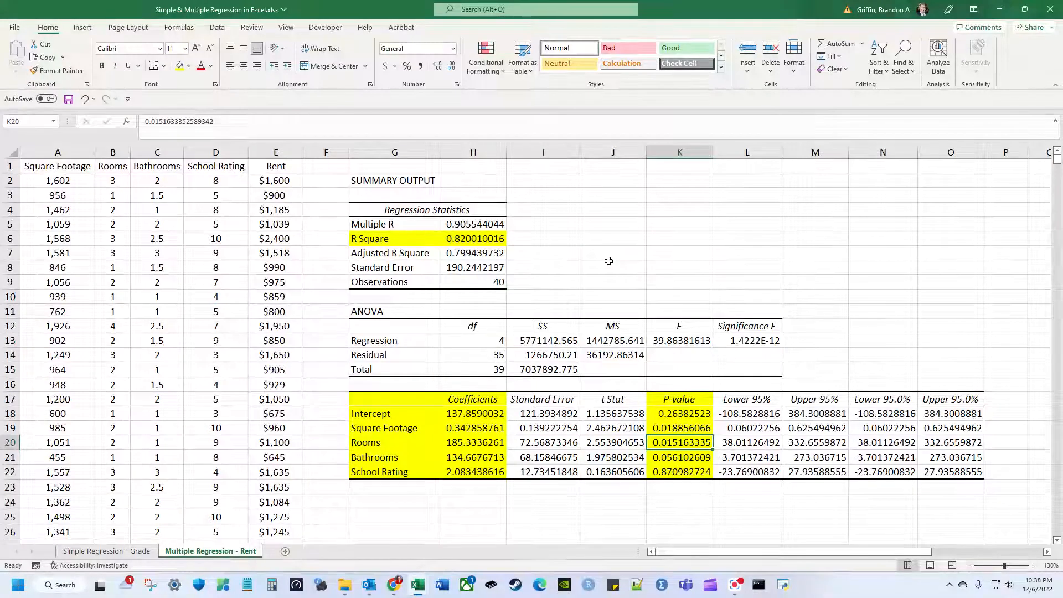
pyautogui.press('Down')
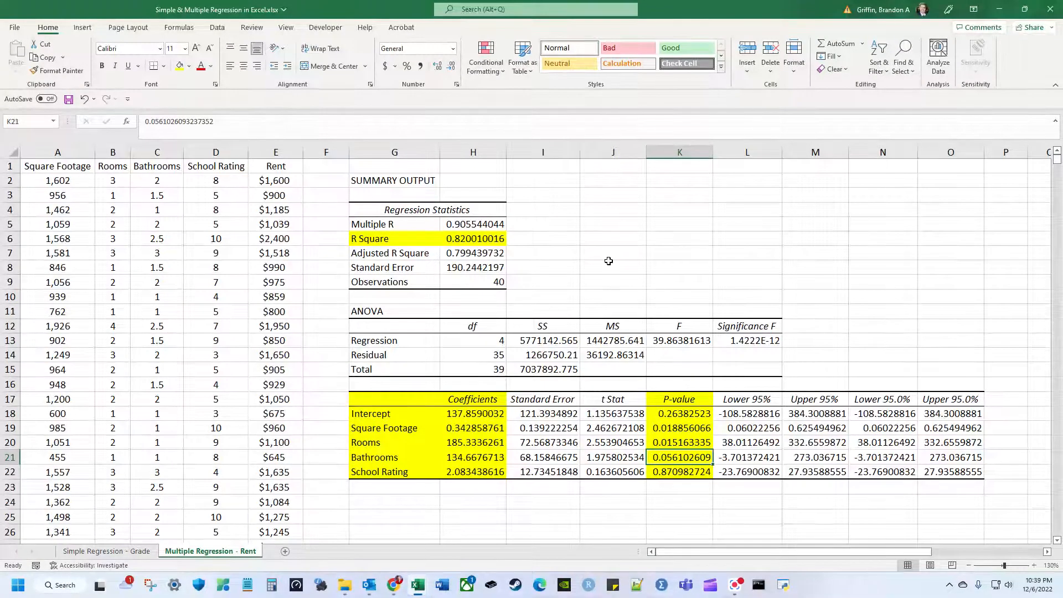
pyautogui.press('Down')
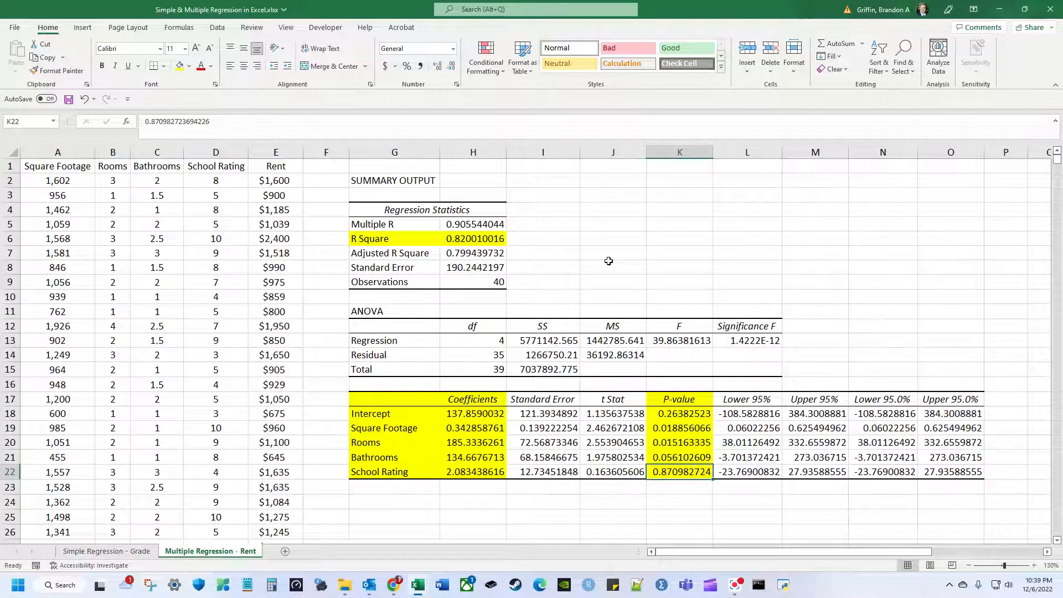
pyautogui.press('Left')
pyautogui.press('Left')
pyautogui.press('Left')
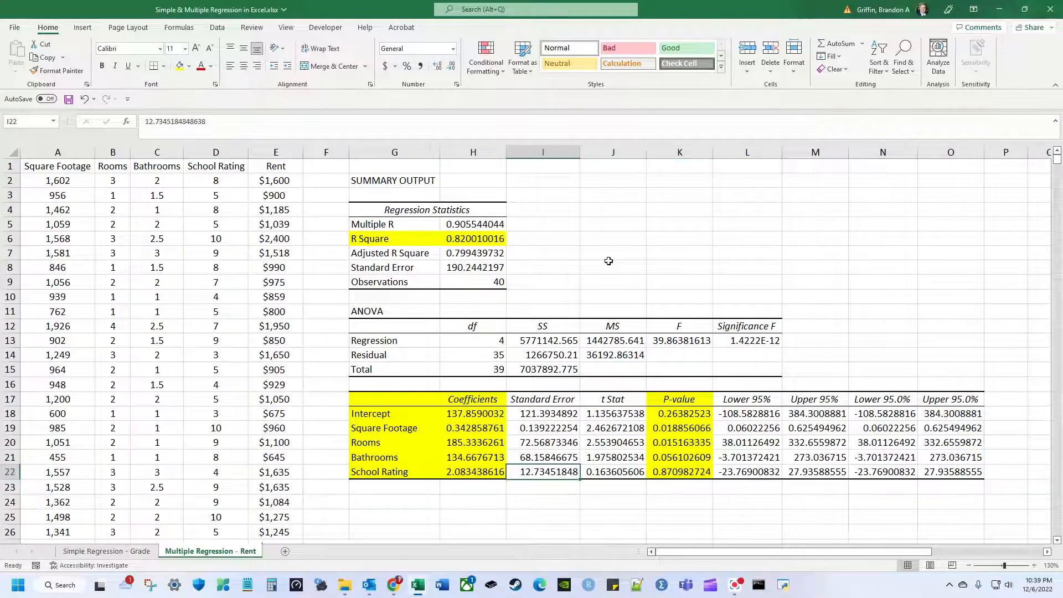
pyautogui.press('Left')
pyautogui.press('Right')
pyautogui.press('Right')
pyautogui.press('Right')
pyautogui.press('Right')
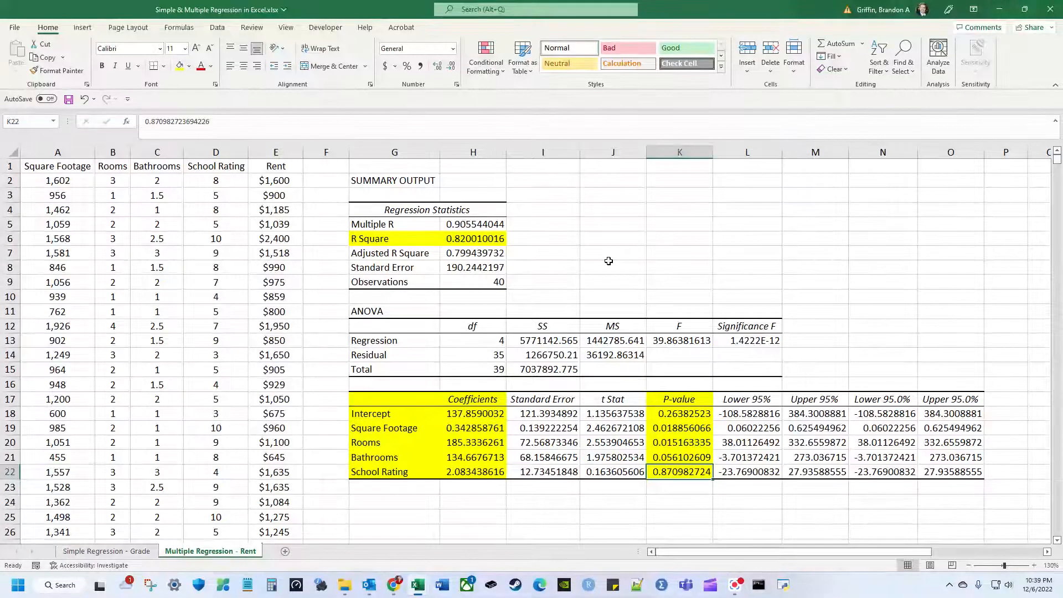
pyautogui.press('Left')
pyautogui.press('Left')
pyautogui.press('Left')
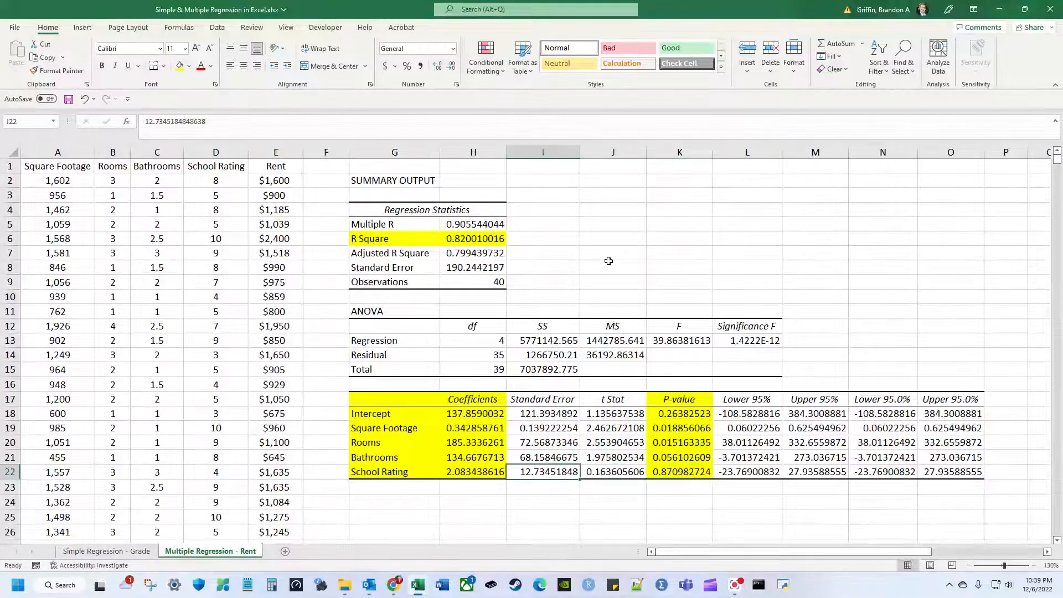
pyautogui.press('Left')
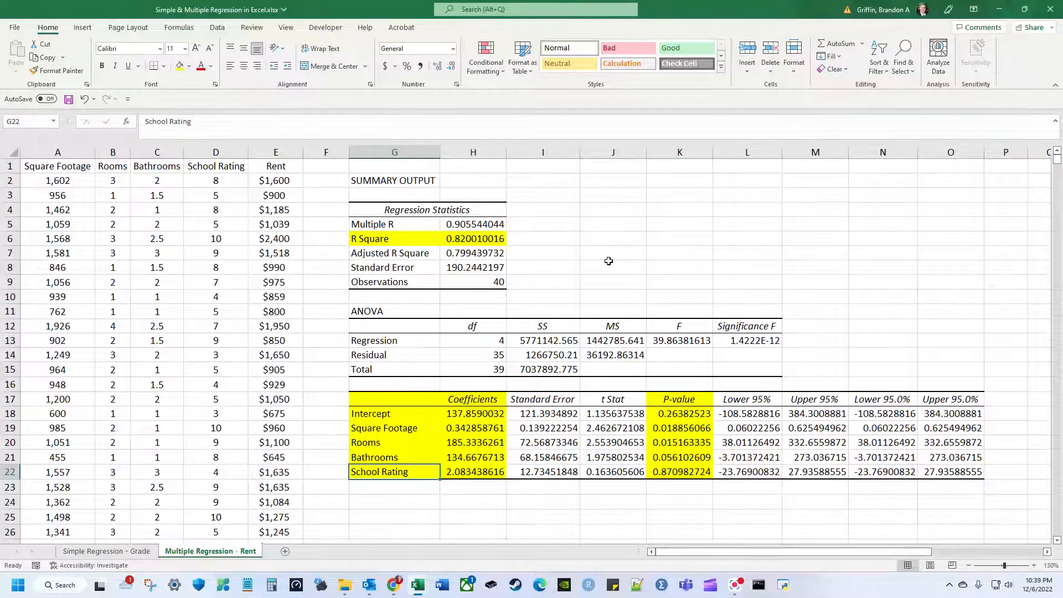
pyautogui.press('Right')
pyautogui.press('Right')
pyautogui.press('Right')
pyautogui.press('Right')
pyautogui.press('Up')
pyautogui.press('Up')
pyautogui.press('Up')
pyautogui.hotkey('shift', 'Down')
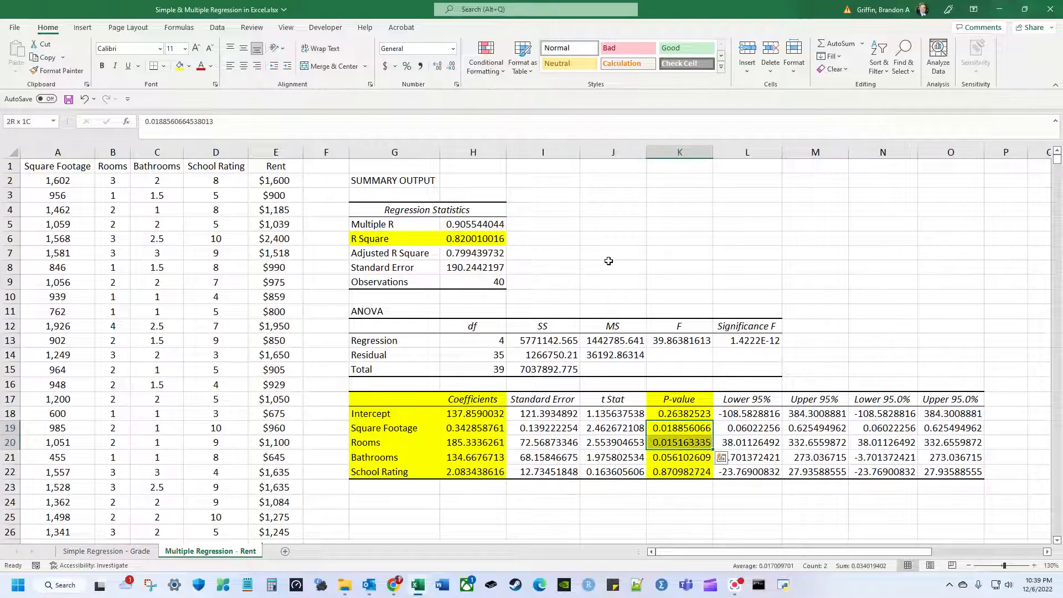
pyautogui.hotkey('shift', 'Down')
pyautogui.hotkey('shift', 'Left')
pyautogui.hotkey('shift', 'Left')
pyautogui.hotkey('shift', 'Left')
pyautogui.hotkey('shift', 'Left')
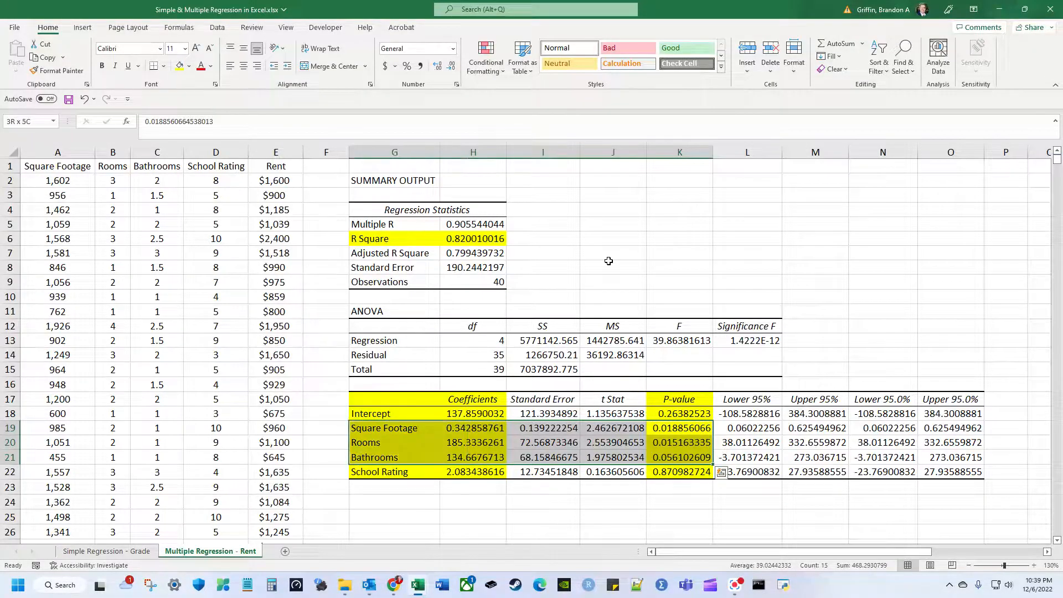
pyautogui.press('Left')
pyautogui.press('Left')
pyautogui.press('Left')
pyautogui.press('Left')
pyautogui.press('Left')
pyautogui.press('Left')
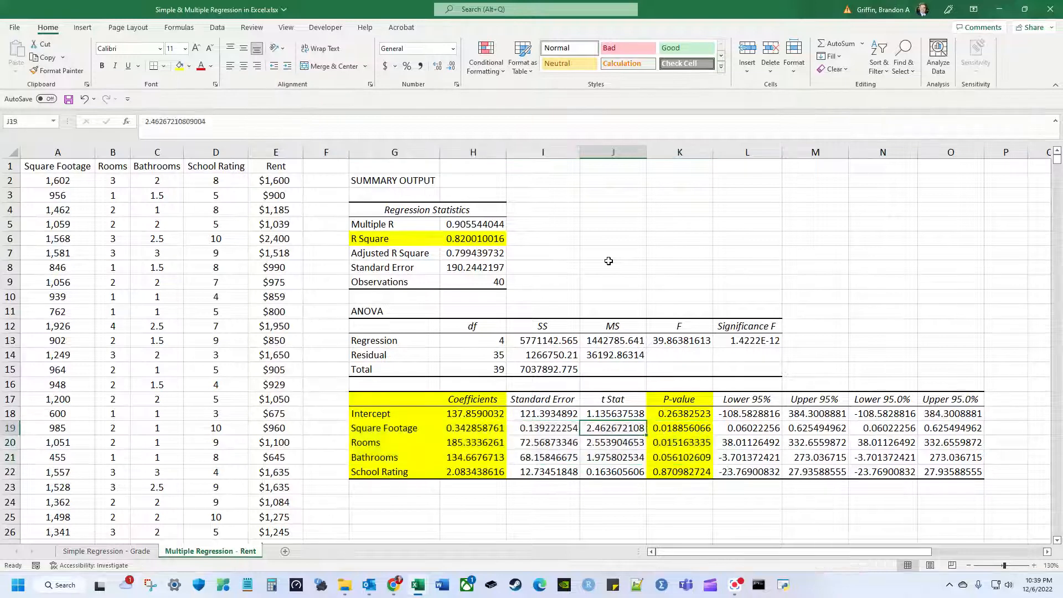
pyautogui.press('Up')
pyautogui.press('Up')
pyautogui.press('Up')
pyautogui.press('Up')
pyautogui.press('Up')
pyautogui.press('Up')
pyautogui.press('Up')
pyautogui.press('Up')
pyautogui.press('Up')
pyautogui.press('Up')
pyautogui.press('Up')
pyautogui.press('Up')
pyautogui.press('Up')
pyautogui.press('Up')
pyautogui.press('Up')
pyautogui.press('Up')
pyautogui.press('Up')
pyautogui.press('Up')
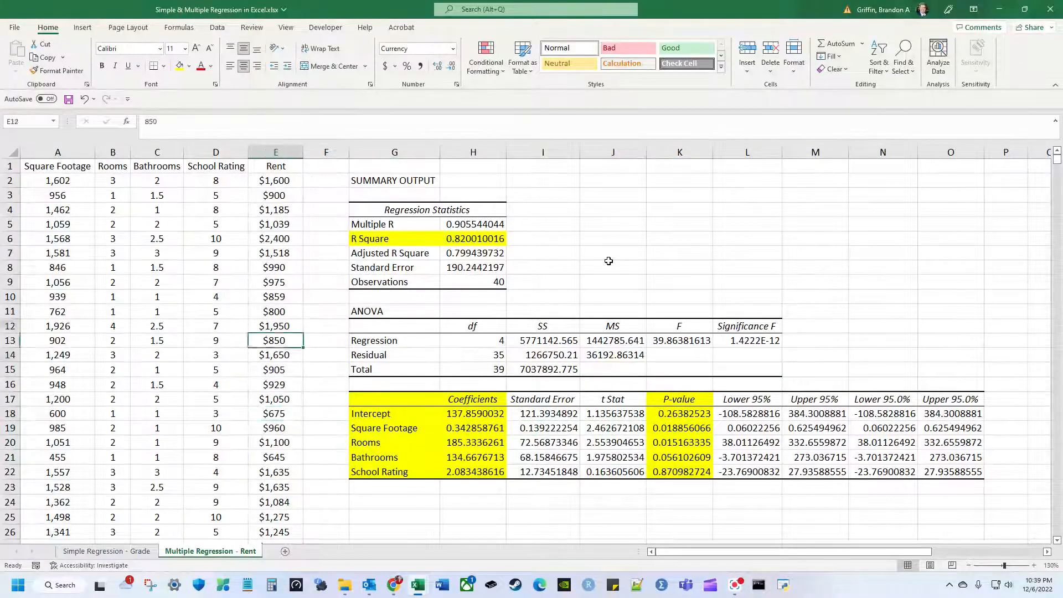
pyautogui.press('Right')
pyautogui.press('Right')
pyautogui.press('Right')
pyautogui.press('Right')
pyautogui.press('Down')
pyautogui.press('Down')
pyautogui.press('Down')
pyautogui.press('Down')
pyautogui.press('Down')
pyautogui.press('Down')
pyautogui.press('Down')
pyautogui.press('Down')
pyautogui.press('Down')
pyautogui.press('Down')
pyautogui.press('Down')
pyautogui.press('Down')
pyautogui.press('Down')
pyautogui.press('Down')
pyautogui.press('Down')
pyautogui.press('Down')
pyautogui.press('Down')
pyautogui.press('Down')
pyautogui.press('Down')
pyautogui.press('Down')
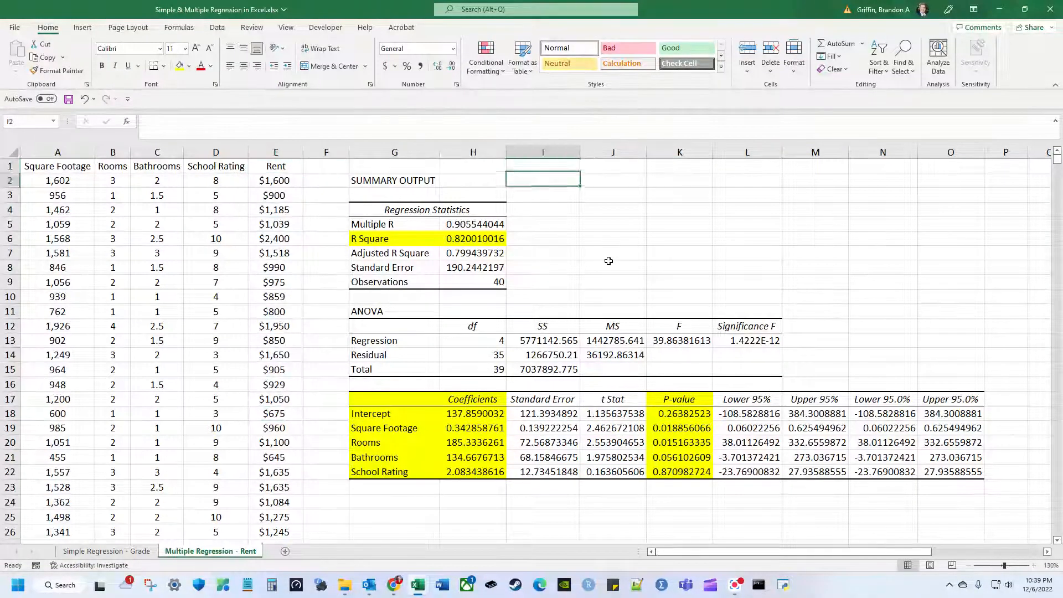
pyautogui.press('Left')
pyautogui.press('Left')
pyautogui.press('Up')
pyautogui.press('Up')
pyautogui.press('Up')
pyautogui.press('Up')
pyautogui.press('Up')
pyautogui.press('Up')
pyautogui.press('Up')
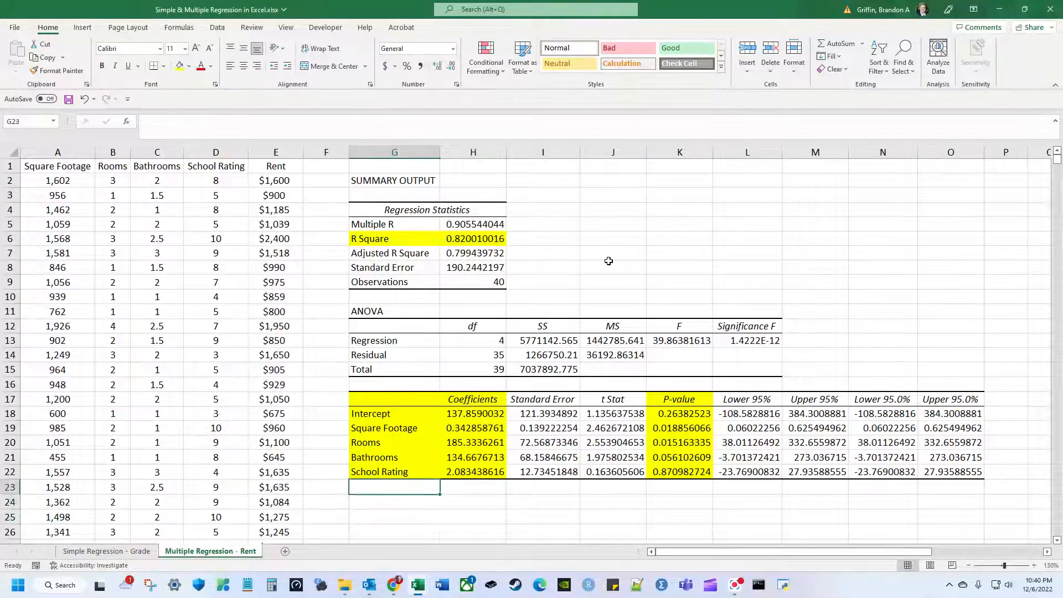
pyautogui.press('Right')
pyautogui.press('Down')
pyautogui.press('Left')
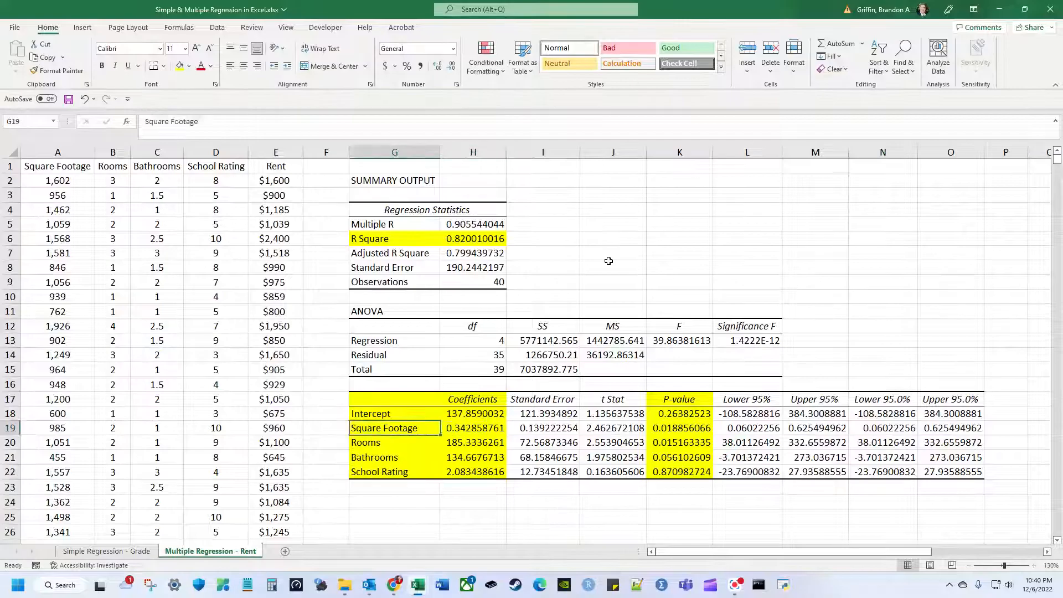
pyautogui.hotkey('shift', 'Down')
pyautogui.hotkey('shift', 'Down')
pyautogui.hotkey('shift', 'Down')
pyautogui.hotkey('shift', 'Right')
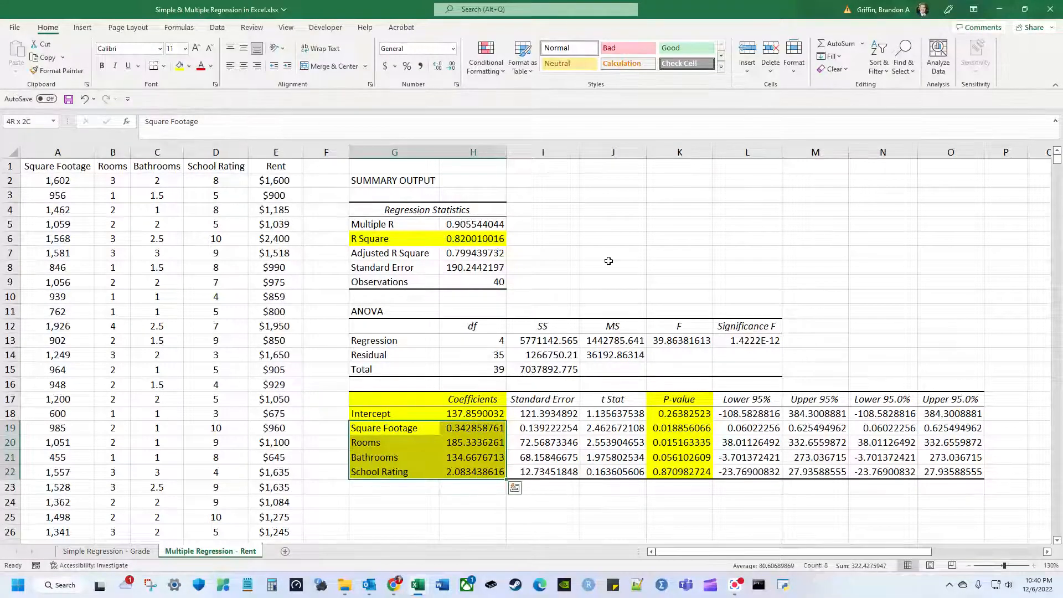
pyautogui.press('Down')
pyautogui.press('Down')
pyautogui.press('Down')
pyautogui.press('Down')
pyautogui.press('Down')
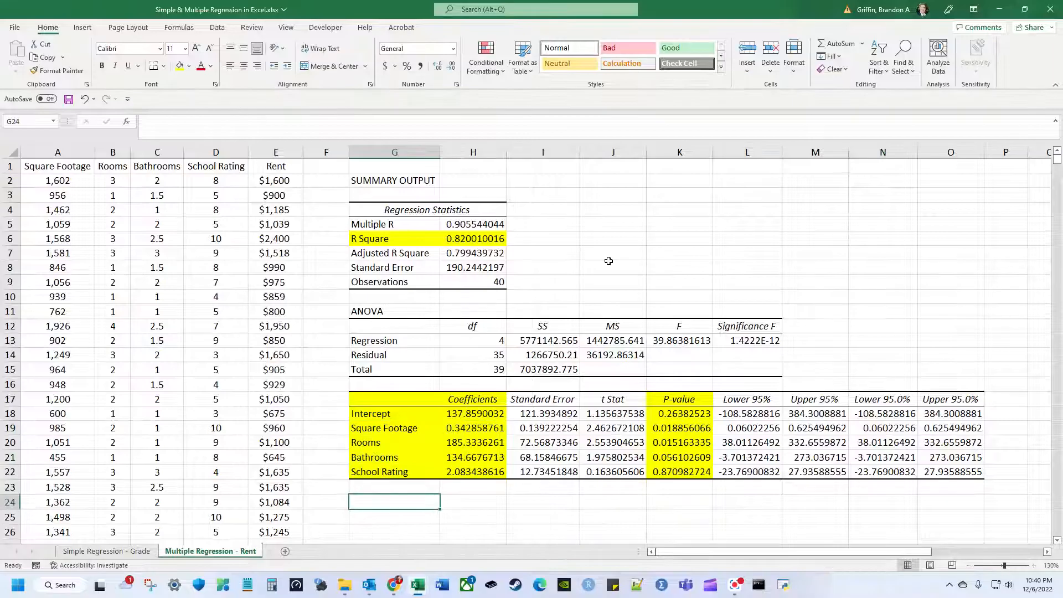
# Enter Sq ft 1200, Rooms 3 and Bathrooms 1.5 in G24:H26.
pyautogui.write('Sq ft')
pyautogui.press('Tab')
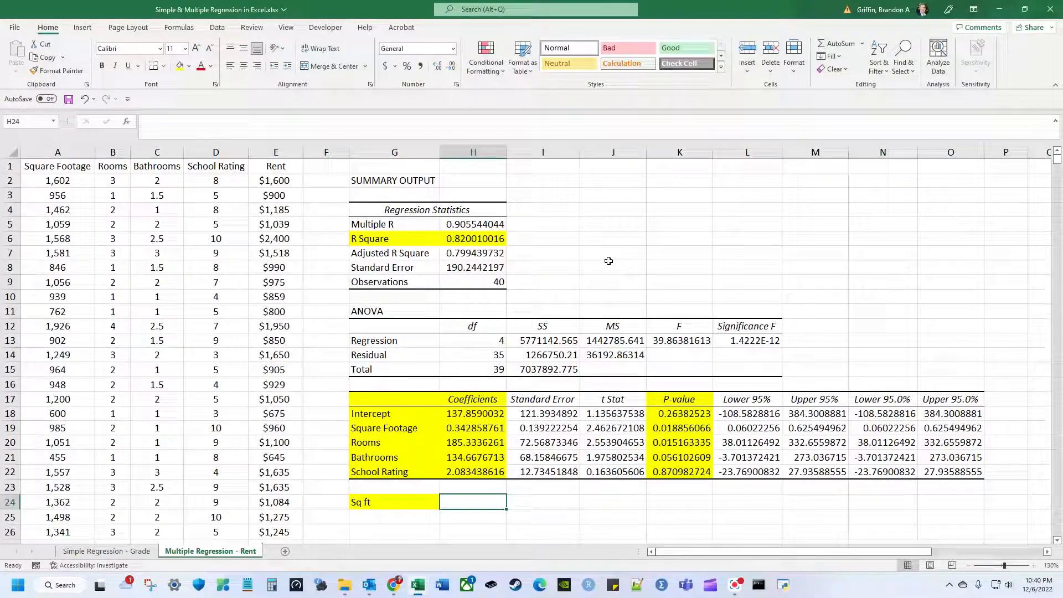
pyautogui.write('1200')
pyautogui.press('Return')
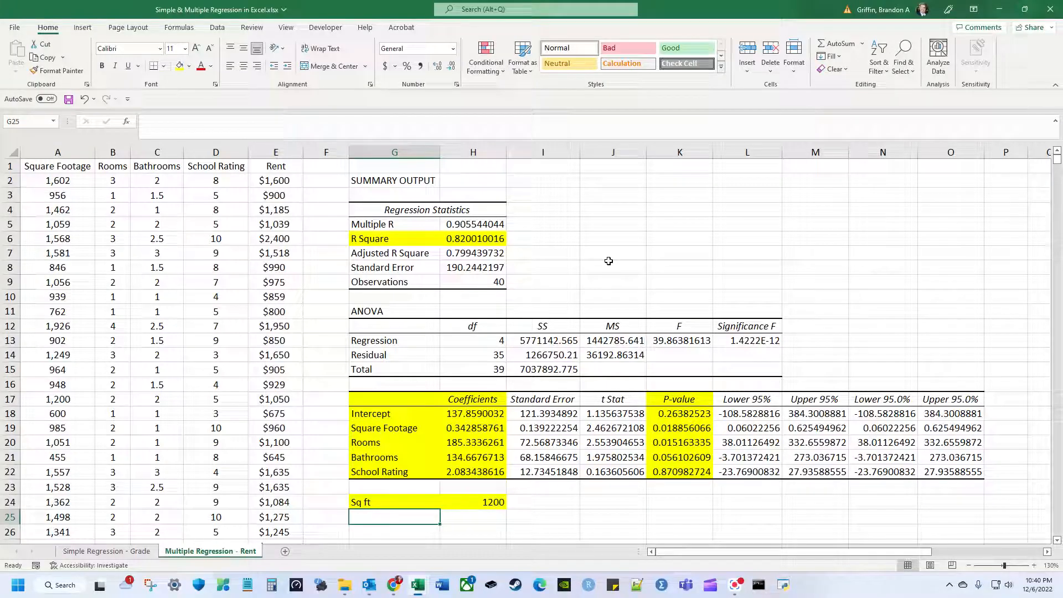
pyautogui.write('Rooms')
pyautogui.press('Tab')
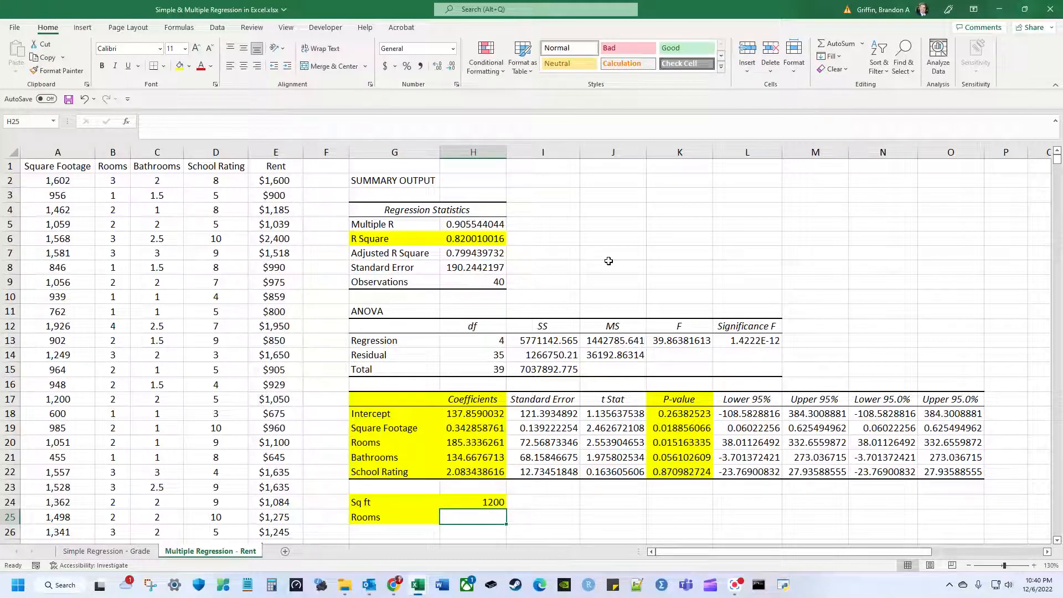
pyautogui.write('3')
pyautogui.press('Return')
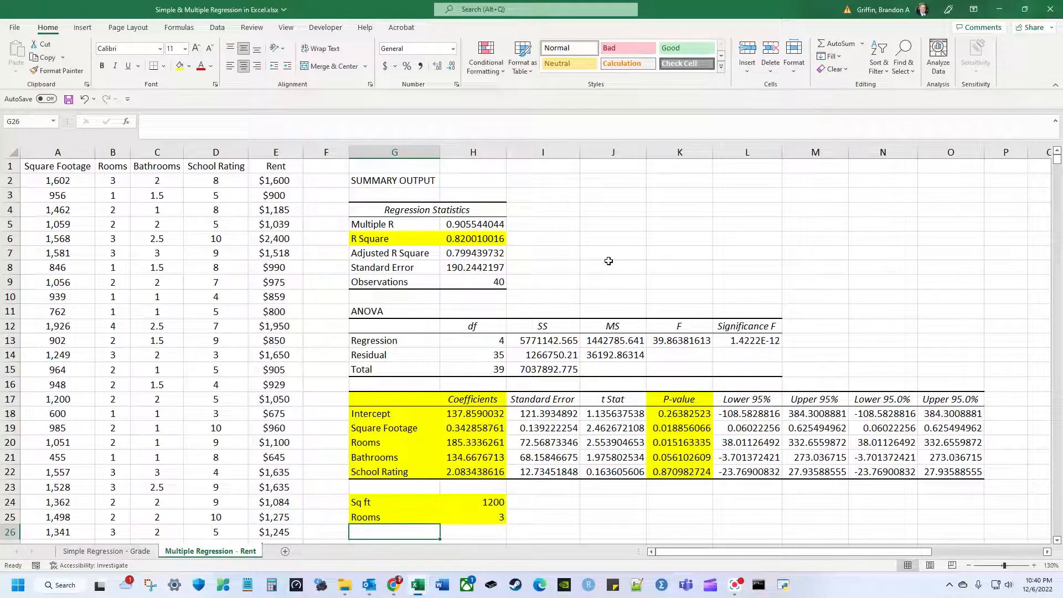
pyautogui.write('Bathrooms')
pyautogui.press('Tab')
pyautogui.write('1.5')
pyautogui.press('Return')
# Type a School Rating label in G27, then clear it again.
pyautogui.write('School Rating')
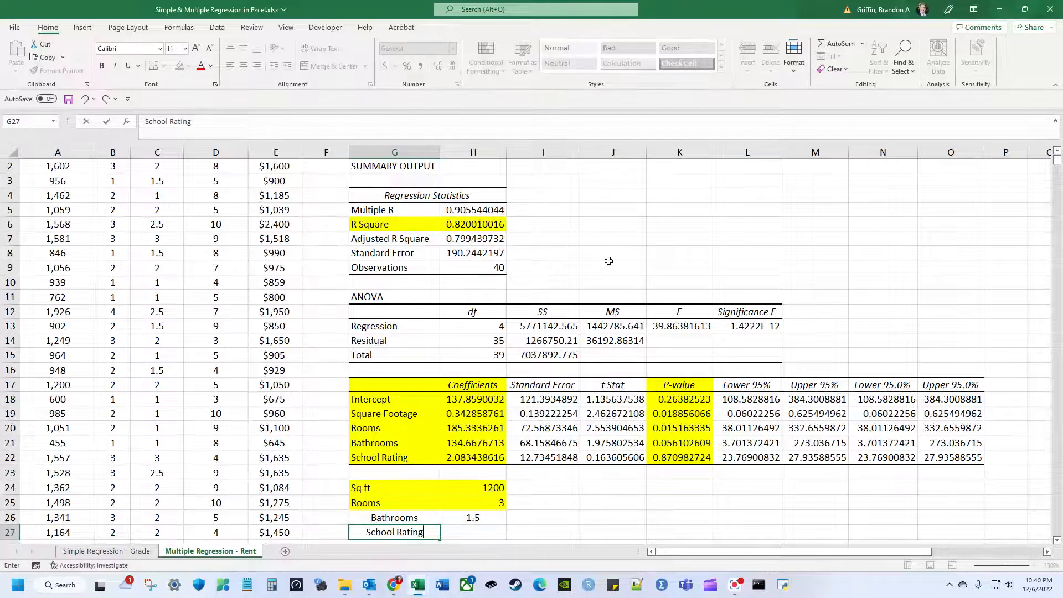
pyautogui.press('Tab')
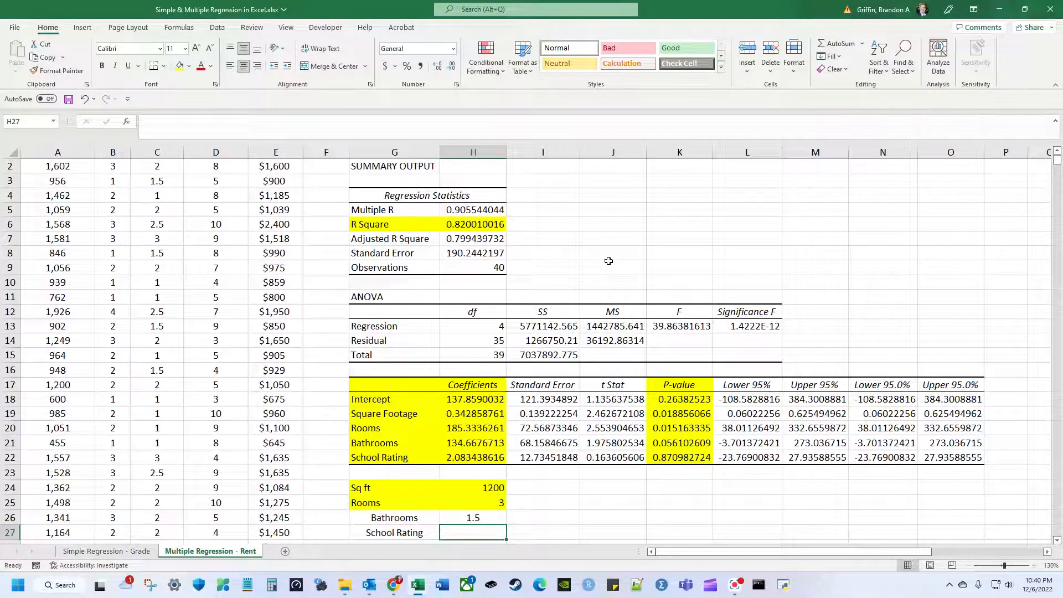
pyautogui.scroll(1, 266, 298)
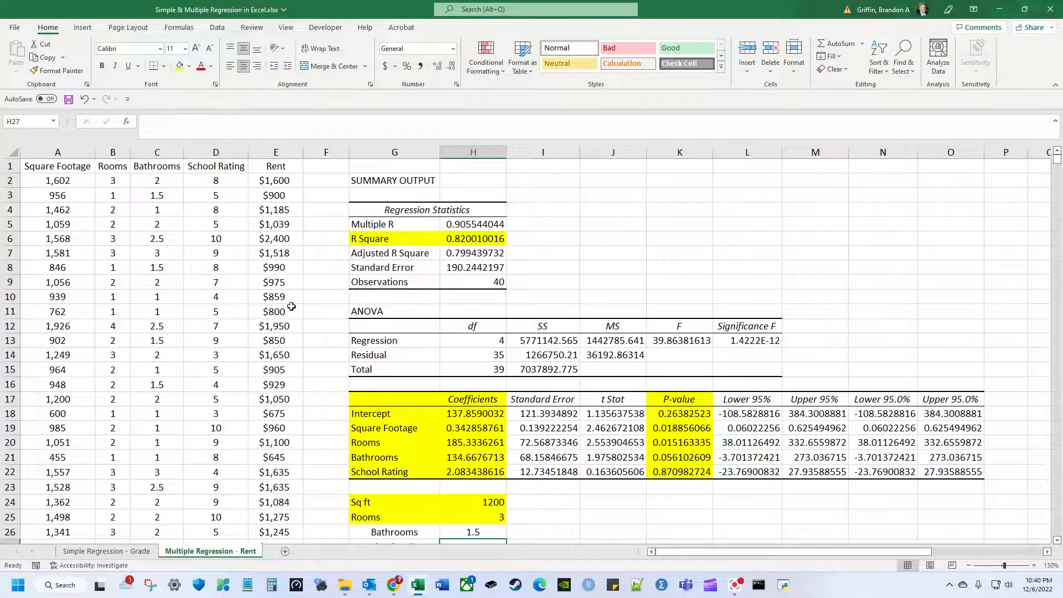
pyautogui.scroll(-1, 291, 306)
pyautogui.press('Left')
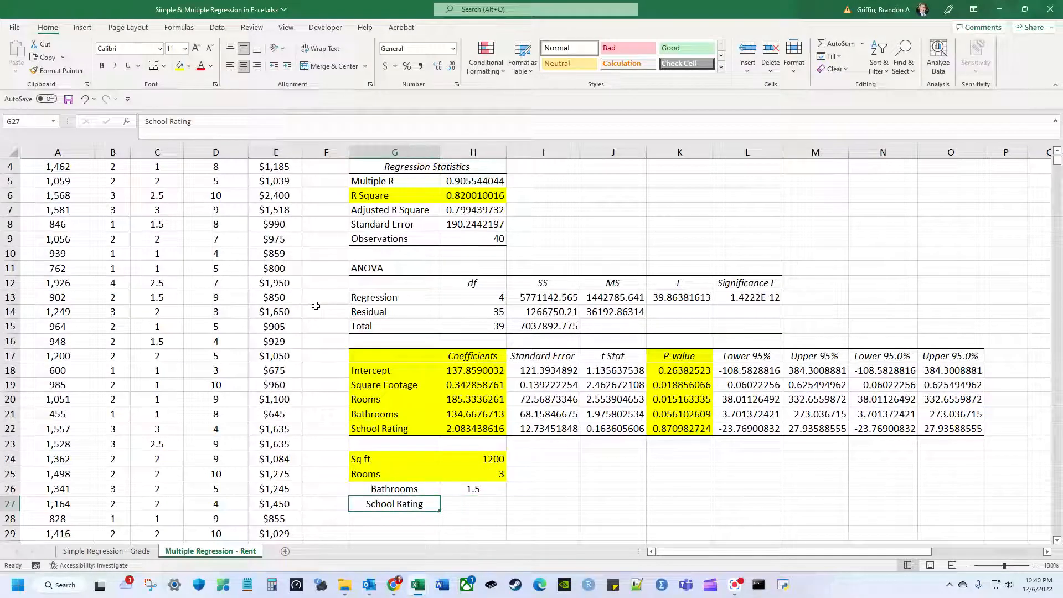
pyautogui.press('BackSpace')
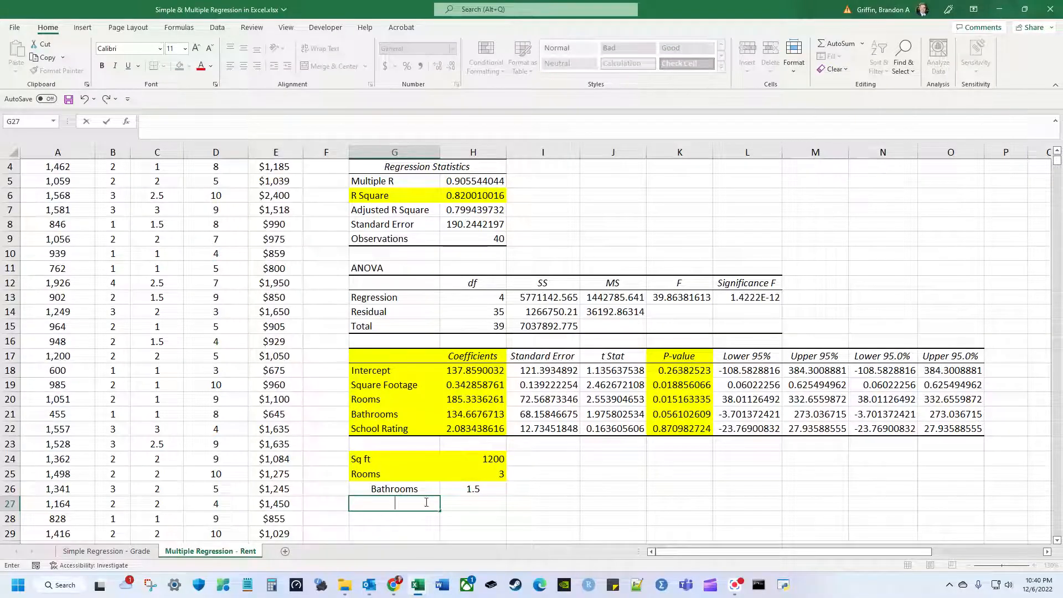
# Center the input labels and values and fill the Bathrooms row yellow.
pyautogui.click(481, 515)
pyautogui.moveTo(390, 489); pyautogui.dragTo(468, 459)
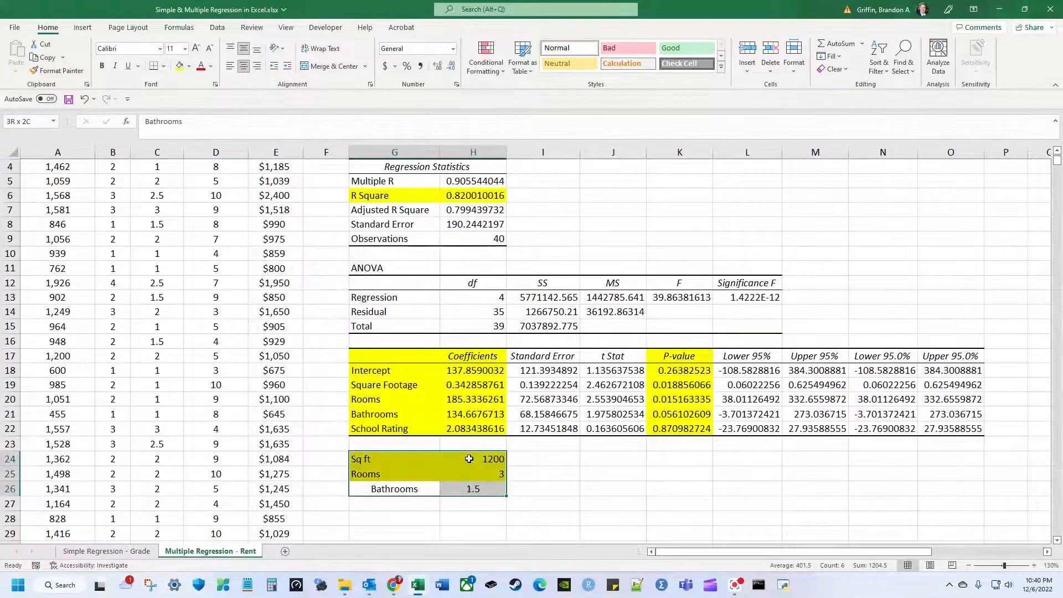
pyautogui.click(242, 68)
pyautogui.click(242, 68)
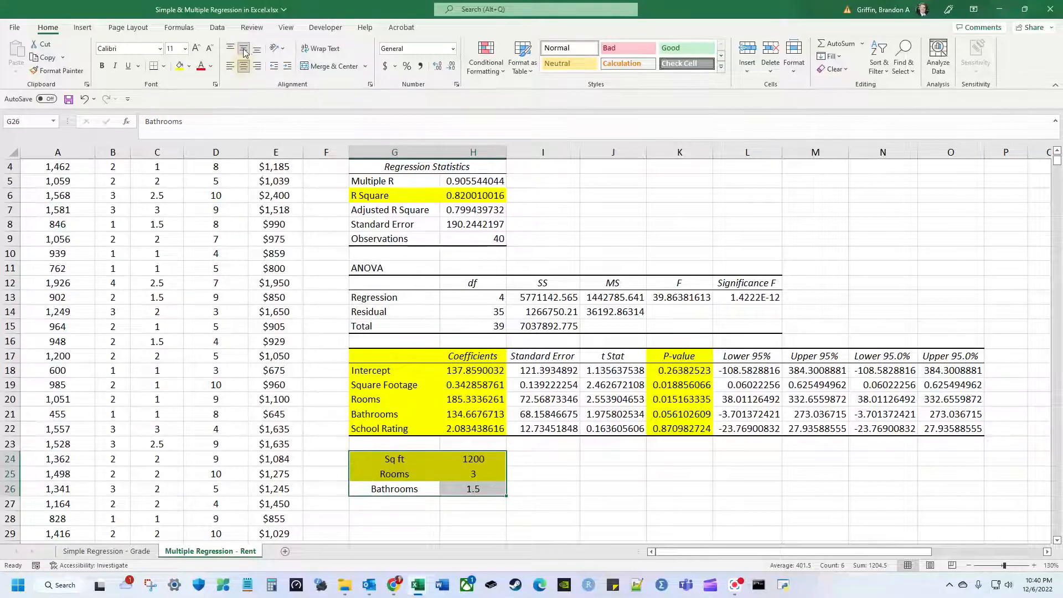
pyautogui.click(179, 65)
# Type the label 'Estimated Rent' in G27 below the inputs.
pyautogui.click(434, 472)
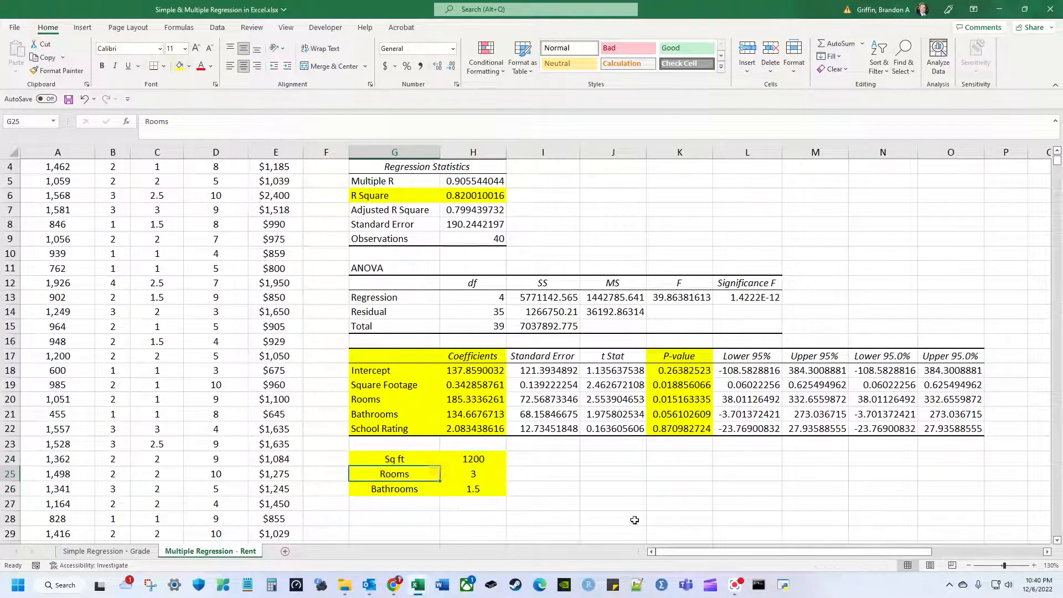
pyautogui.press('Right')
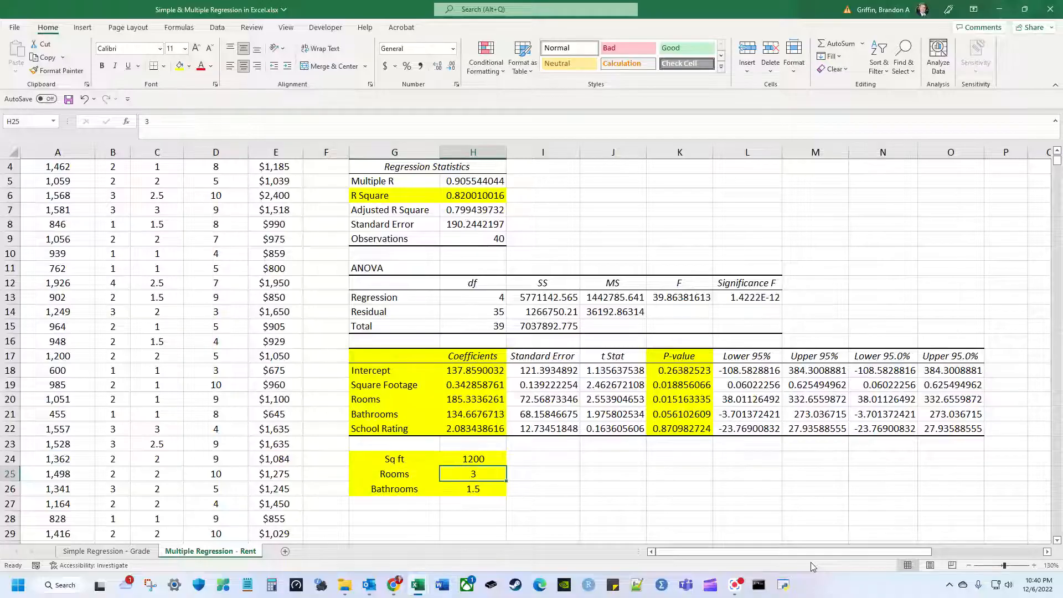
pyautogui.press('Down')
pyautogui.press('Left')
pyautogui.press('Down')
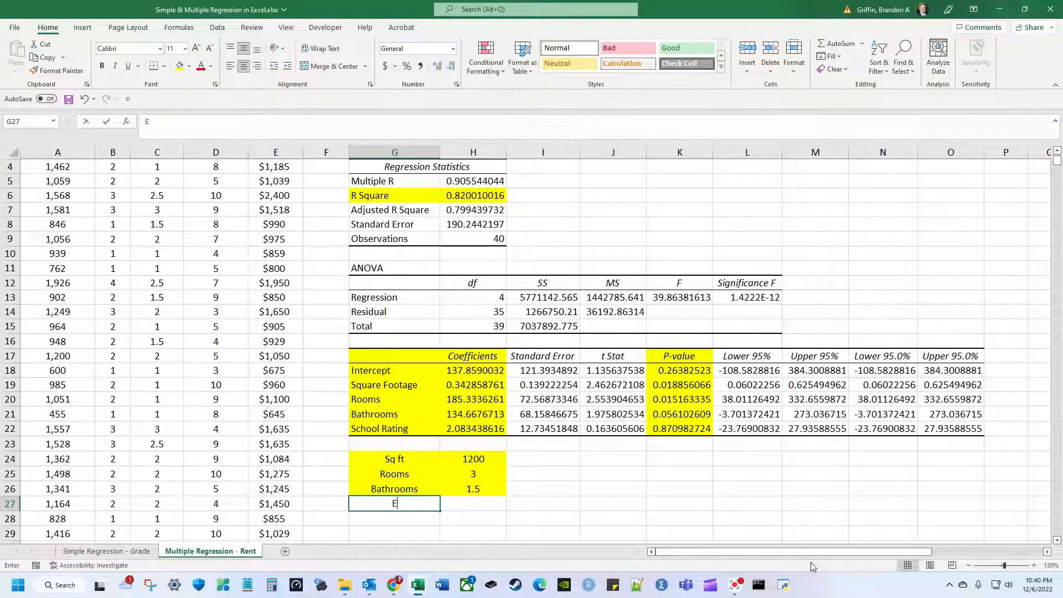
pyautogui.write('Estimated Rent')
pyautogui.press('Return')
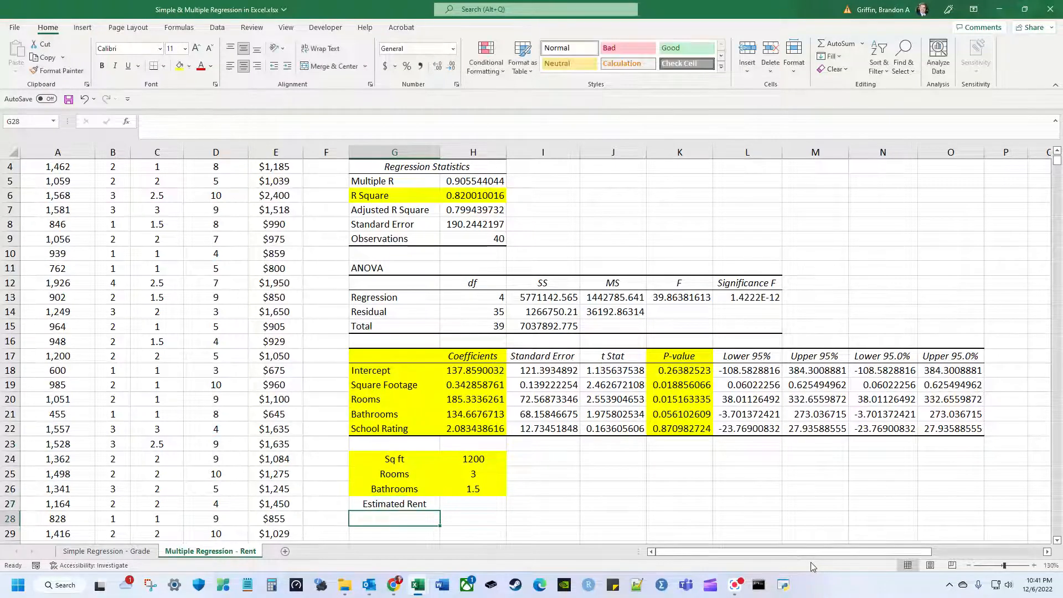
# Start a formula in H27 referencing the Intercept coefficient in H18.
pyautogui.press('Up')
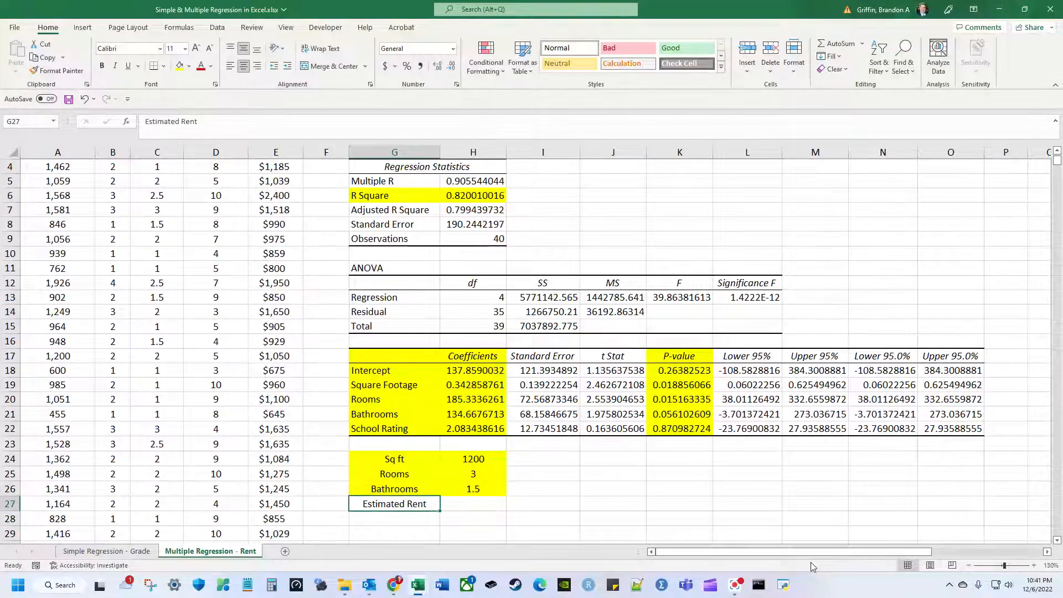
pyautogui.press('Right')
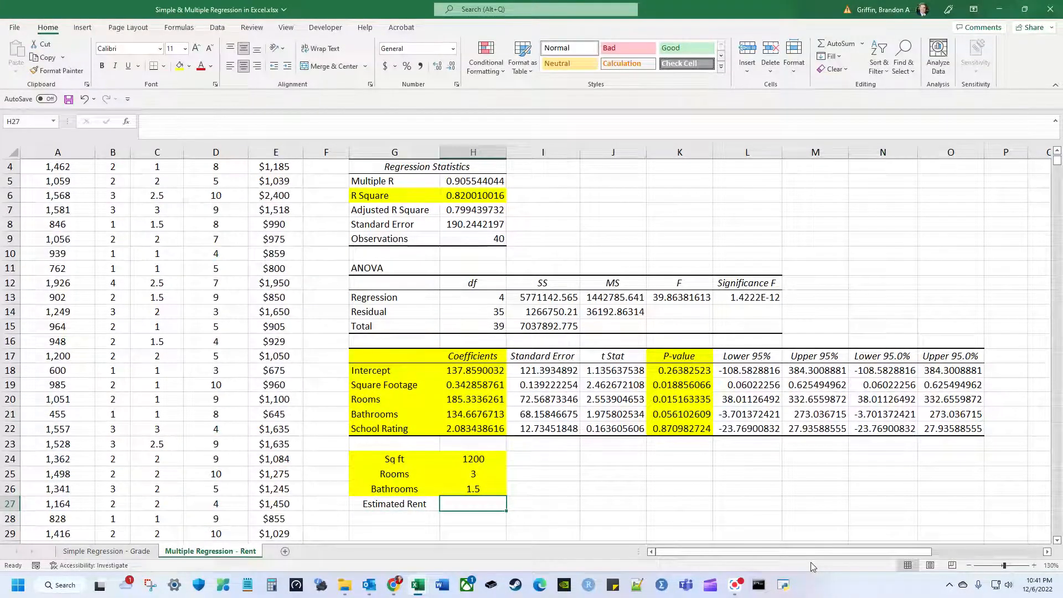
pyautogui.write('=')
pyautogui.press('Up')
pyautogui.press('Up')
pyautogui.press('Up')
pyautogui.press('Up')
pyautogui.press('Up')
pyautogui.press('Up')
pyautogui.press('Up')
pyautogui.press('Up')
pyautogui.press('Up')
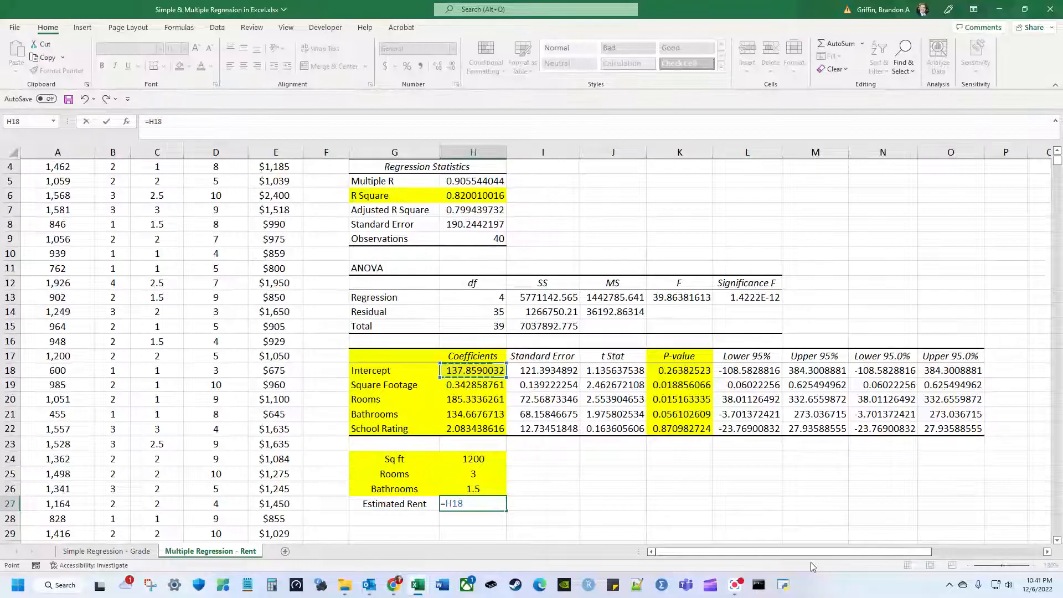
pyautogui.press('Return')
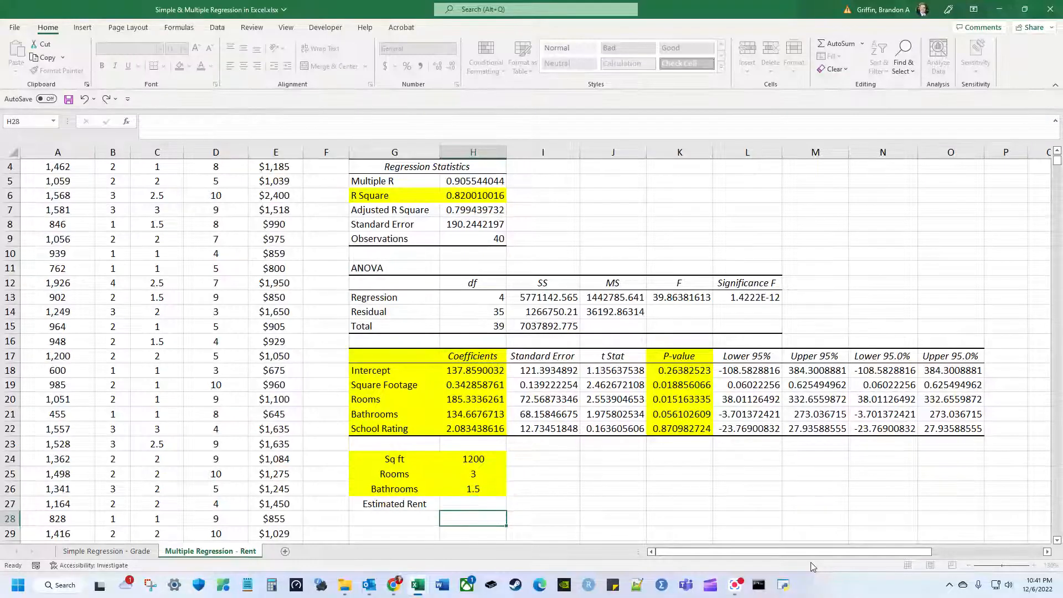
# Copy Y = mX + b from the Simple Regression - Grade sheet into J25 on the Rent sheet.
pyautogui.click(86, 551)
pyautogui.click(279, 195)
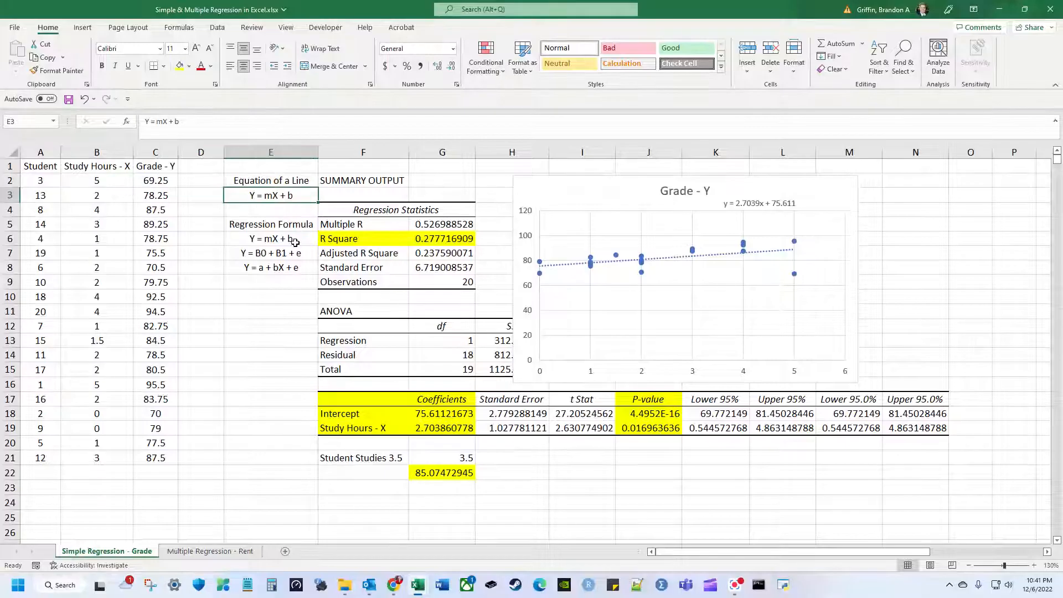
pyautogui.hotkey('ctrl', 'c')
pyautogui.click(210, 551)
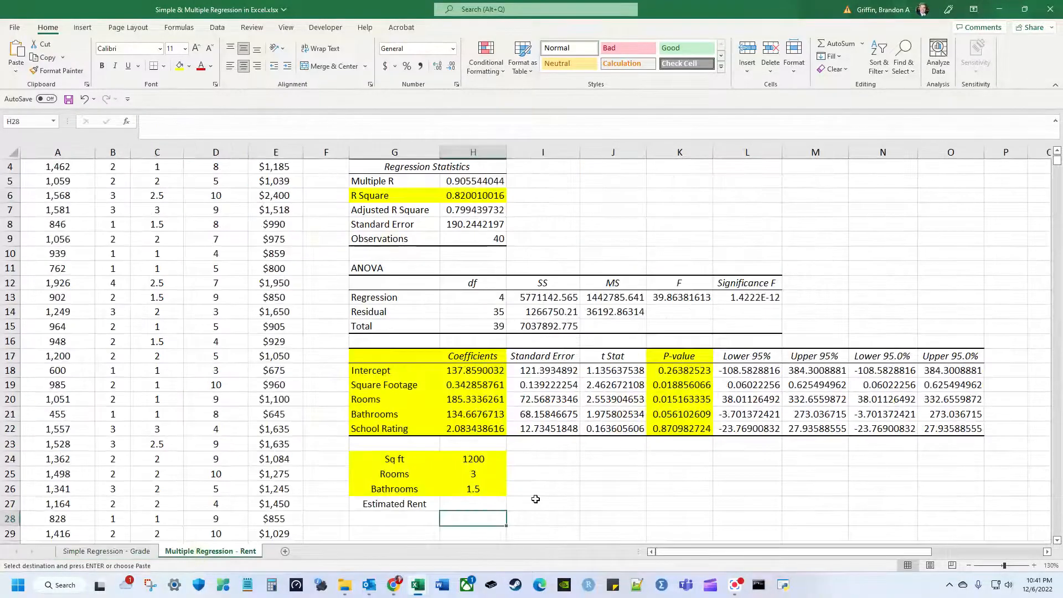
pyautogui.click(601, 477)
pyautogui.hotkey('ctrl', 'v')
# Add the heading 'Equation of a Line' in J24 and type 'Y = mX1 + mX2 + mX3 + b' below.
pyautogui.click(623, 462)
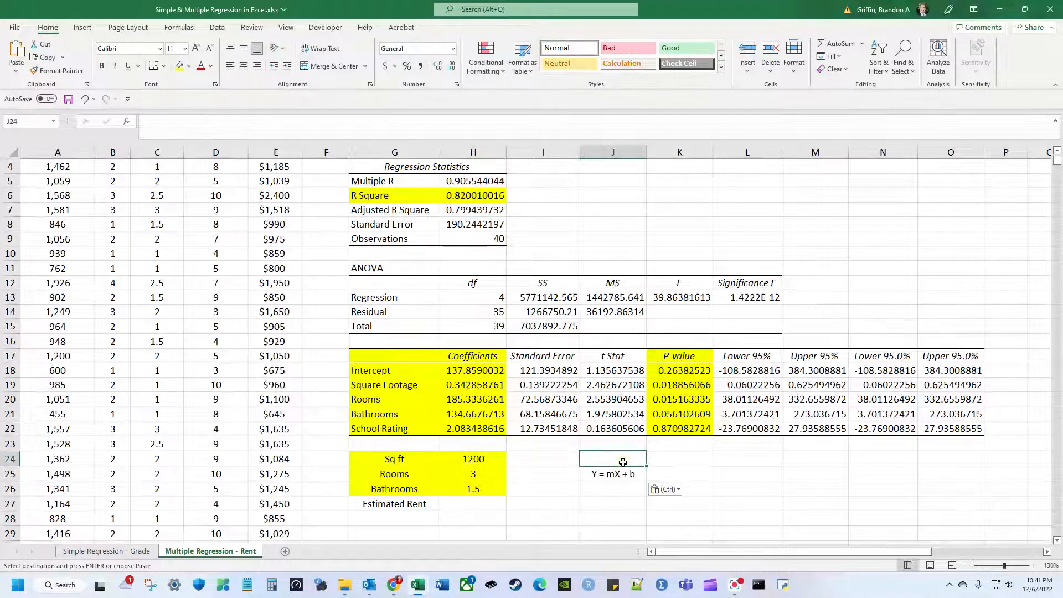
pyautogui.write('Equation of a Line')
pyautogui.press('Return')
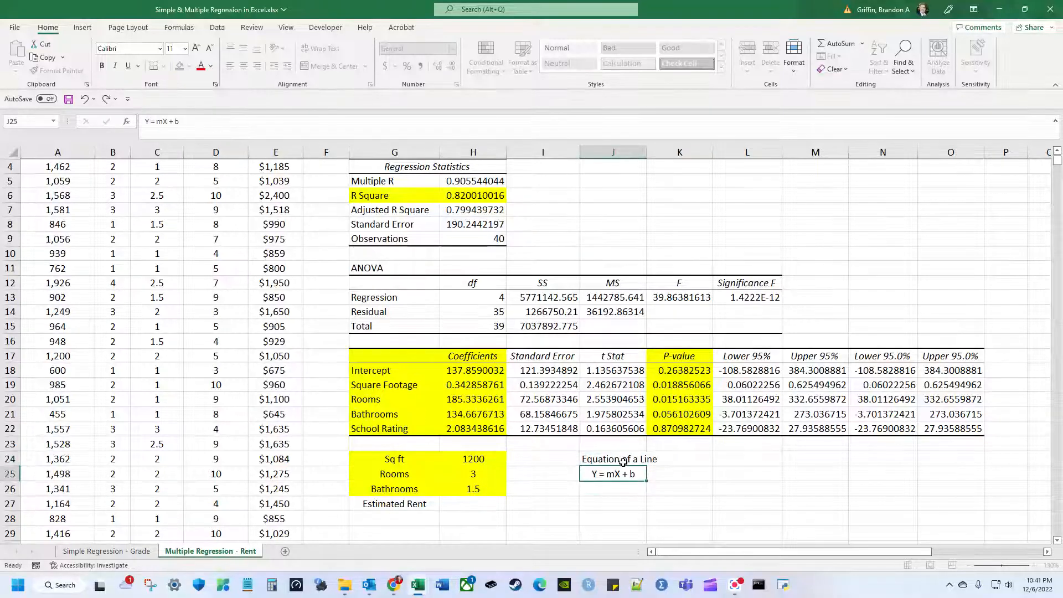
pyautogui.press('Return')
pyautogui.write('Y = ')
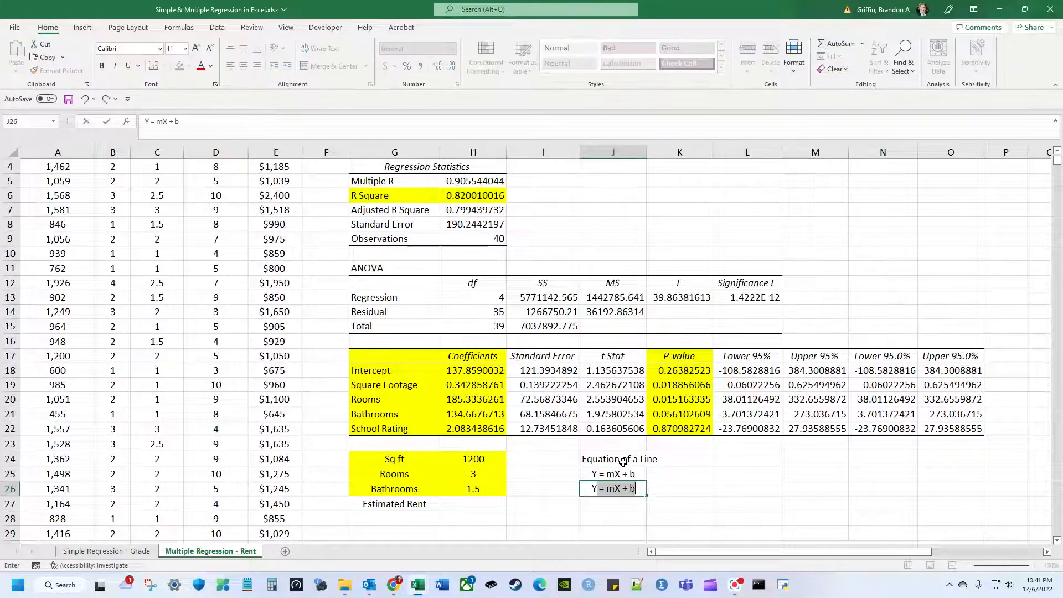
pyautogui.write('mX1 + m')
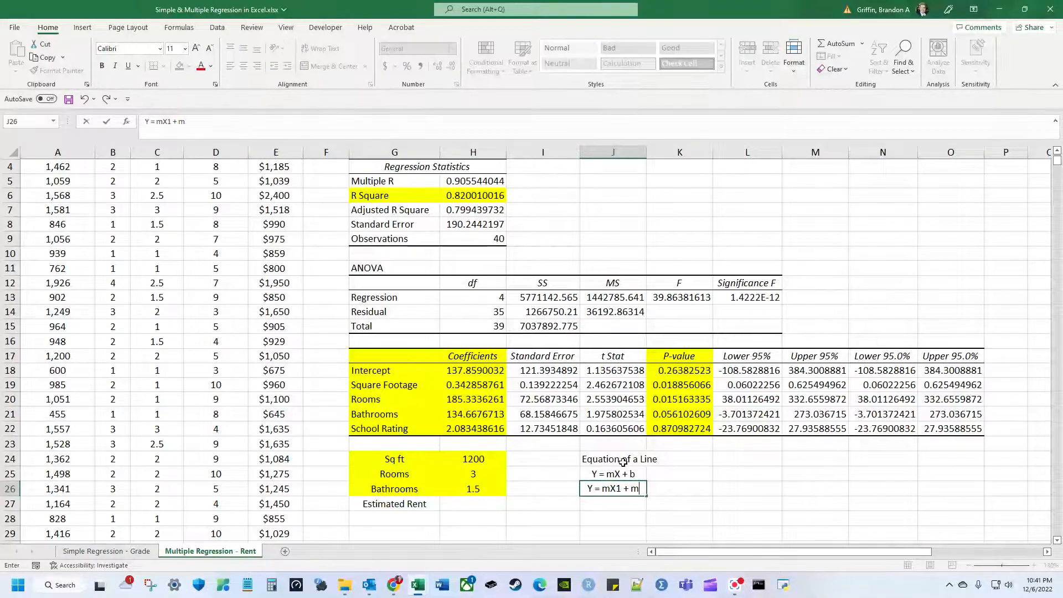
pyautogui.write('X2 + mX')
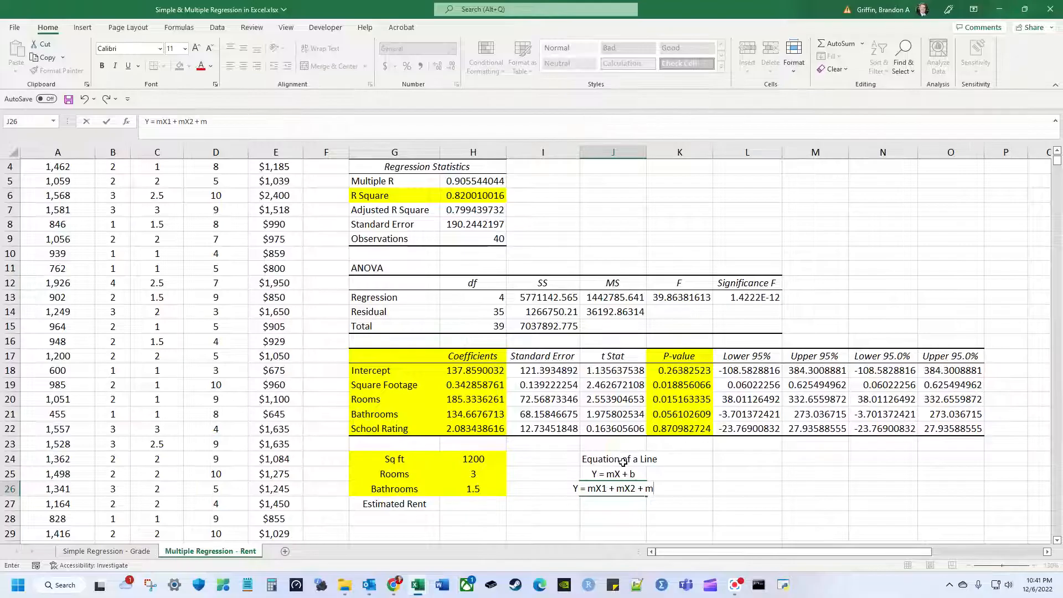
pyautogui.write('3 + b')
# Enter Y = mX1 + mX2 + mX3 + b in J26 and number the first slope m1.
pyautogui.press('Return')
pyautogui.press('Up')
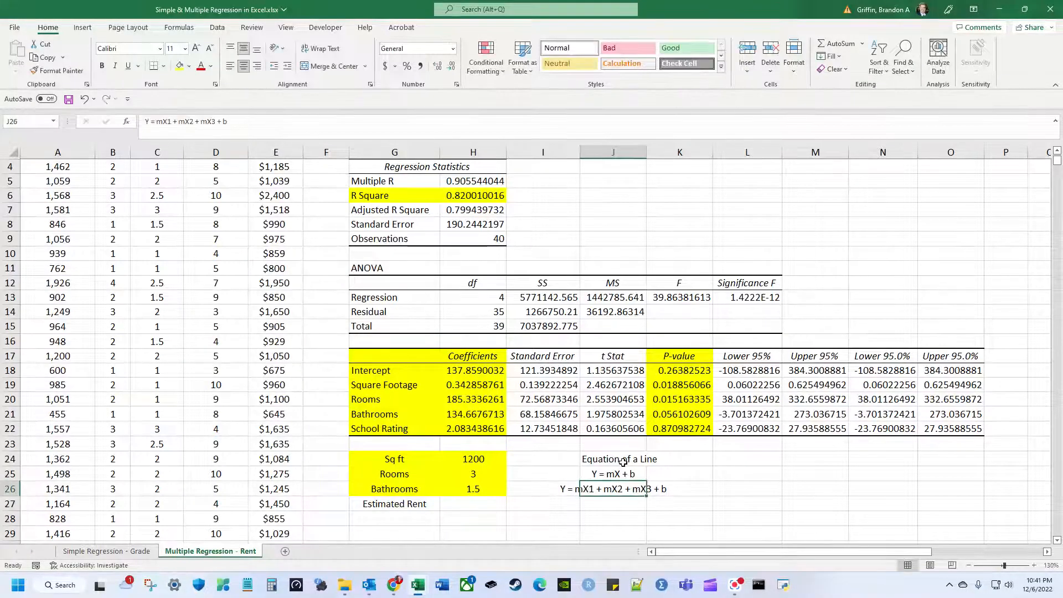
pyautogui.click(163, 120)
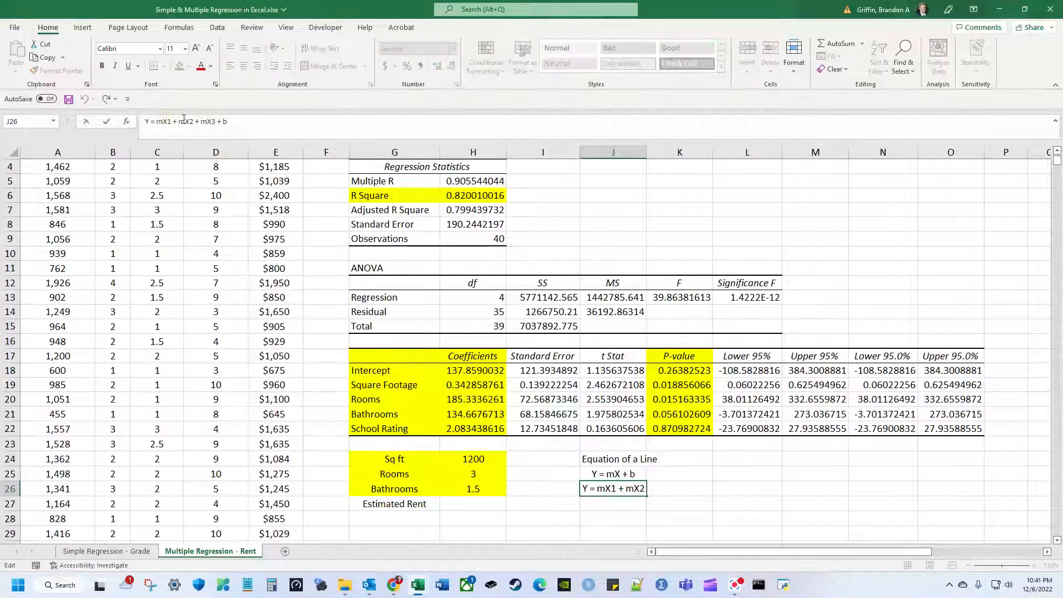
pyautogui.write('1')
# Number the remaining slopes m2 and m3, giving Y = m1X1 + m2X2 + m3X3 + b.
pyautogui.click(189, 120)
pyautogui.write('1')
pyautogui.press('BackSpace')
pyautogui.write('2')
pyautogui.click(214, 120)
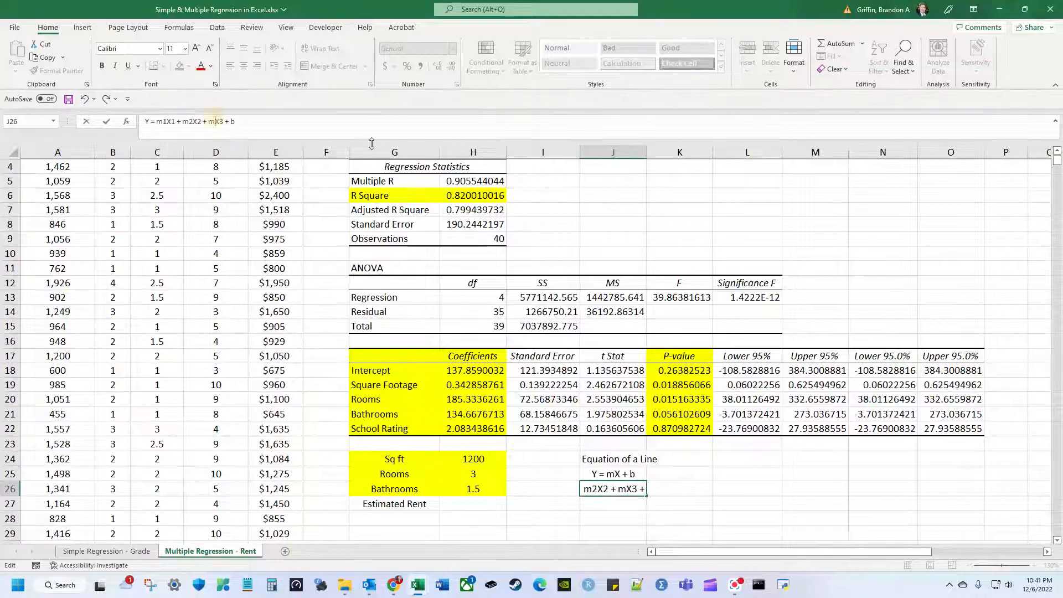
pyautogui.write('3')
pyautogui.press('Return')
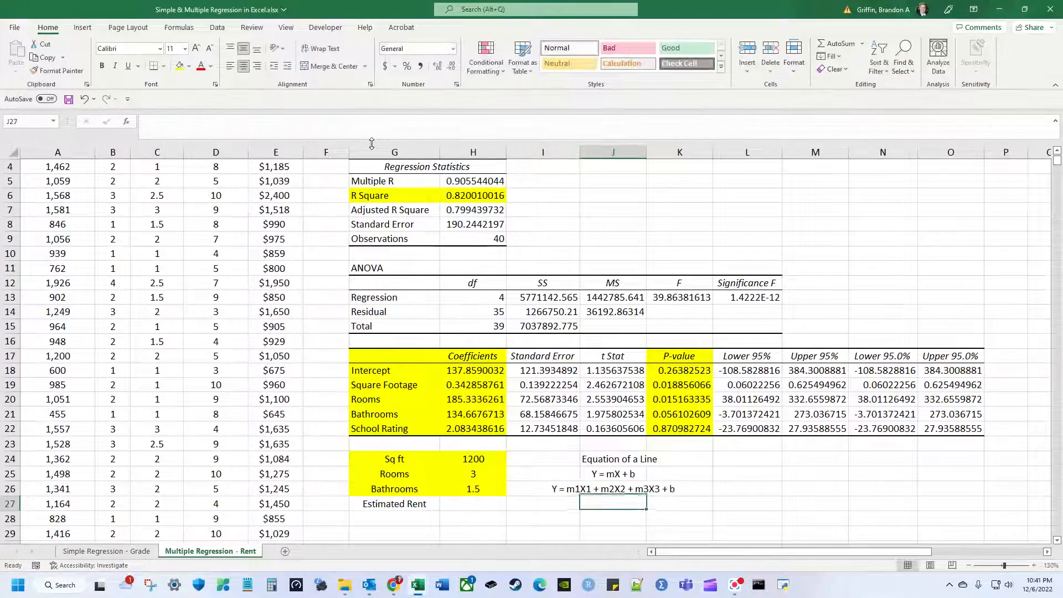
pyautogui.press('Down')
pyautogui.press('Down')
pyautogui.press('Down')
pyautogui.scroll(-2, 372, 143)
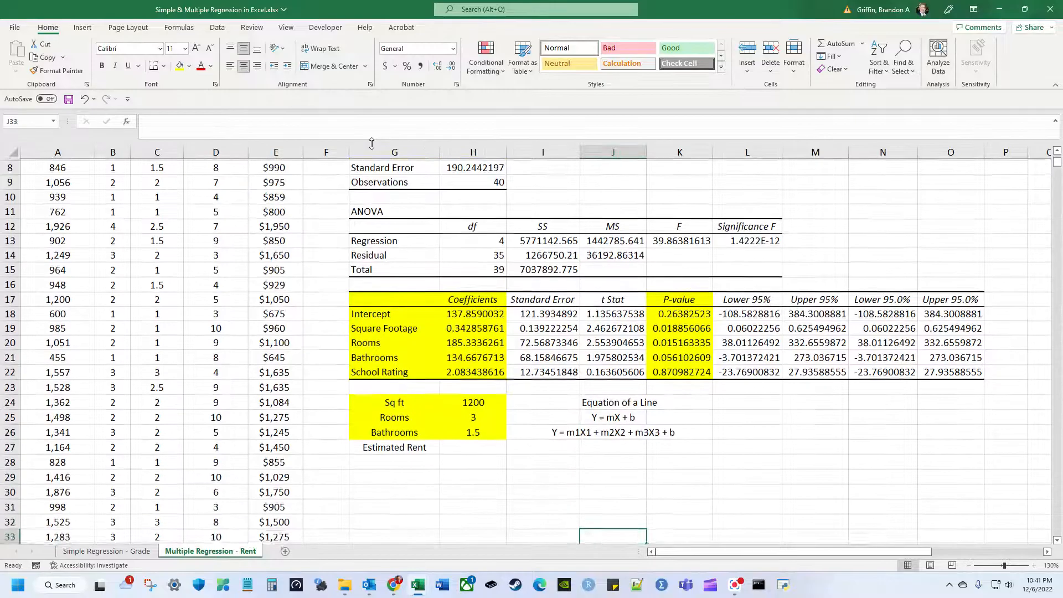
pyautogui.press('Up')
pyautogui.press('Up')
pyautogui.press('Down')
pyautogui.press('Down')
pyautogui.press('Down')
pyautogui.press('Down')
pyautogui.press('Up')
pyautogui.press('Up')
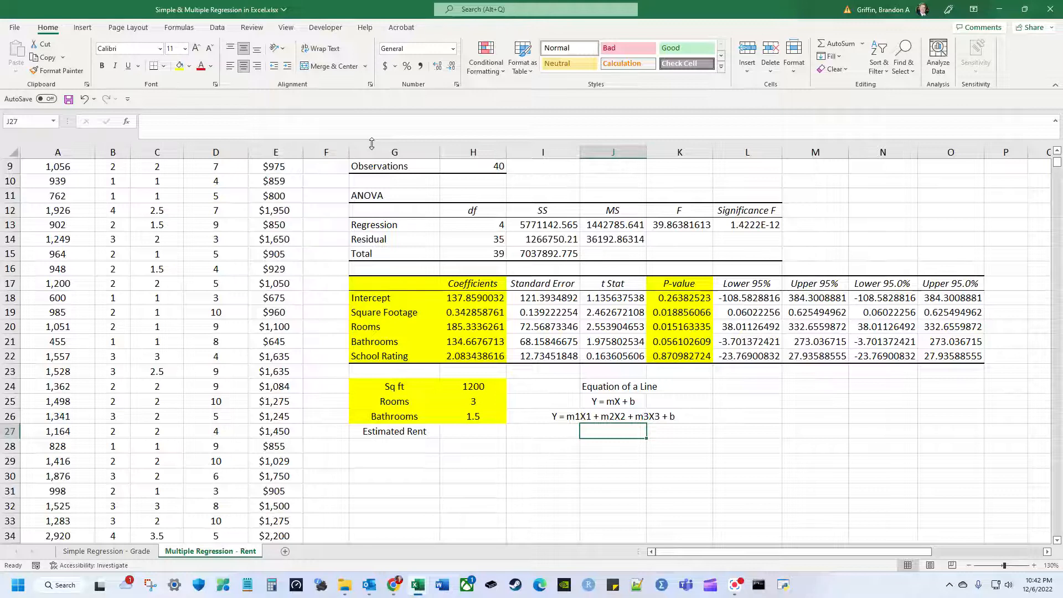
# Label the Square Footage, Rooms and Bathrooms coefficients M1, M2 and M3 in column F.
pyautogui.press('Up')
pyautogui.press('Left')
pyautogui.press('Left')
pyautogui.press('Left')
pyautogui.press('Left')
pyautogui.press('Up')
pyautogui.press('Up')
pyautogui.press('Up')
pyautogui.press('Up')
pyautogui.press('Up')
pyautogui.press('Up')
pyautogui.press('Up')
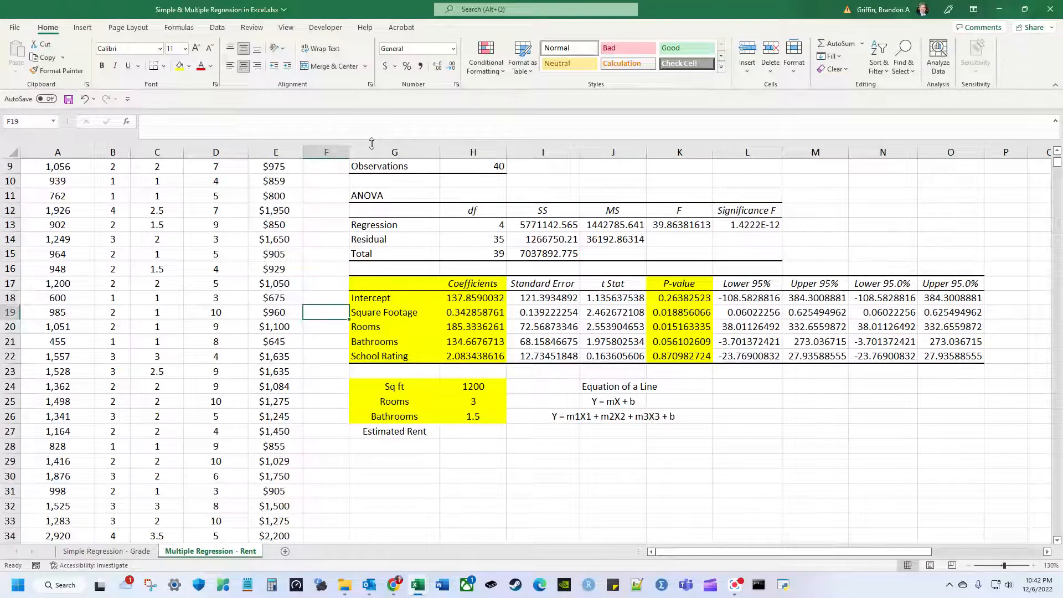
pyautogui.write('M1')
pyautogui.press('Return')
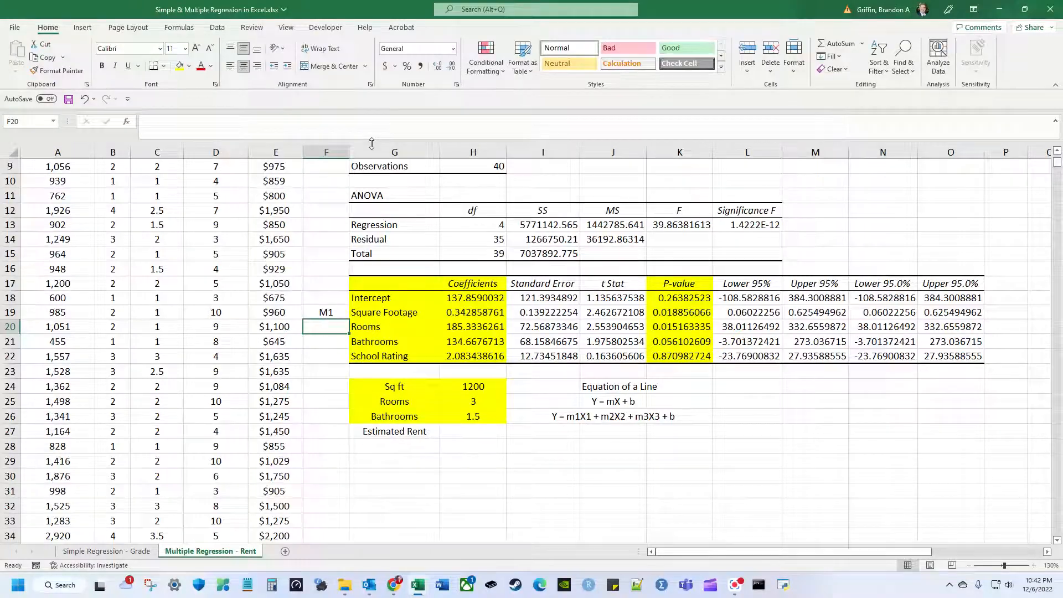
pyautogui.hotkey('ctrl', 'd')
pyautogui.write('M2')
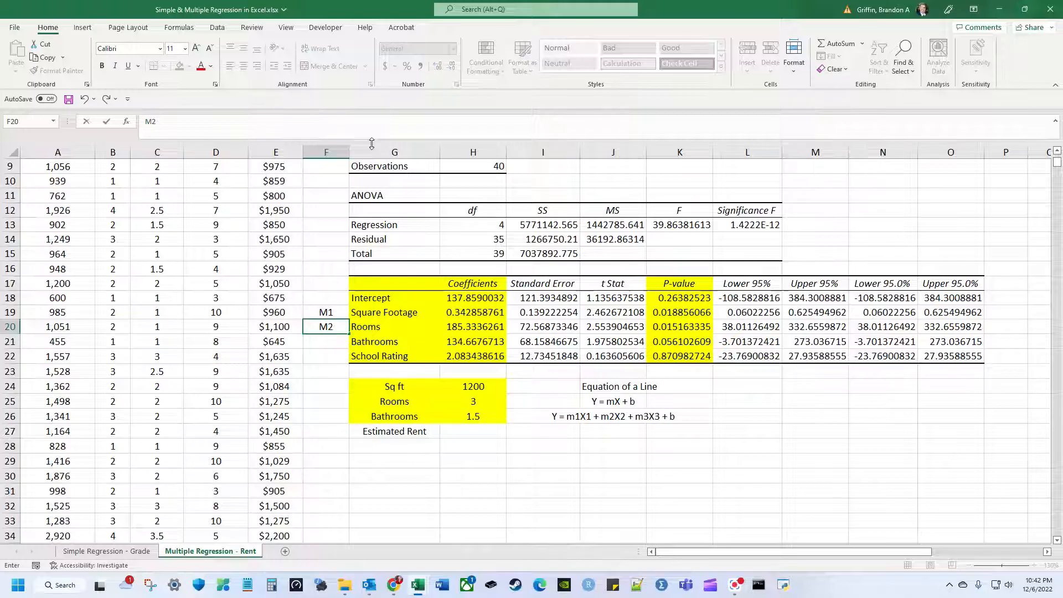
pyautogui.press('Return')
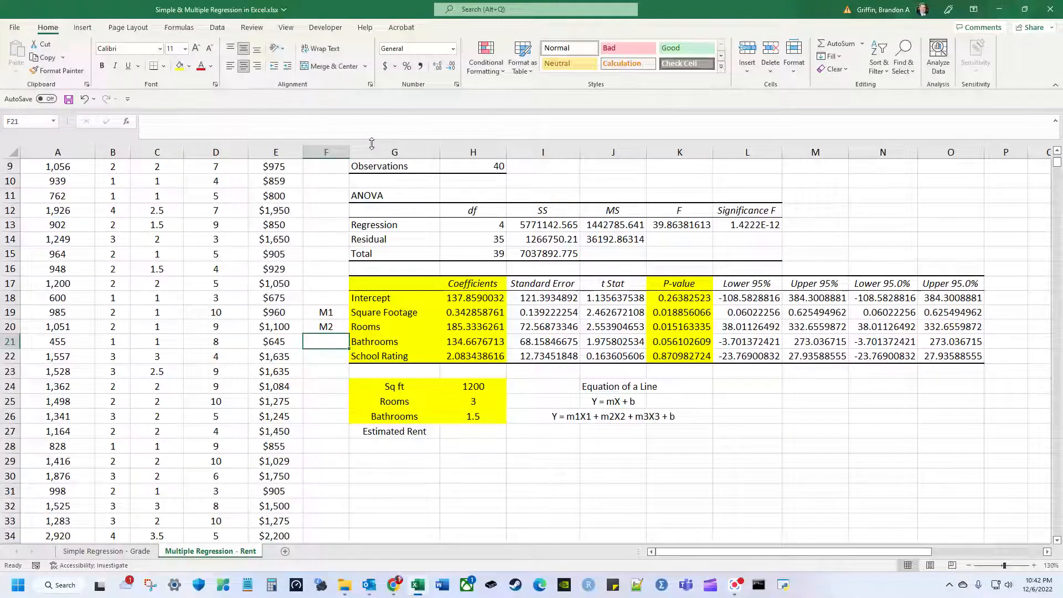
pyautogui.write('M3')
pyautogui.press('Return')
pyautogui.press('Up')
pyautogui.press('Up')
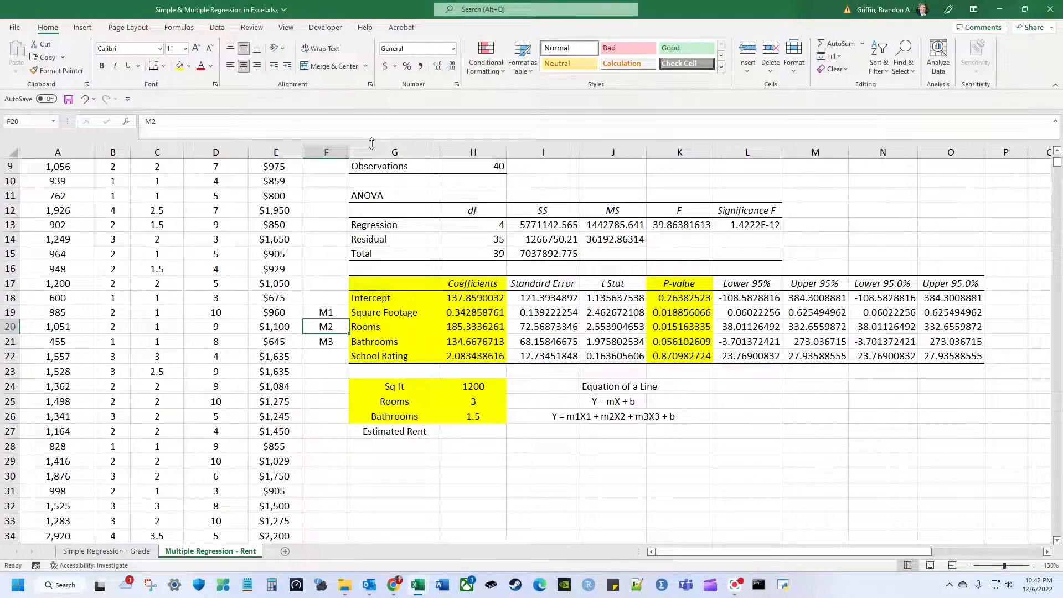
# Label the Sq ft, Rooms and Bathrooms inputs X1, X2, X3 and Estimated Rent Y.
pyautogui.press('Up')
pyautogui.press('Right')
pyautogui.press('Right')
pyautogui.press('Right')
pyautogui.press('Down')
pyautogui.press('Down')
pyautogui.press('Down')
pyautogui.press('Down')
pyautogui.press('Down')
pyautogui.press('Down')
pyautogui.press('Down')
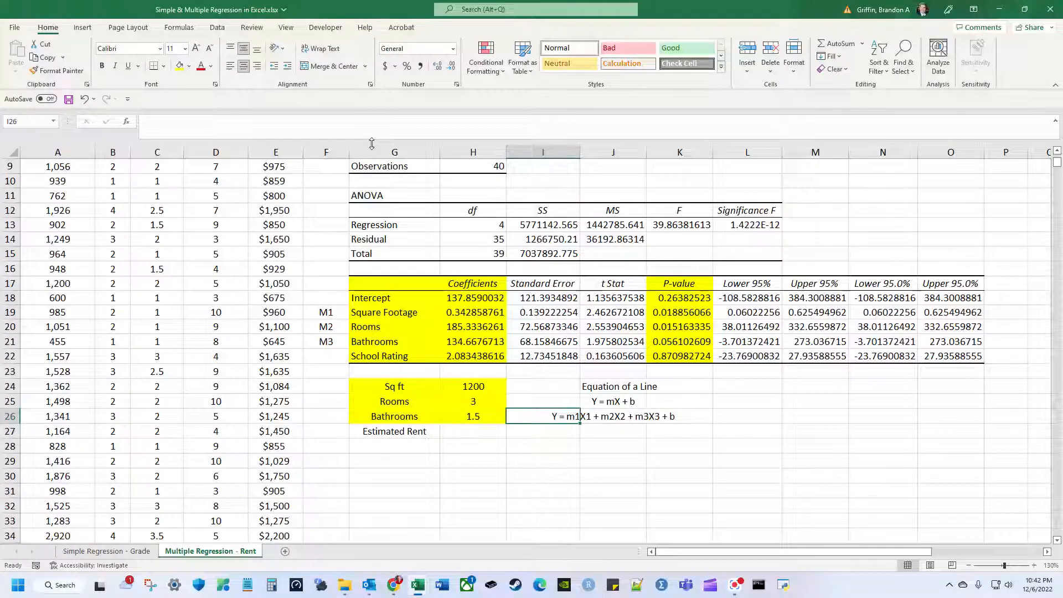
pyautogui.press('Left')
pyautogui.press('Left')
pyautogui.press('Right')
pyautogui.press('Down')
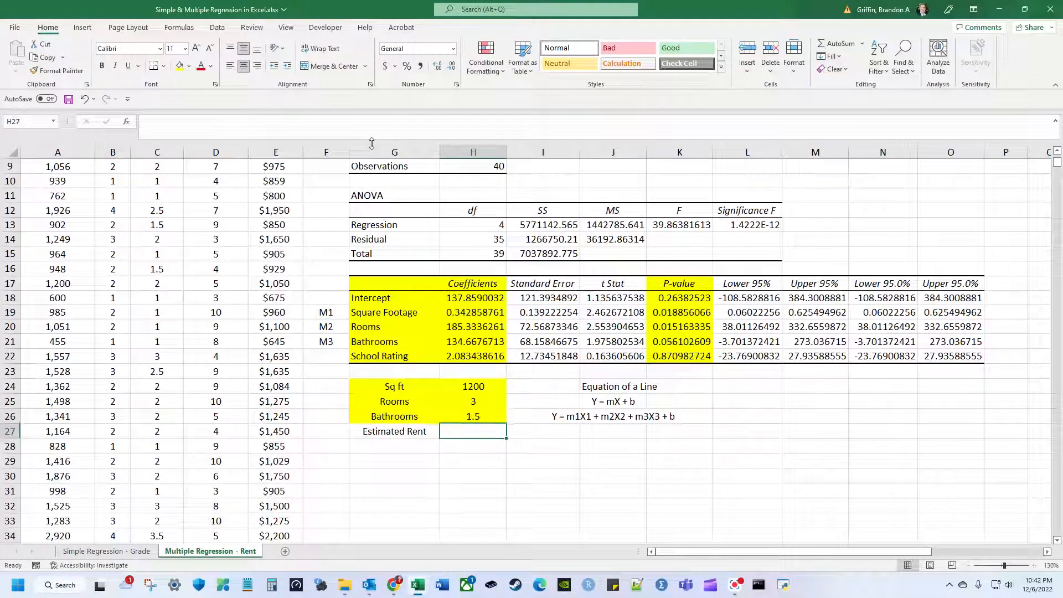
pyautogui.press('Left')
pyautogui.press('Up')
pyautogui.press('Up')
pyautogui.press('Up')
pyautogui.press('Left')
pyautogui.write('X1')
pyautogui.press('Return')
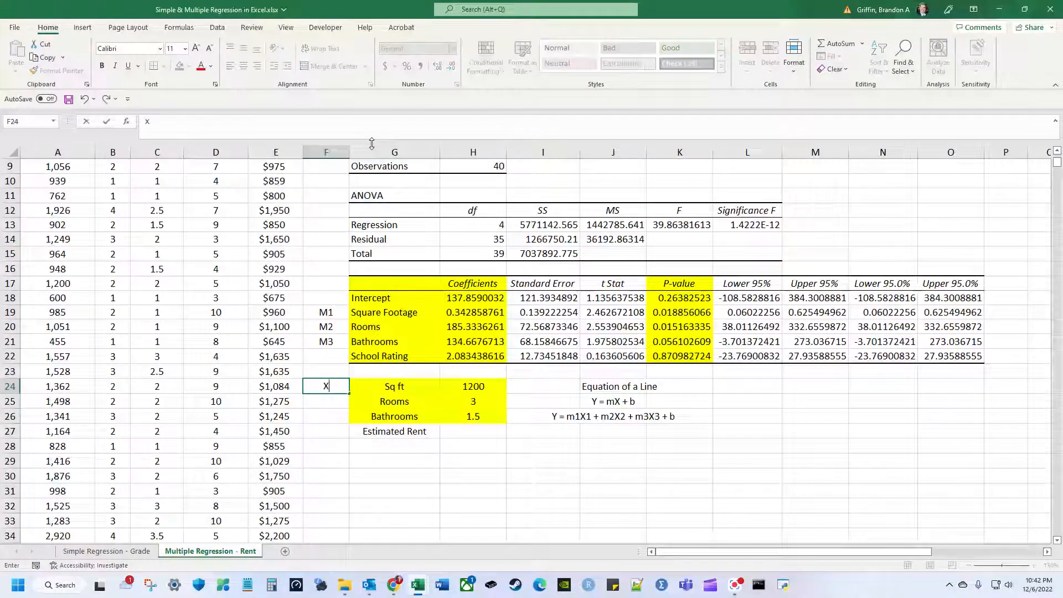
pyautogui.write('X2')
pyautogui.press('Return')
pyautogui.write('X3')
pyautogui.press('Return')
pyautogui.write('Y')
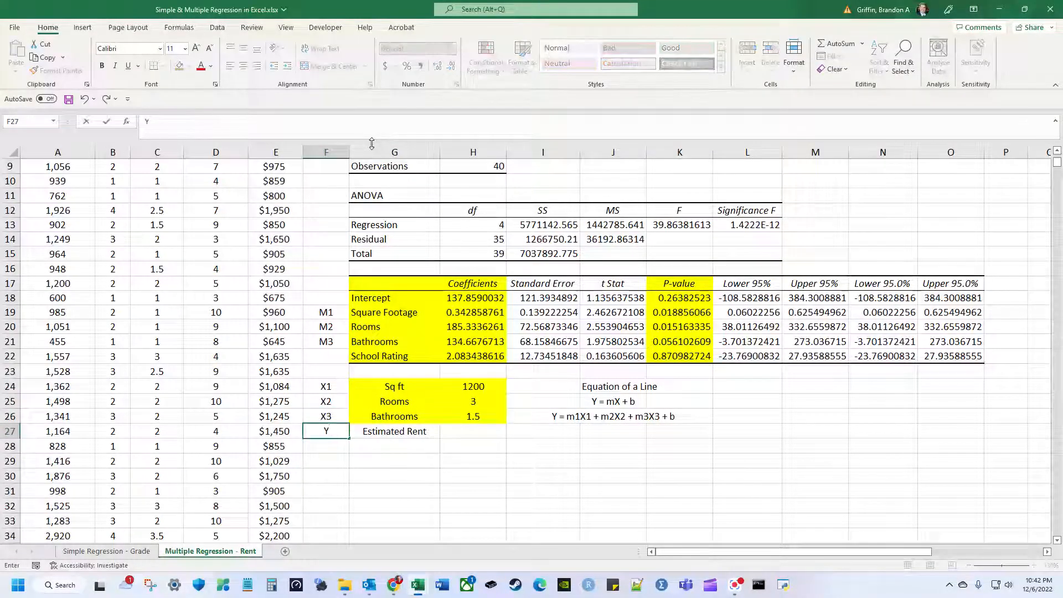
pyautogui.press('Right')
pyautogui.press('Right')
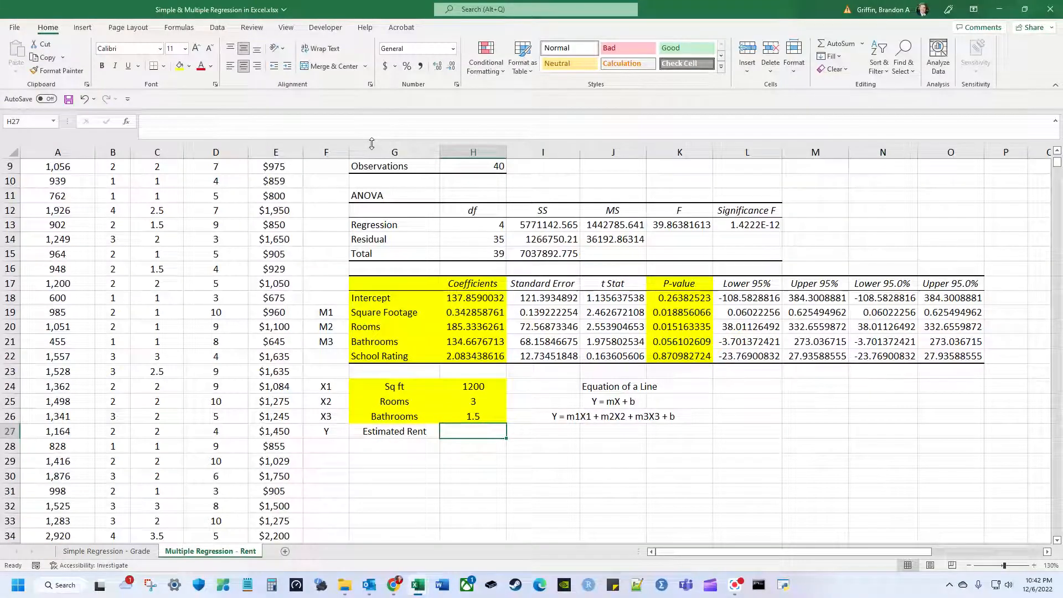
# Label the Intercept row b in F18 and begin the estimated rent formula in H27.
pyautogui.click(630, 420)
pyautogui.click(345, 430)
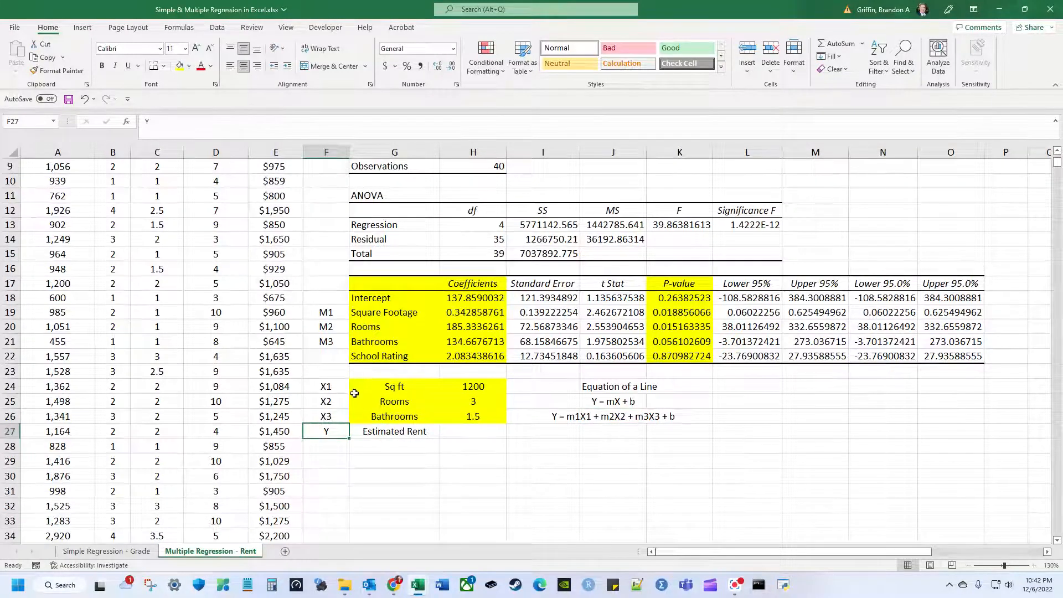
pyautogui.click(344, 300)
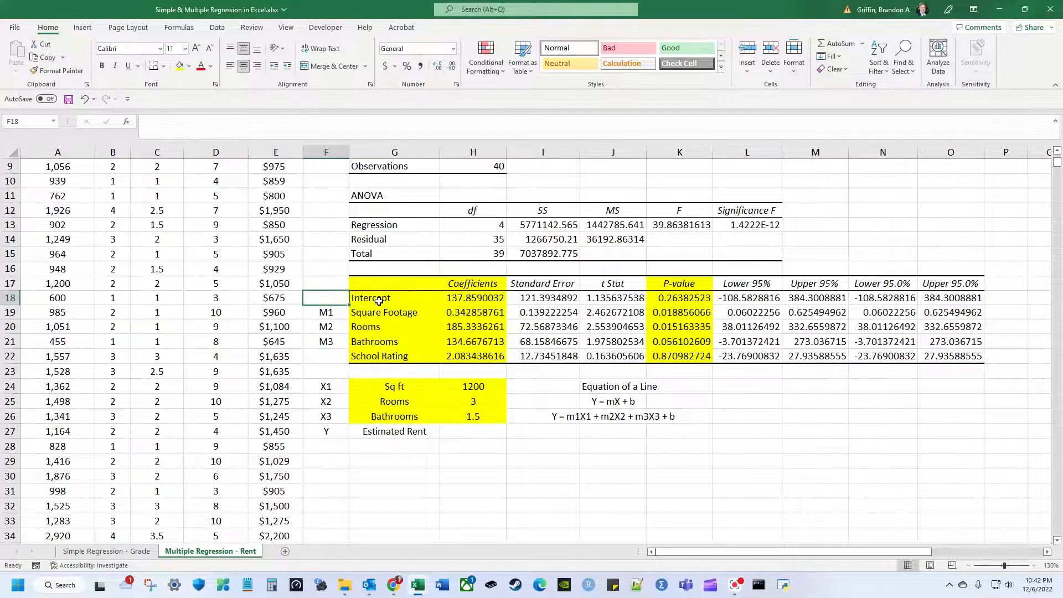
pyautogui.write('b')
pyautogui.click(467, 435)
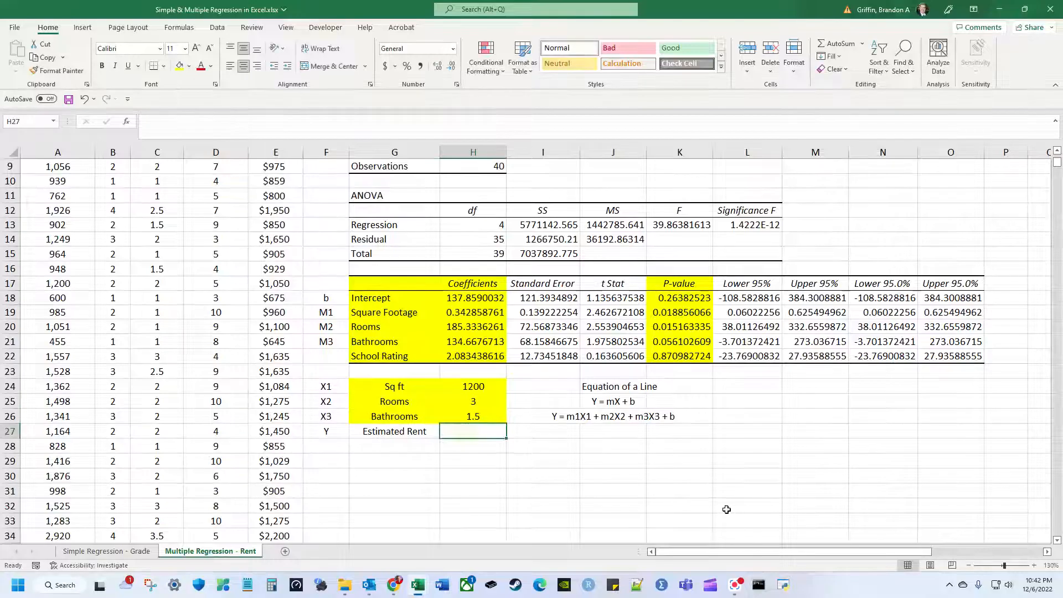
pyautogui.write('=')
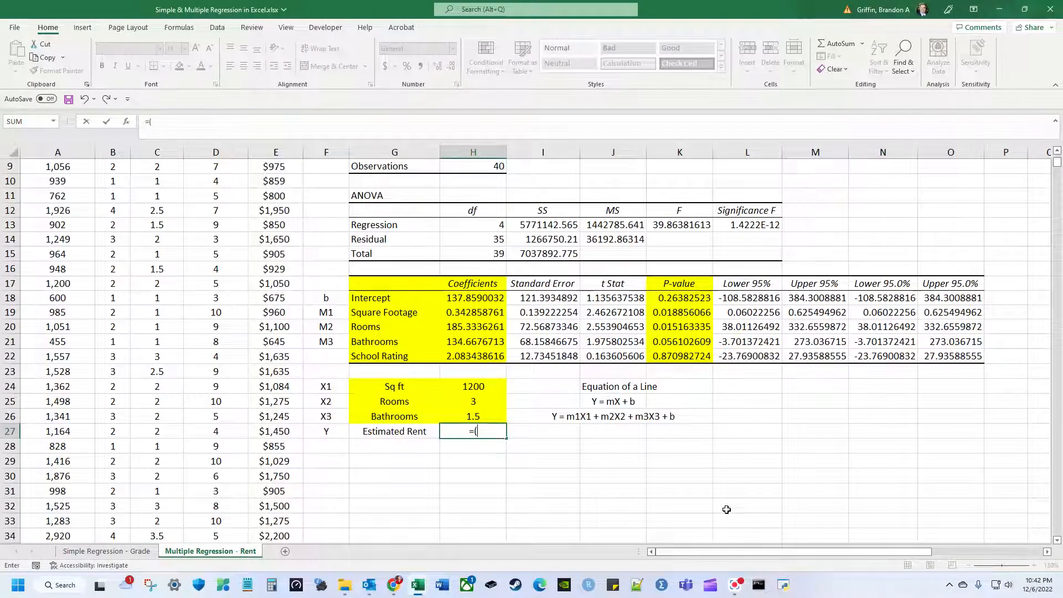
pyautogui.write('(')
# Complete the formula =(H19*H24)+(H20*H25)+(H21*H26)+H18 for estimated rent, giving 1307.291901.
pyautogui.press('Up')
pyautogui.press('Up')
pyautogui.press('Up')
pyautogui.press('Up')
pyautogui.press('Up')
pyautogui.press('Up')
pyautogui.press('Up')
pyautogui.press('Up')
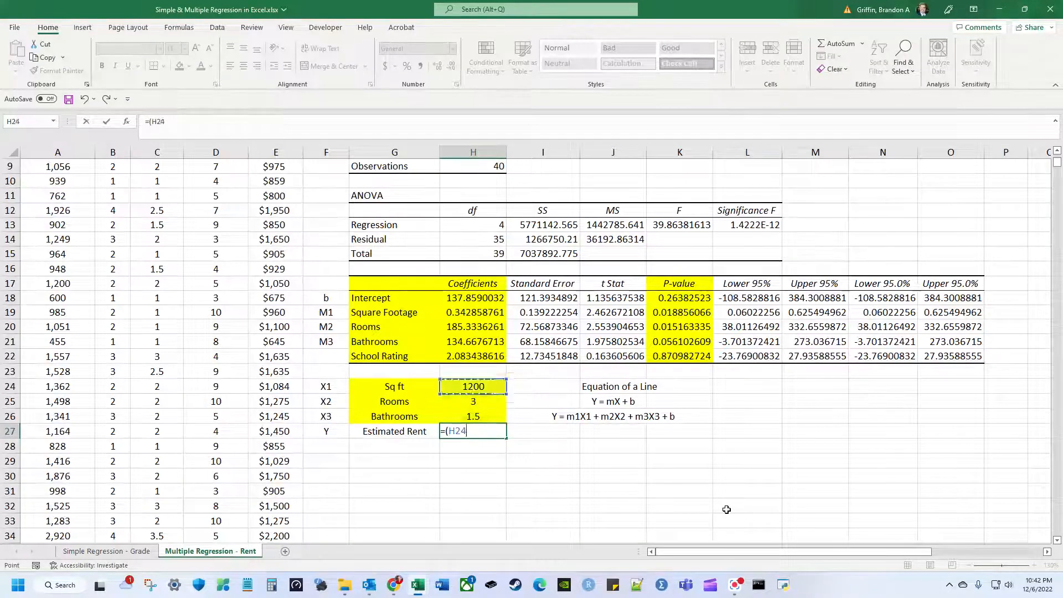
pyautogui.write('*')
pyautogui.press('Up')
pyautogui.press('Up')
pyautogui.press('Up')
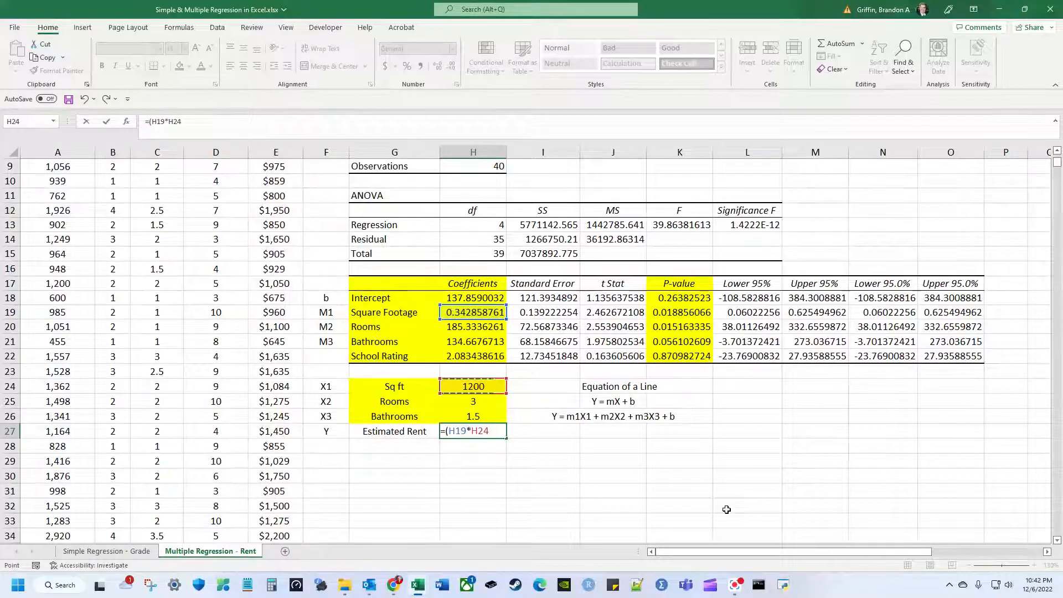
pyautogui.write(')+(')
pyautogui.press('Up')
pyautogui.press('Up')
pyautogui.press('Up')
pyautogui.press('Up')
pyautogui.press('Up')
pyautogui.press('Up')
pyautogui.press('Up')
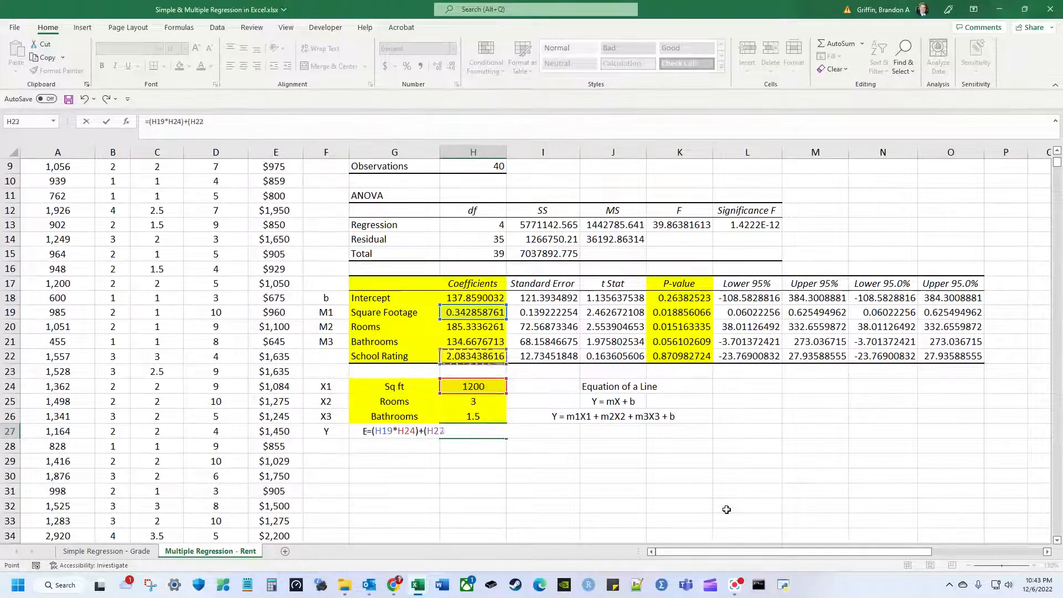
pyautogui.write('*')
pyautogui.press('Up')
pyautogui.press('Up')
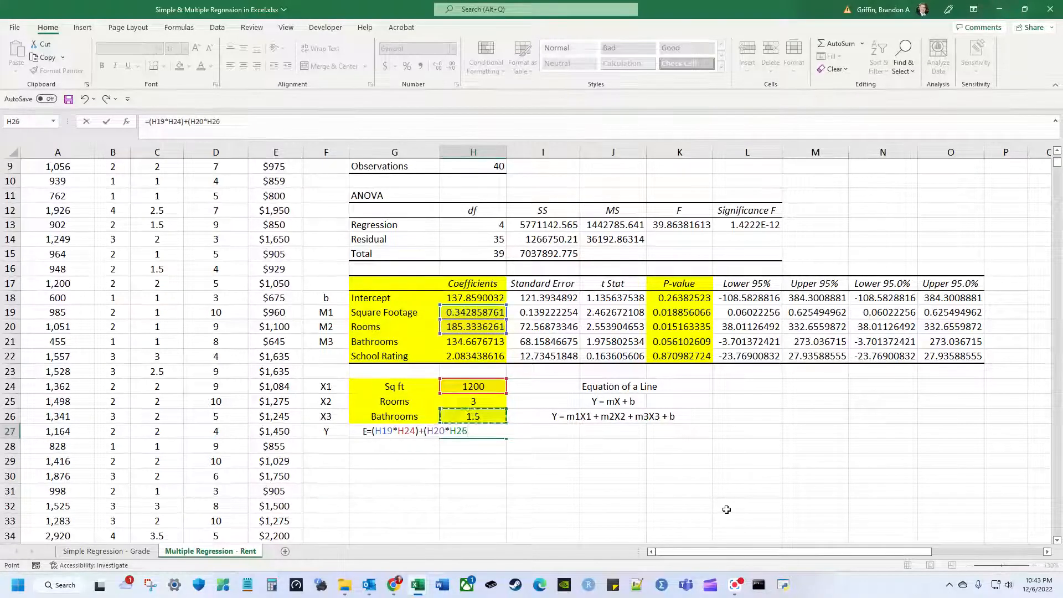
pyautogui.write(')+(')
pyautogui.press('Up')
pyautogui.press('Up')
pyautogui.press('Up')
pyautogui.press('Up')
pyautogui.press('Up')
pyautogui.press('Up')
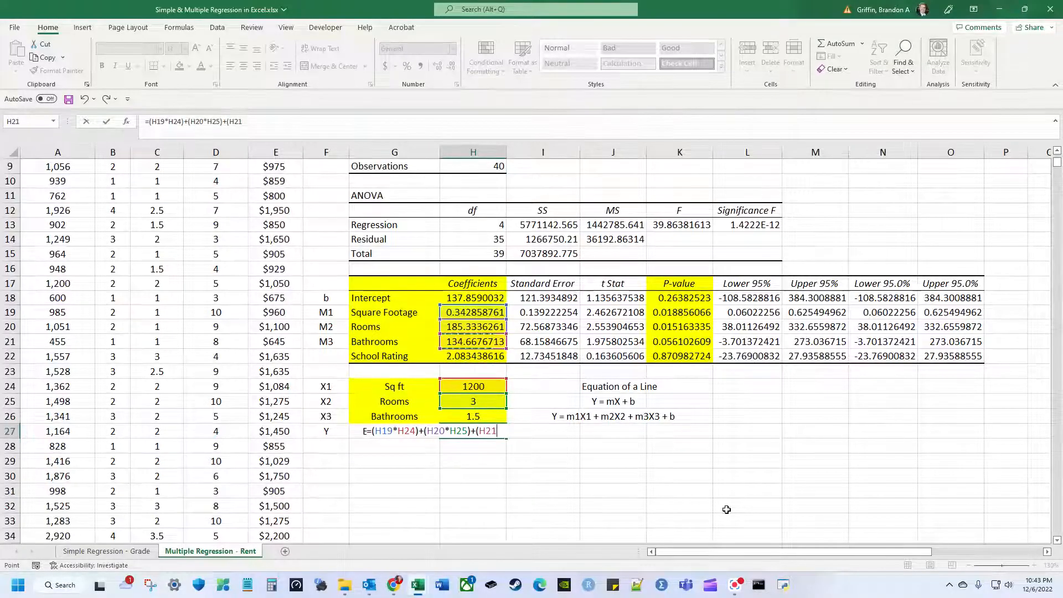
pyautogui.write('*')
pyautogui.press('Down')
pyautogui.press('Down')
pyautogui.press('Down')
pyautogui.press('Down')
pyautogui.press('Down')
pyautogui.write(')')
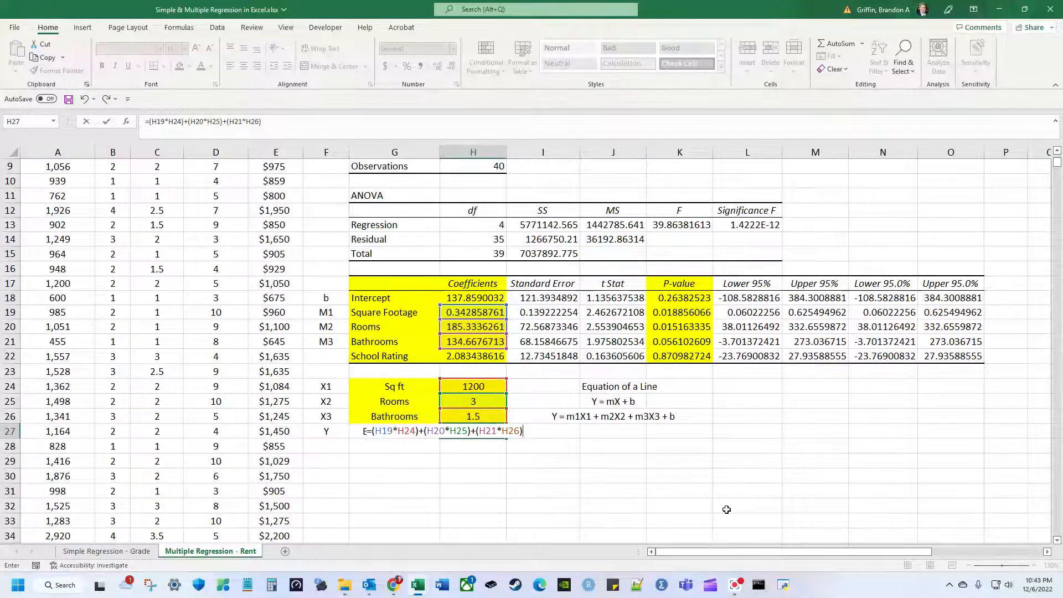
pyautogui.press('Up')
pyautogui.press('Up')
pyautogui.press('Up')
pyautogui.press('Up')
pyautogui.press('Up')
pyautogui.press('Up')
pyautogui.press('Up')
pyautogui.press('Up')
pyautogui.press('Up')
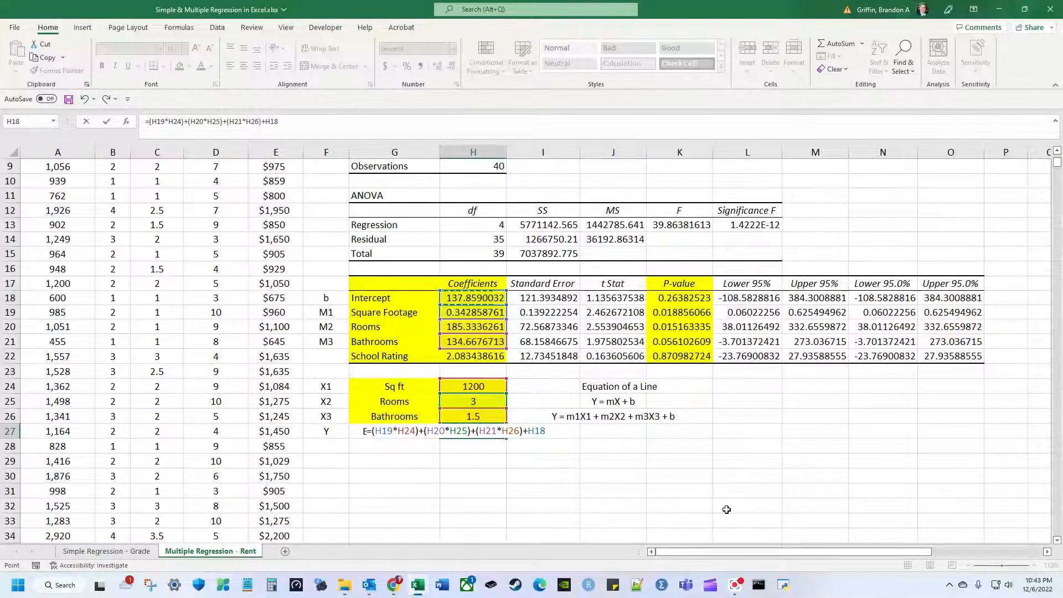
pyautogui.press('Return')
# Check the square-footage, rooms and bathrooms inputs and format the result as accounting currency.
pyautogui.press('Up')
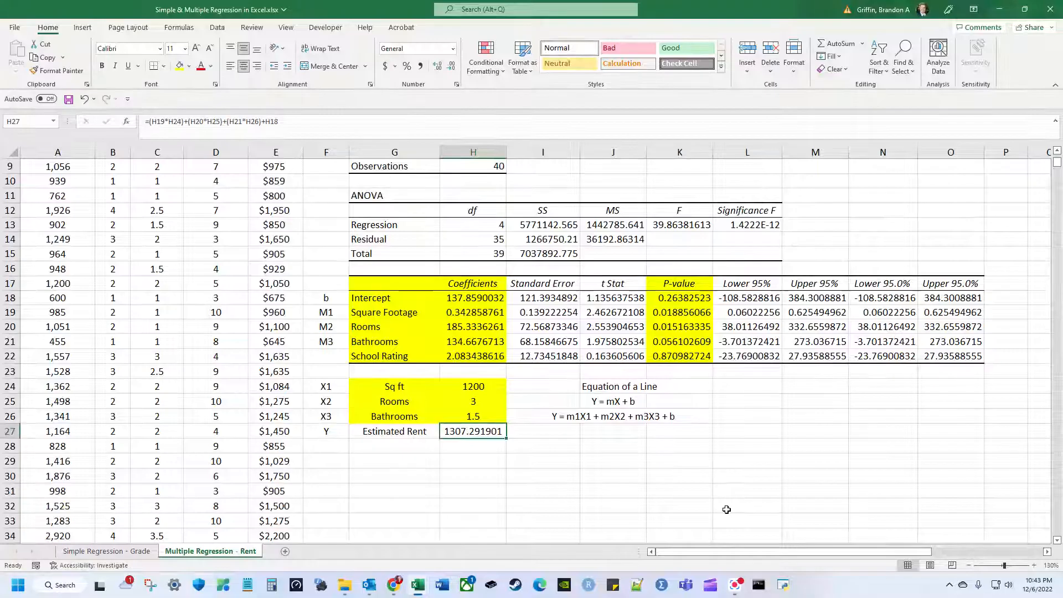
pyautogui.press('Up')
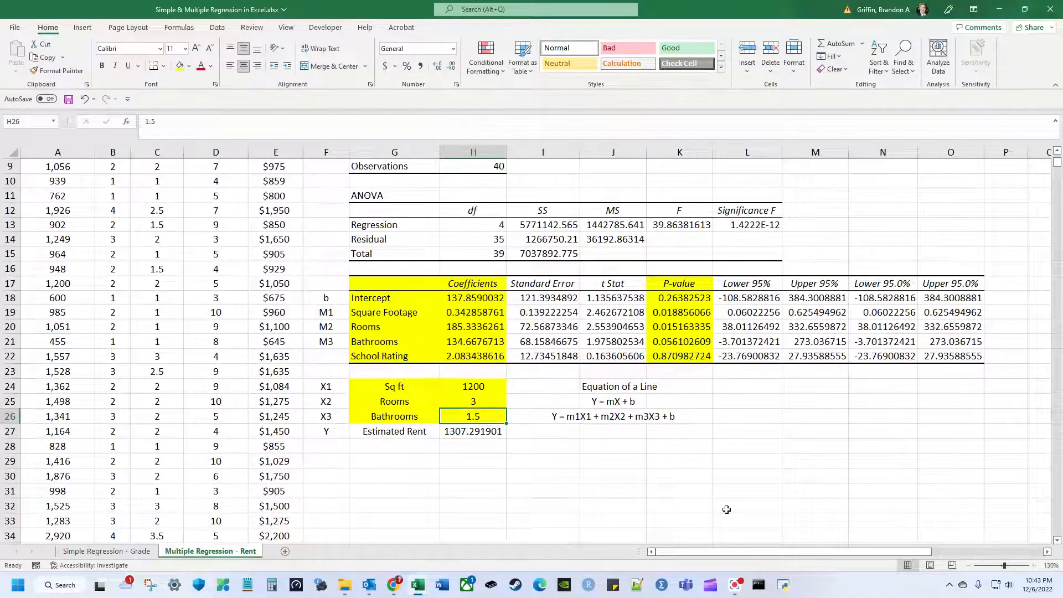
pyautogui.press('Up')
pyautogui.press('Up')
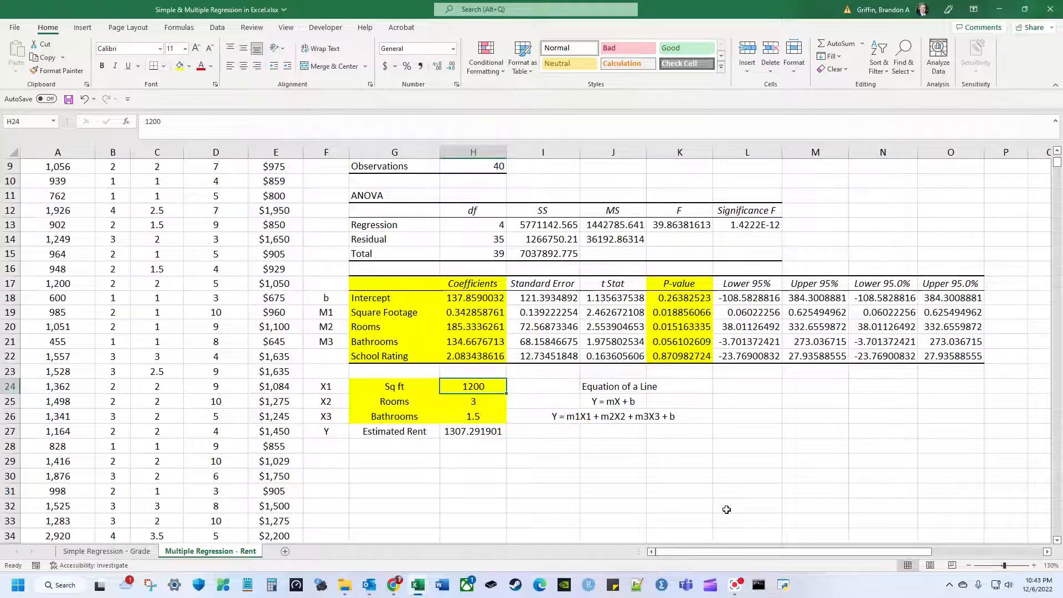
pyautogui.press('Down')
pyautogui.press('Down')
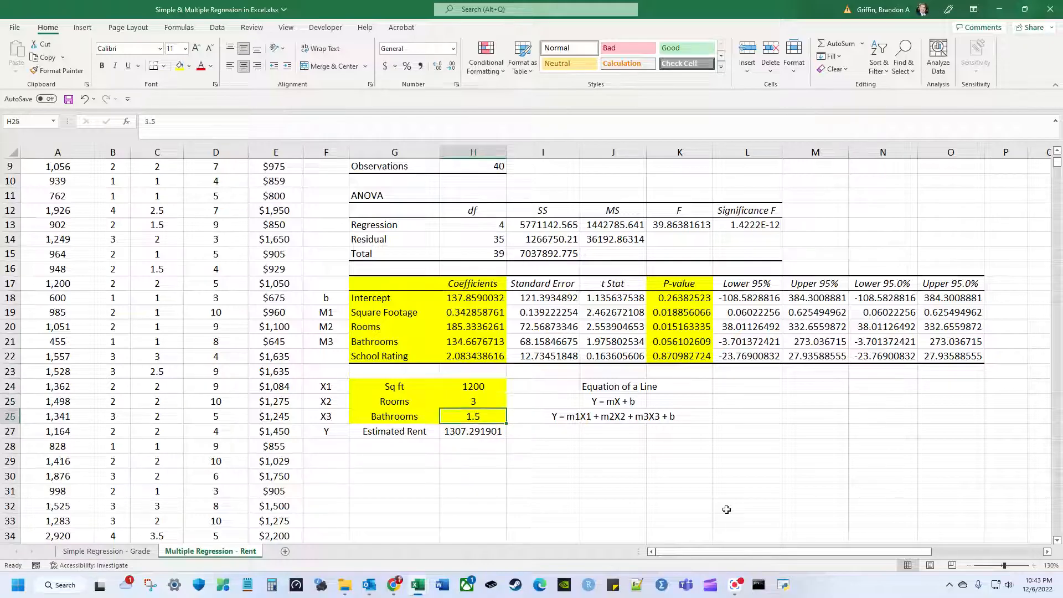
pyautogui.press('Down')
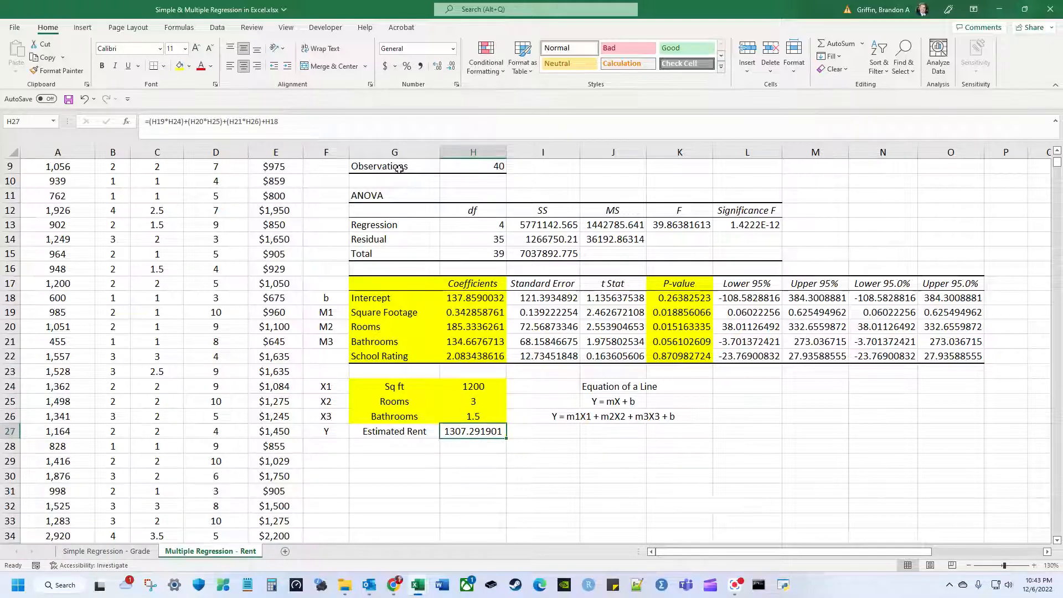
pyautogui.click(386, 67)
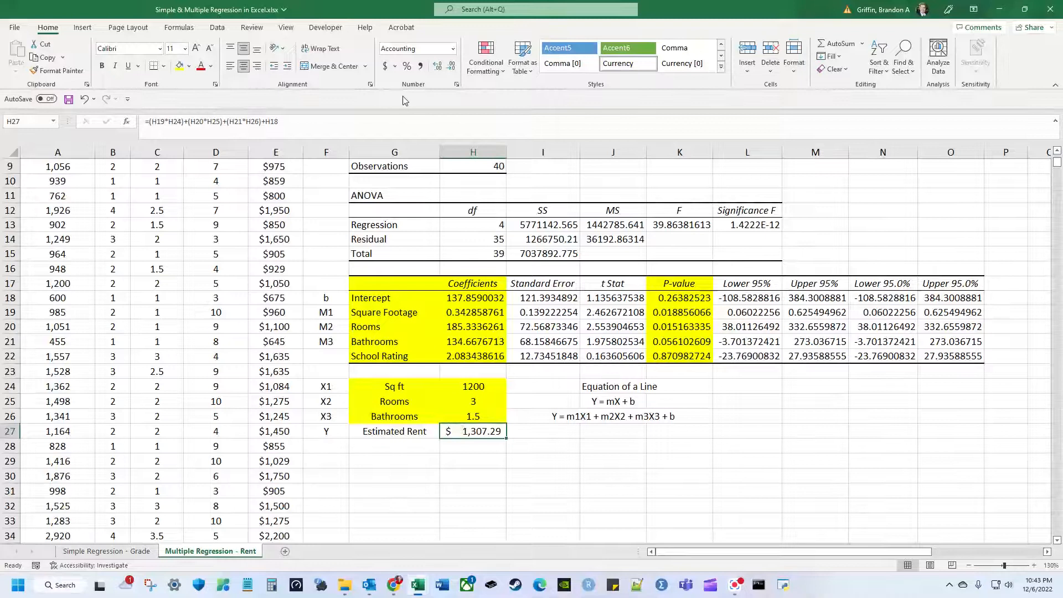
# Fill the $1,307.29 estimated rent cell yellow and add a thick outside border.
pyautogui.click(180, 67)
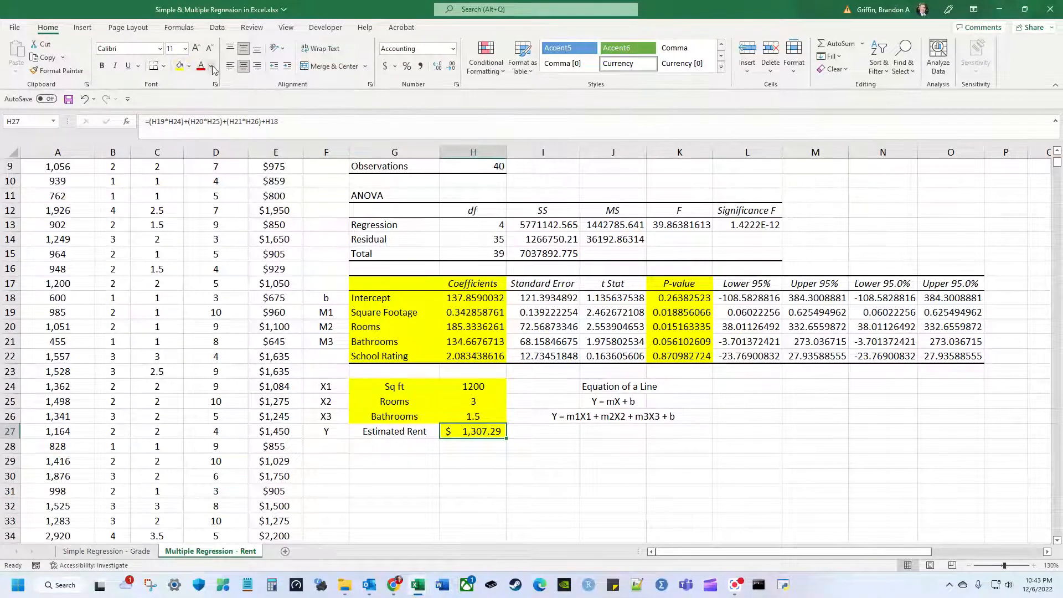
pyautogui.click(163, 66)
pyautogui.click(237, 215)
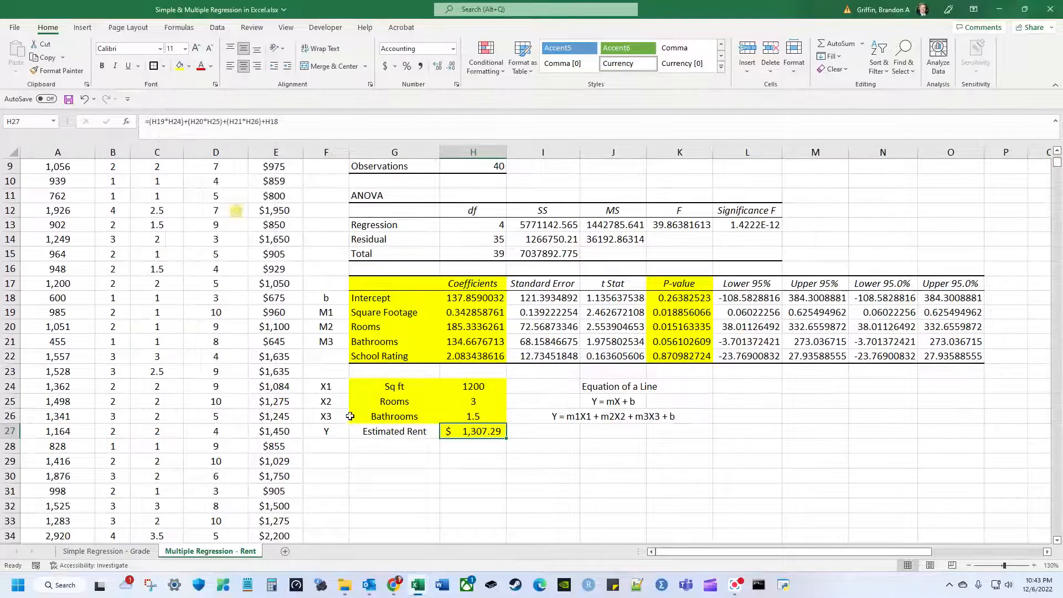
pyautogui.click(478, 448)
pyautogui.scroll(-2, 459, 412)
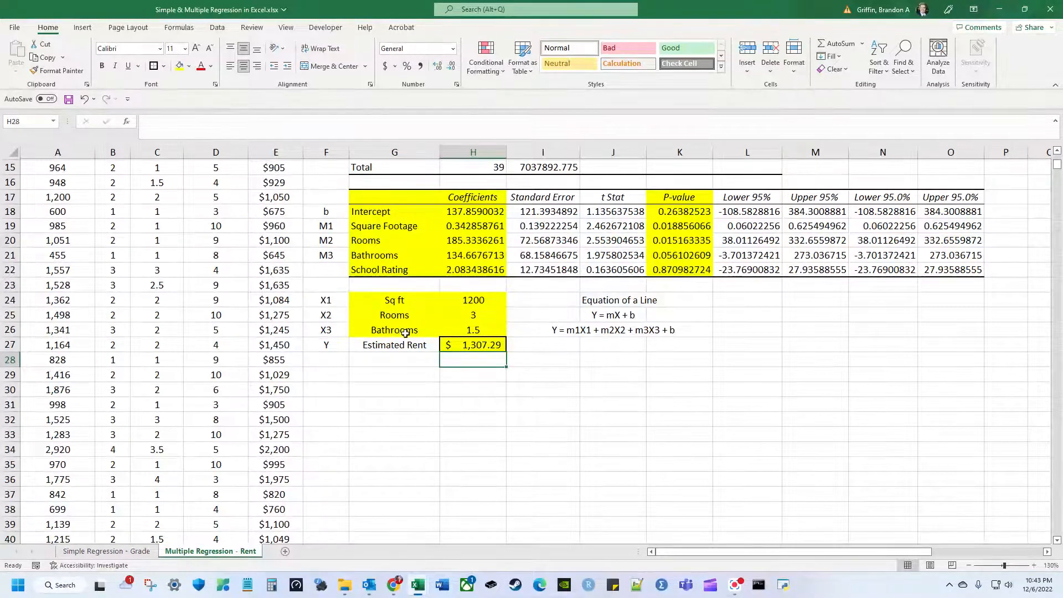
pyautogui.scroll(5, 407, 349)
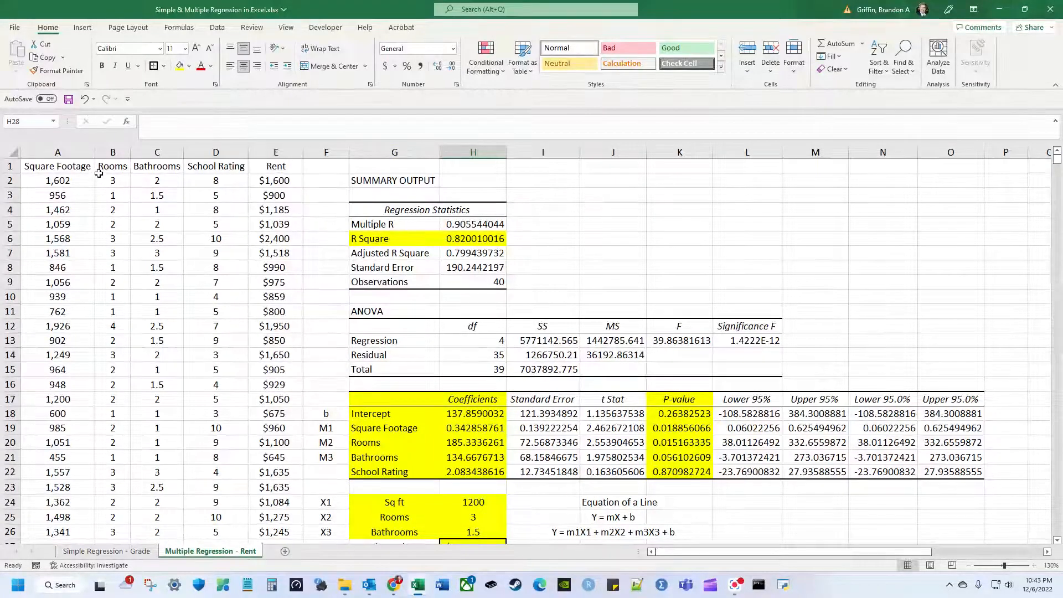
pyautogui.moveTo(83, 153); pyautogui.dragTo(215, 152)
pyautogui.click(220, 150)
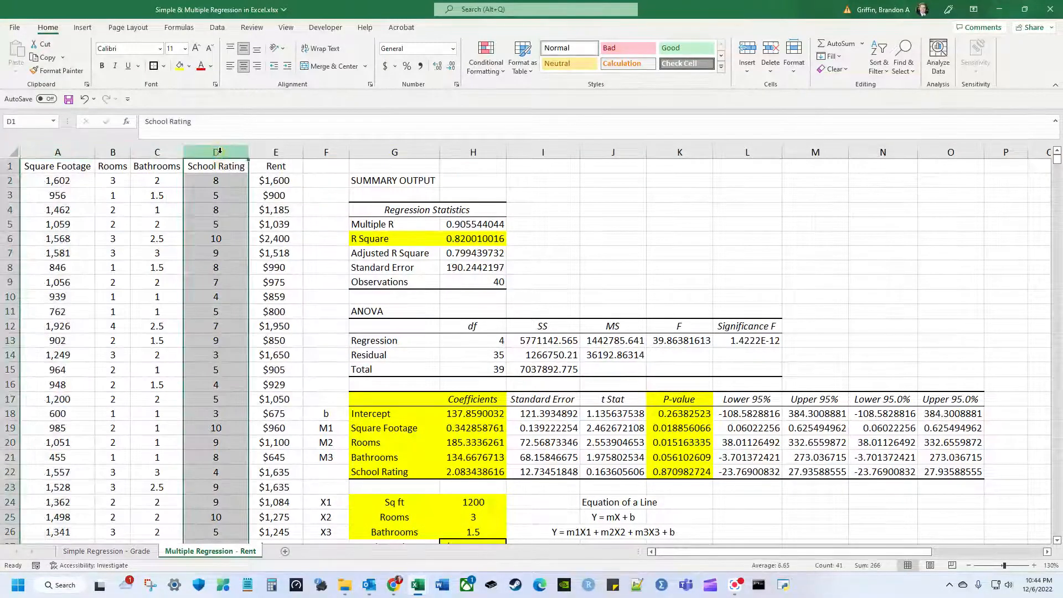
pyautogui.click(160, 152)
pyautogui.click(114, 152)
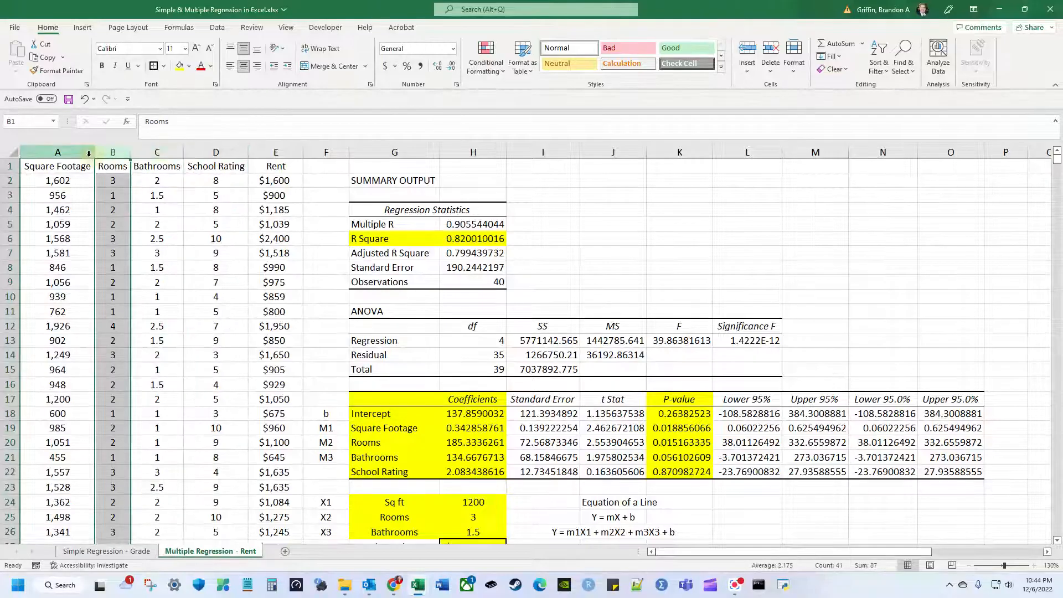
pyautogui.click(89, 153)
pyautogui.scroll(-2, 199, 191)
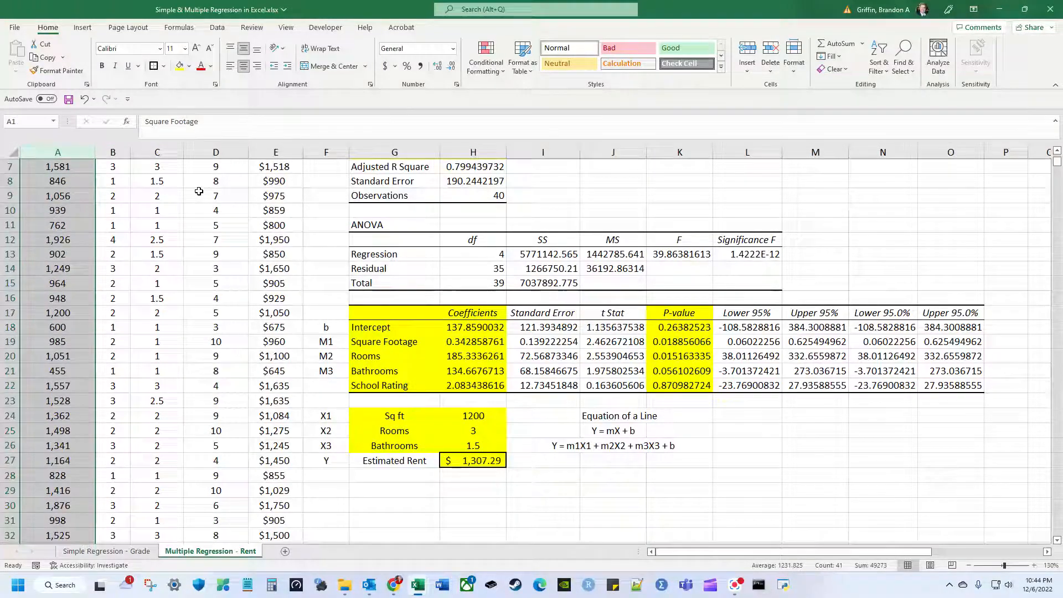
pyautogui.scroll(2, 199, 191)
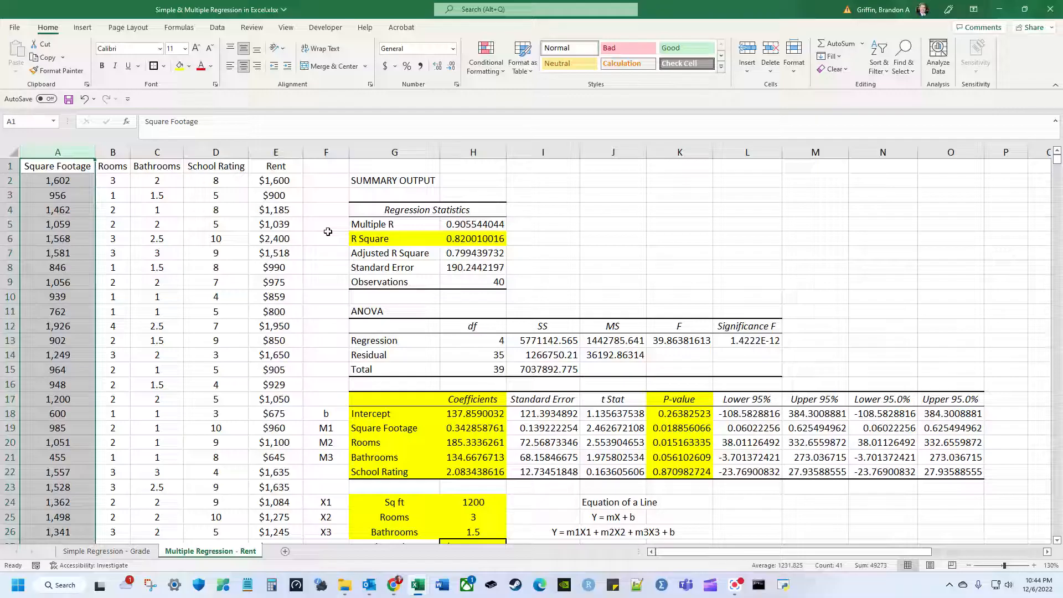
pyautogui.scroll(-1, 328, 231)
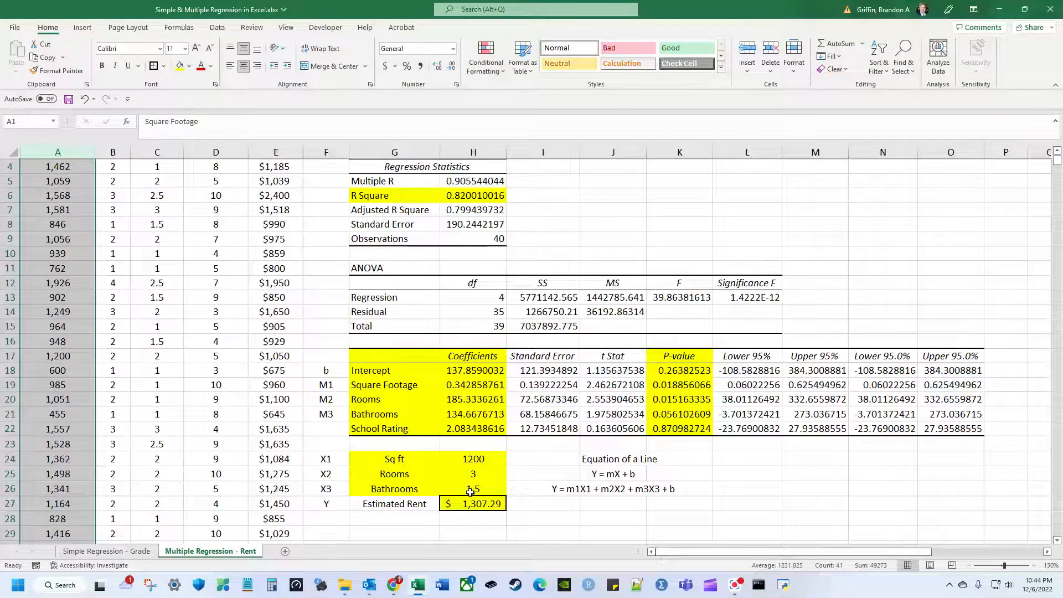
pyautogui.click(395, 505)
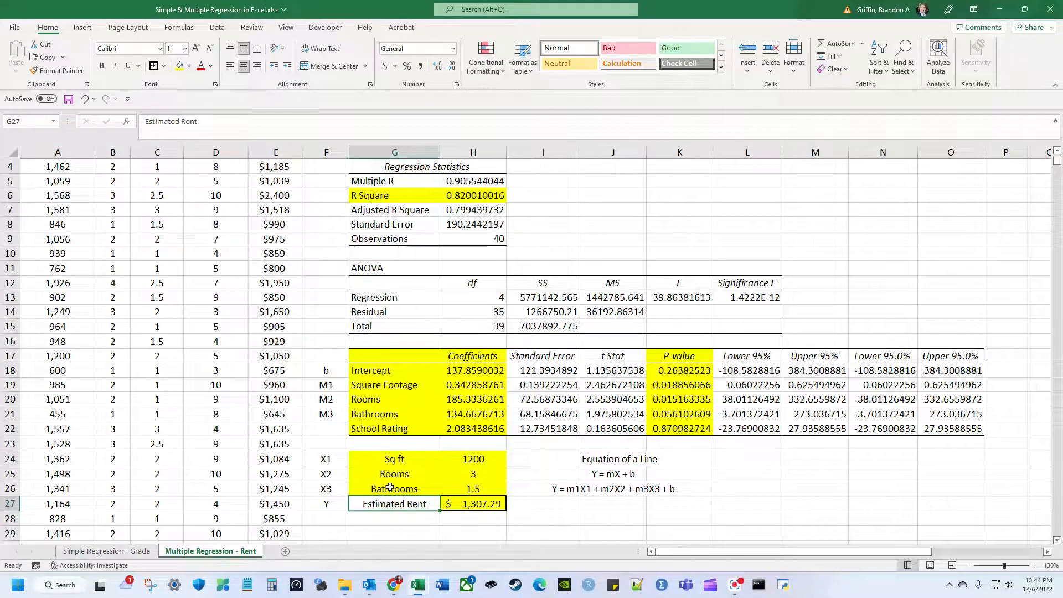
pyautogui.scroll(1, 391, 485)
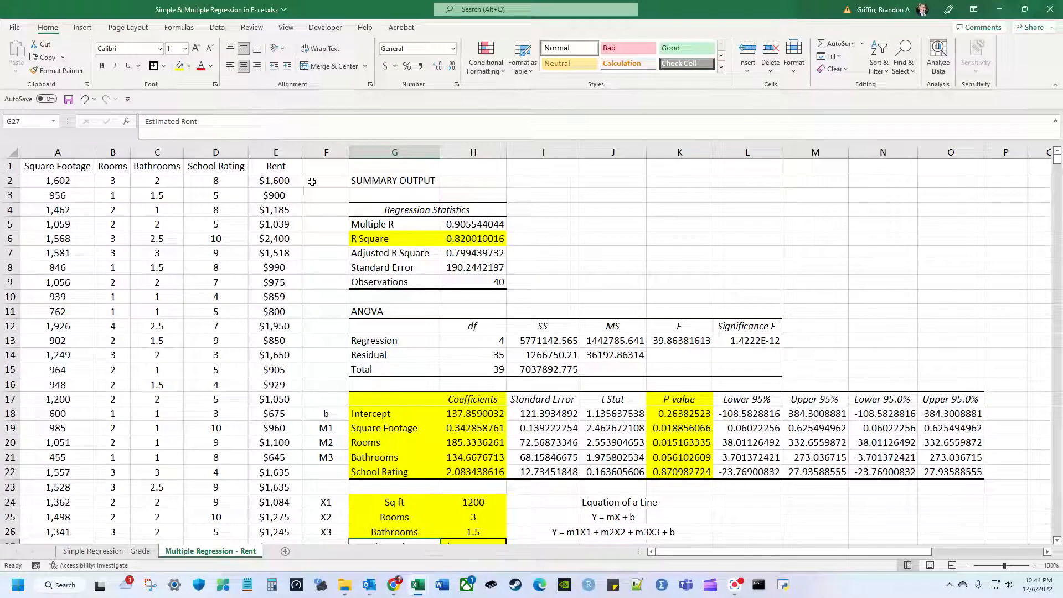
pyautogui.scroll(-3, 340, 191)
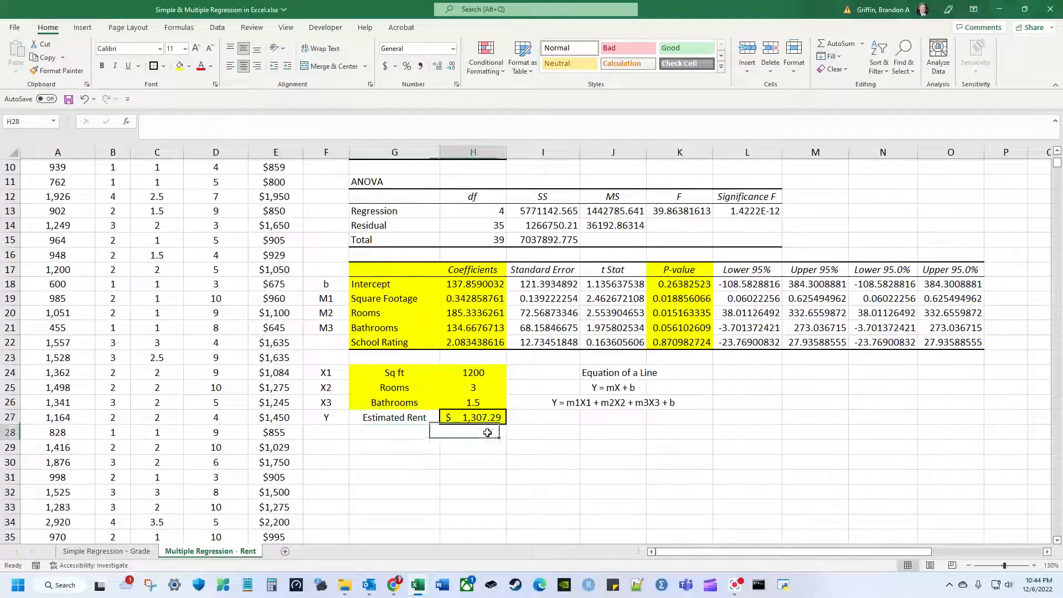
pyautogui.click(428, 437)
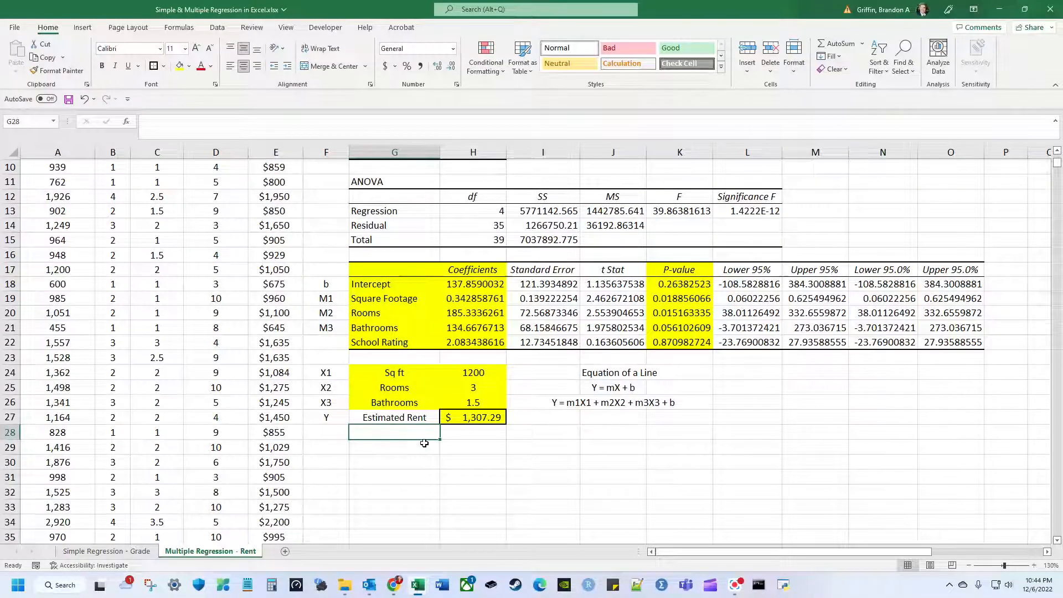
pyautogui.press('Up')
pyautogui.press('Left')
pyautogui.press('Left')
pyautogui.press('Left')
pyautogui.press('Left')
pyautogui.press('Left')
pyautogui.press('Left')
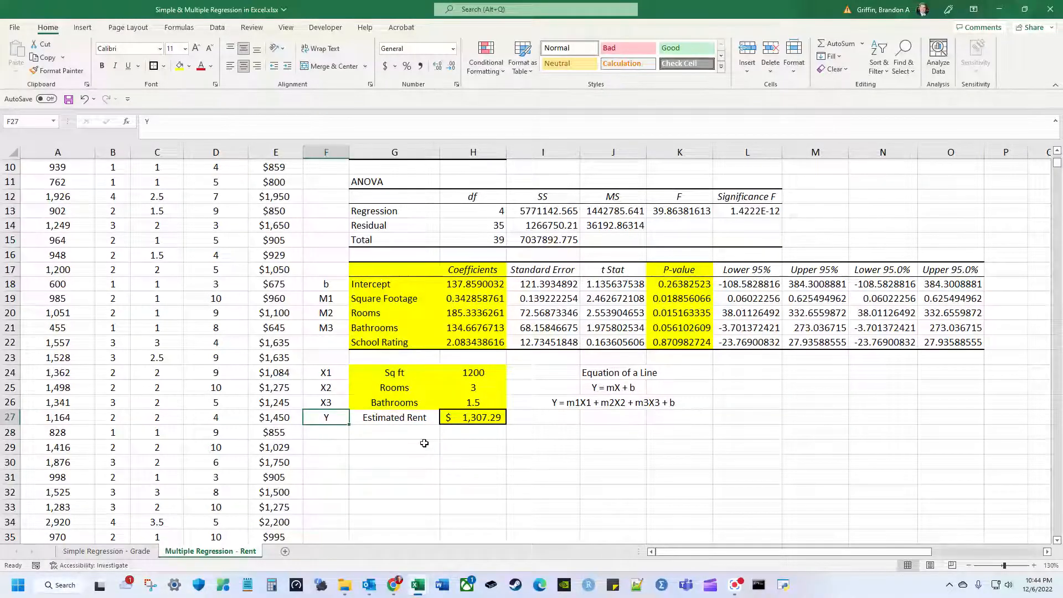
pyautogui.press('Up')
pyautogui.press('Up')
pyautogui.press('Up')
pyautogui.press('Up')
pyautogui.press('Up')
pyautogui.press('Up')
pyautogui.press('Up')
pyautogui.press('Up')
pyautogui.press('Up')
pyautogui.press('Up')
pyautogui.press('Up')
pyautogui.press('Up')
pyautogui.press('Up')
pyautogui.press('Up')
pyautogui.press('Up')
pyautogui.press('Up')
pyautogui.press('Up')
pyautogui.press('Up')
pyautogui.press('Up')
pyautogui.press('Up')
pyautogui.press('Up')
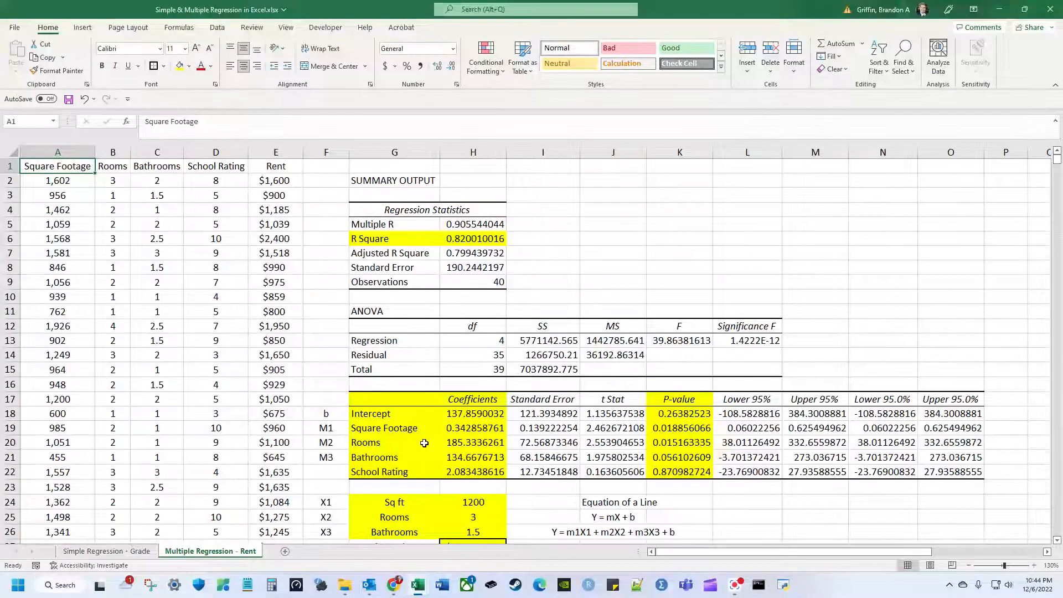
pyautogui.press('Right')
pyautogui.press('Right')
pyautogui.press('Right')
pyautogui.press('Right')
pyautogui.press('Right')
pyautogui.press('Right')
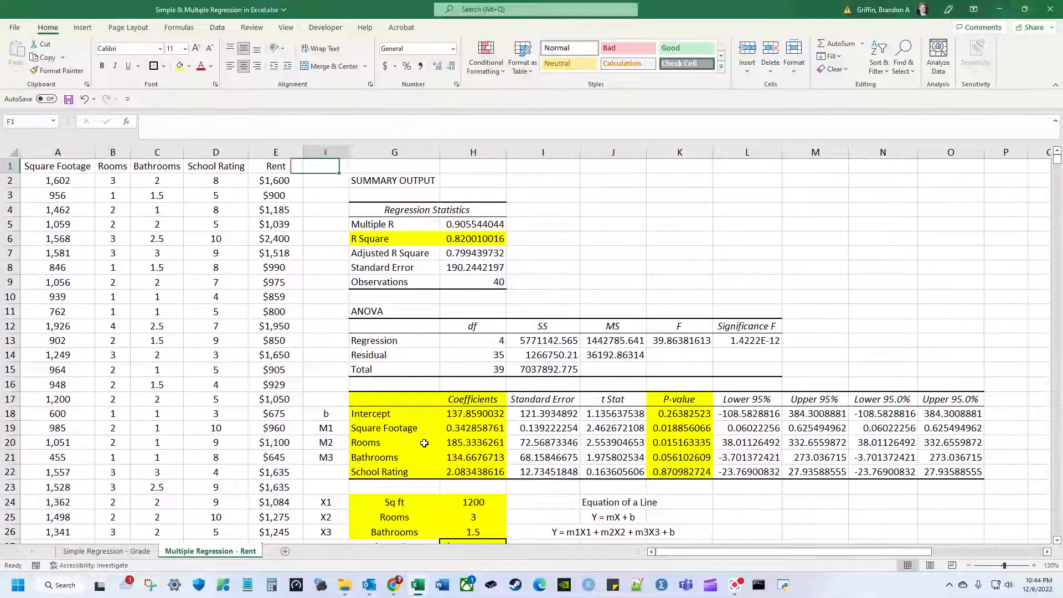
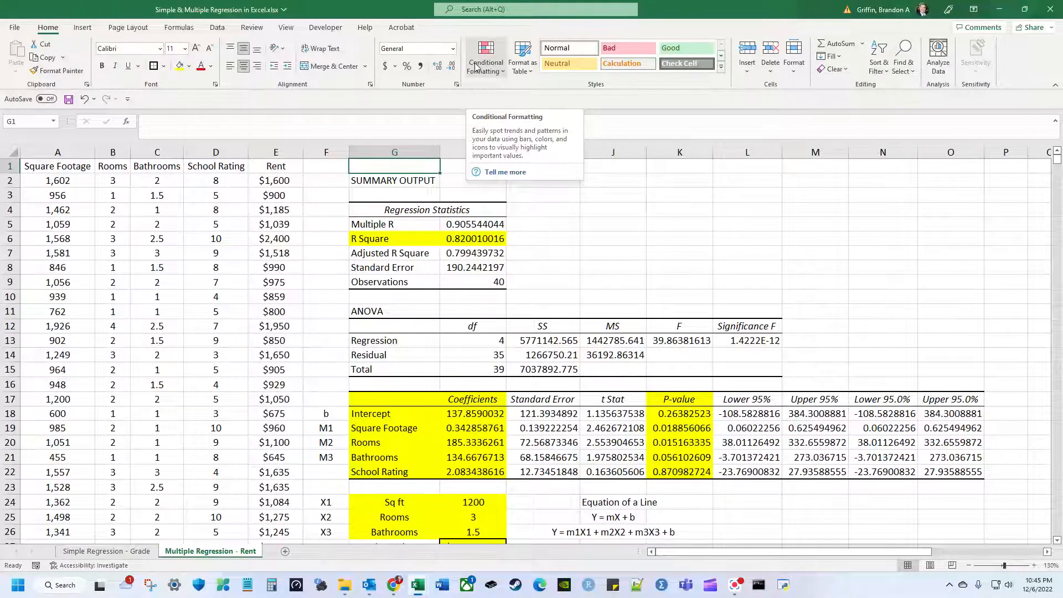
# Highlight the Square Footage, Rooms, Bathrooms and Rent columns used in the regression.
pyautogui.moveTo(52, 161); pyautogui.dragTo(233, 158)
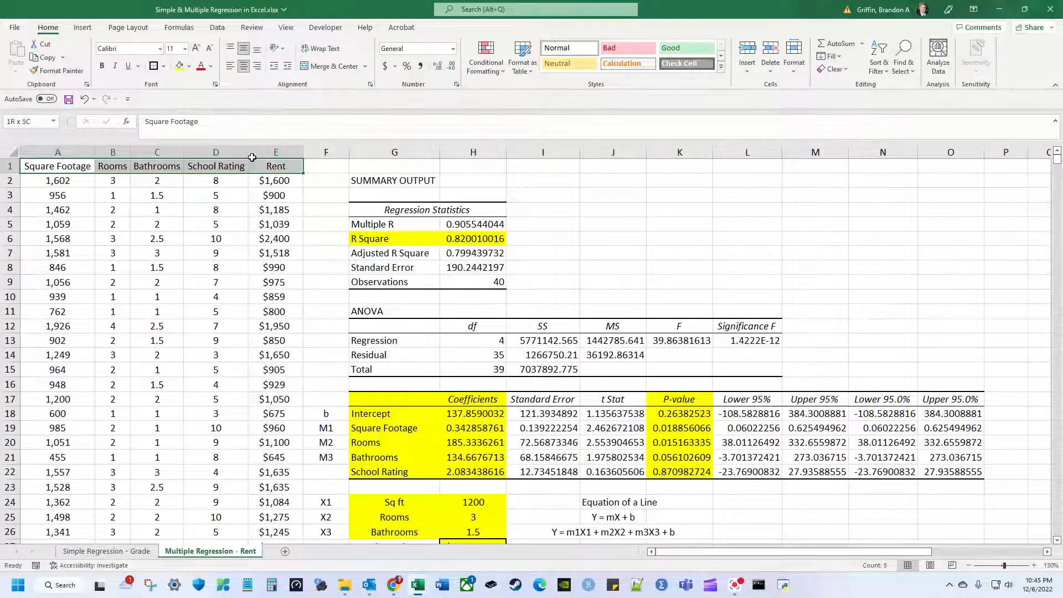
pyautogui.click(53, 179)
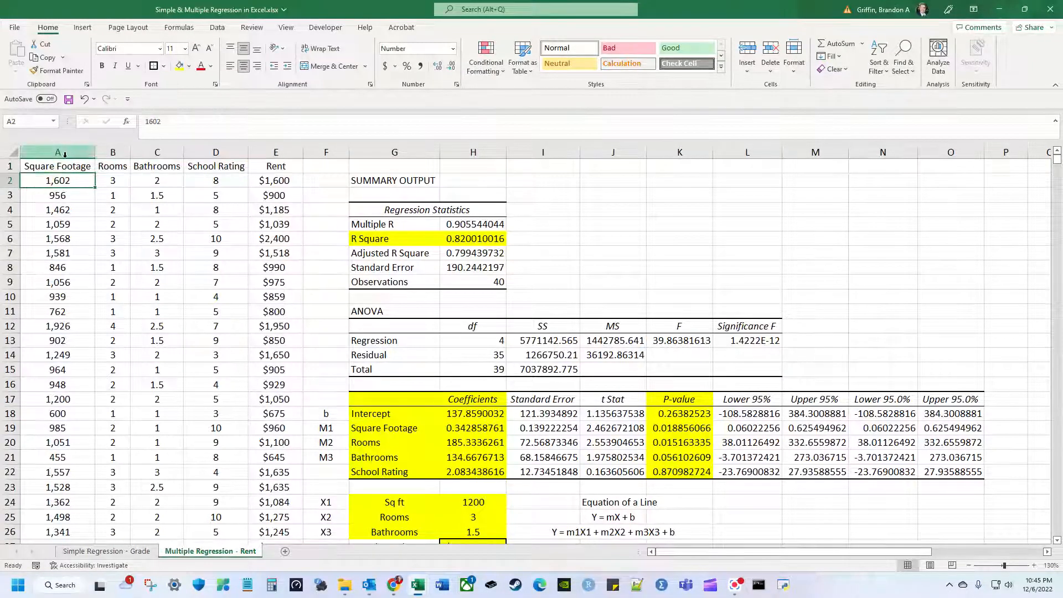
pyautogui.moveTo(65, 155); pyautogui.dragTo(157, 152)
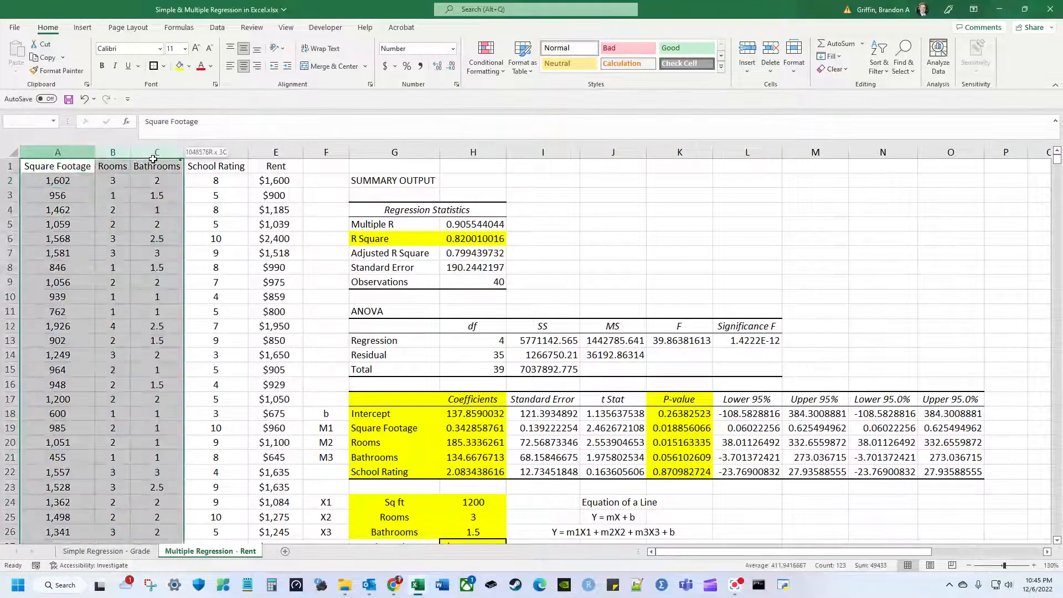
pyautogui.keyDown('ctrl'); pyautogui.click(268, 153); pyautogui.keyUp('ctrl')
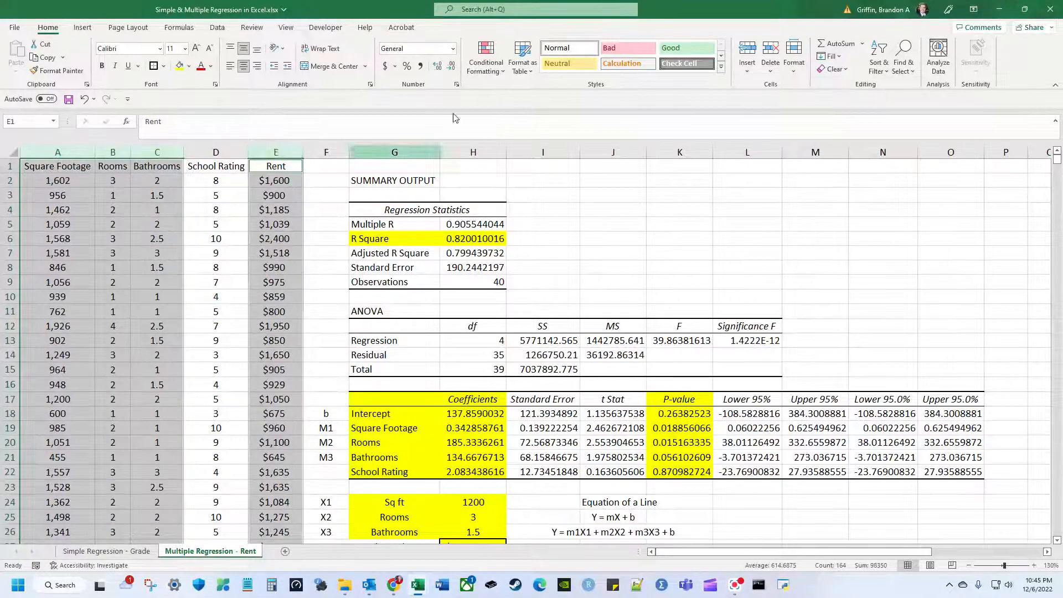
pyautogui.click(347, 209)
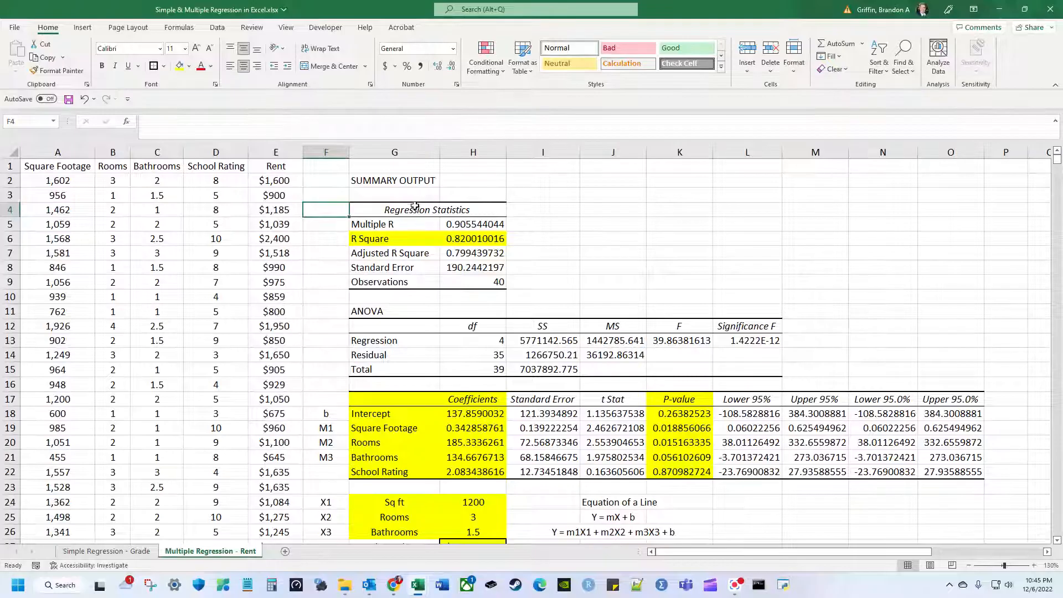
# Move down column H below the Estimated Rent result to cell H30.
pyautogui.scroll(-3, 415, 206)
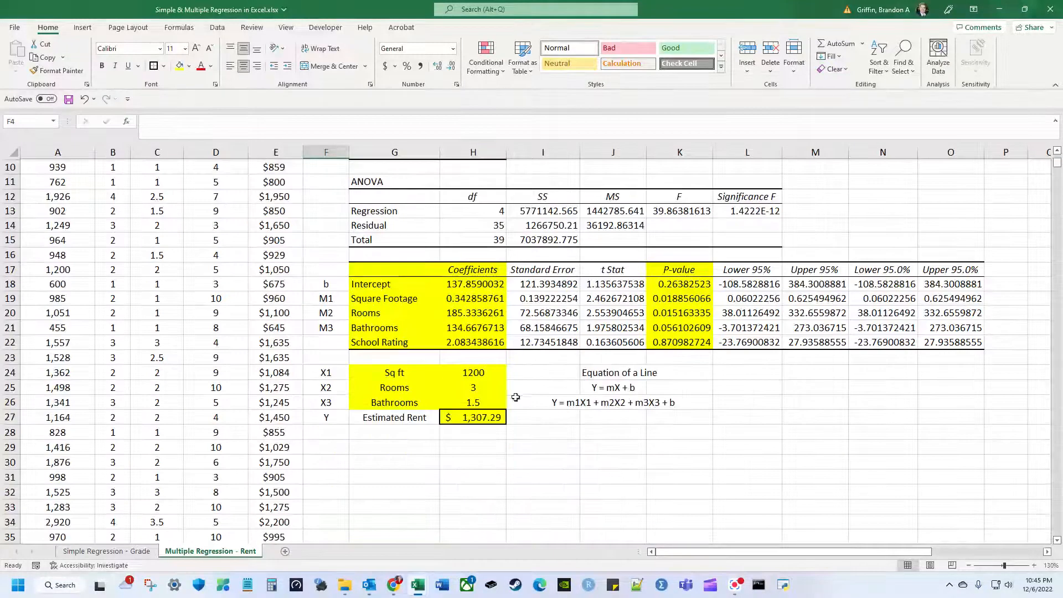
pyautogui.click(481, 430)
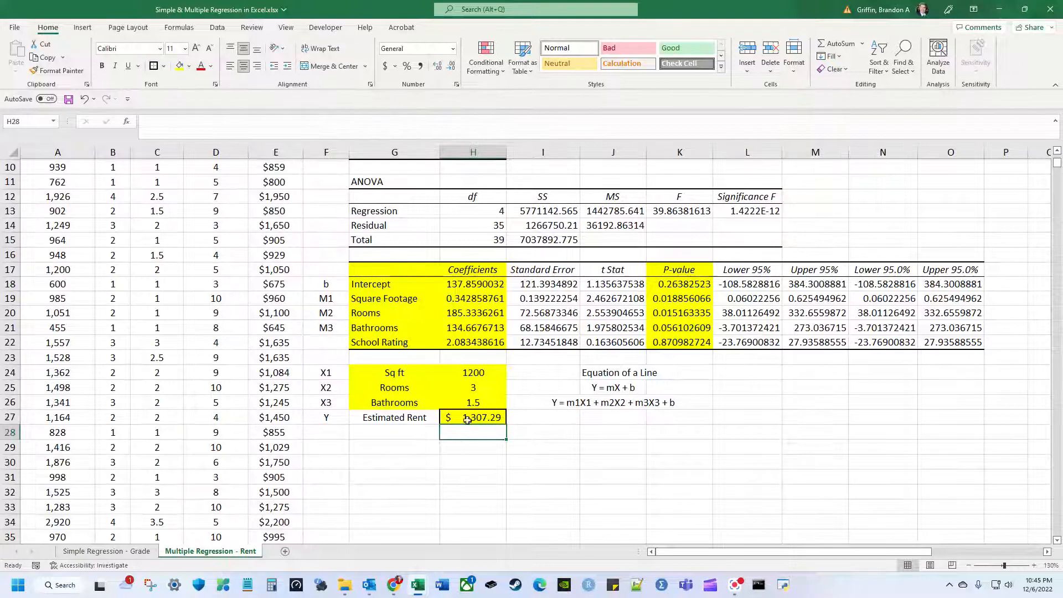
pyautogui.press('Down')
pyautogui.press('Down')
pyautogui.press('Down')
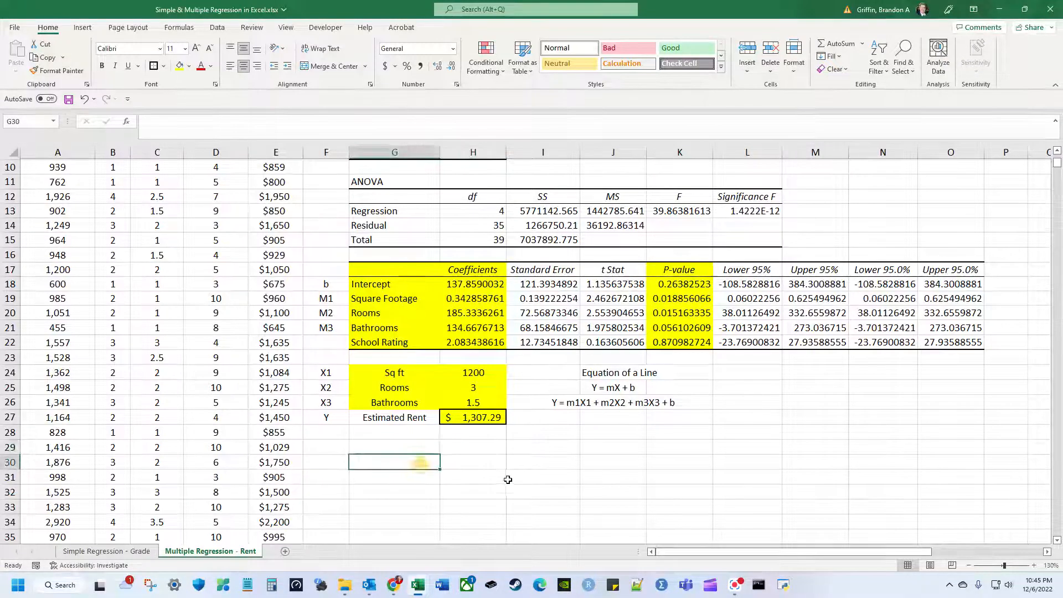
pyautogui.click(468, 462)
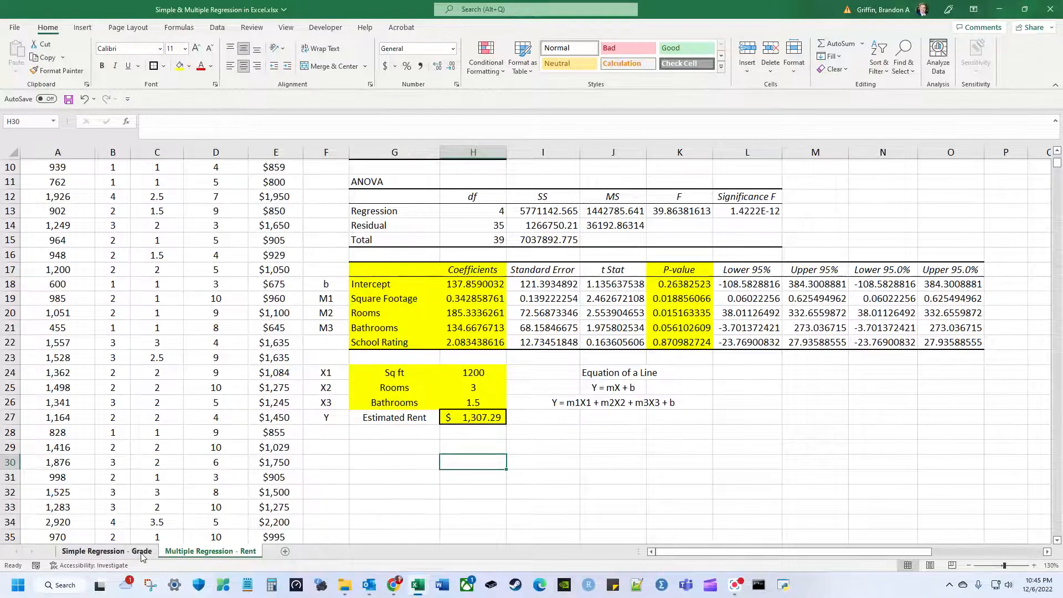
# Compare the Simple Regression - Grade sheet with the rent regression output (R Square 0.820010016).
pyautogui.click(106, 551)
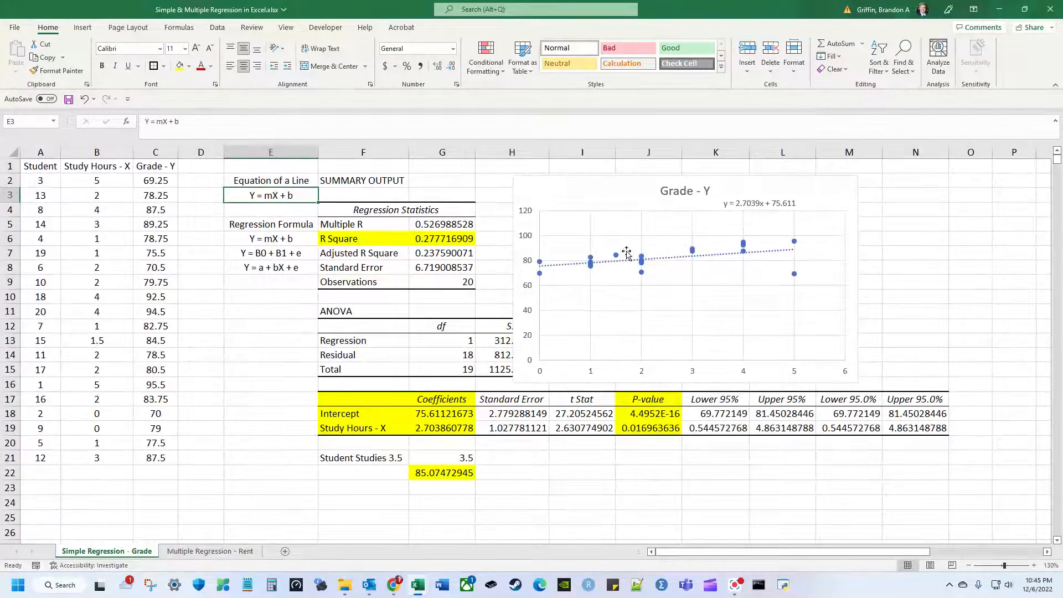
pyautogui.click(237, 553)
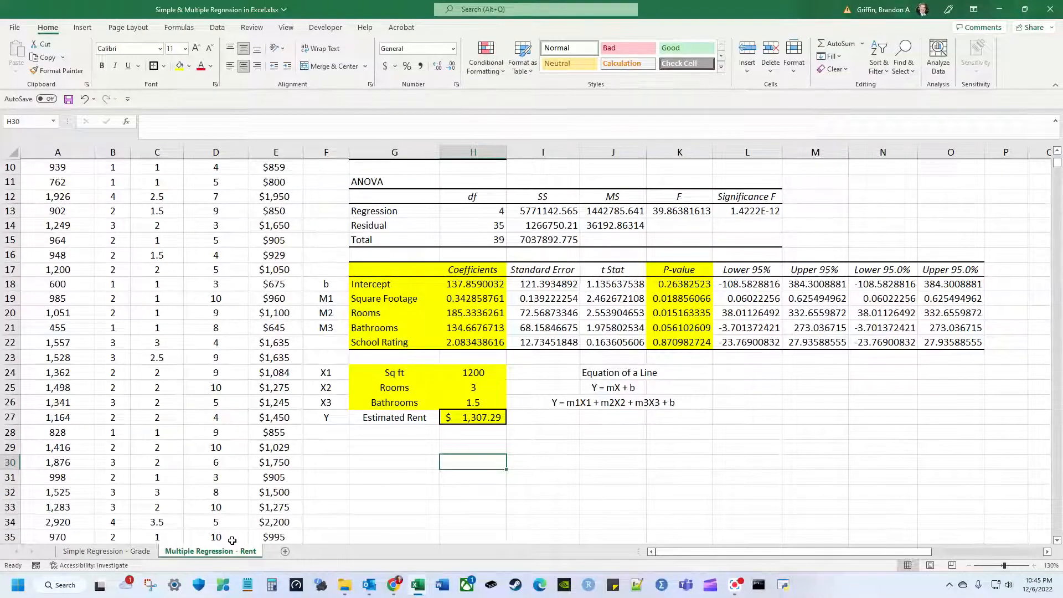
pyautogui.scroll(1, 311, 469)
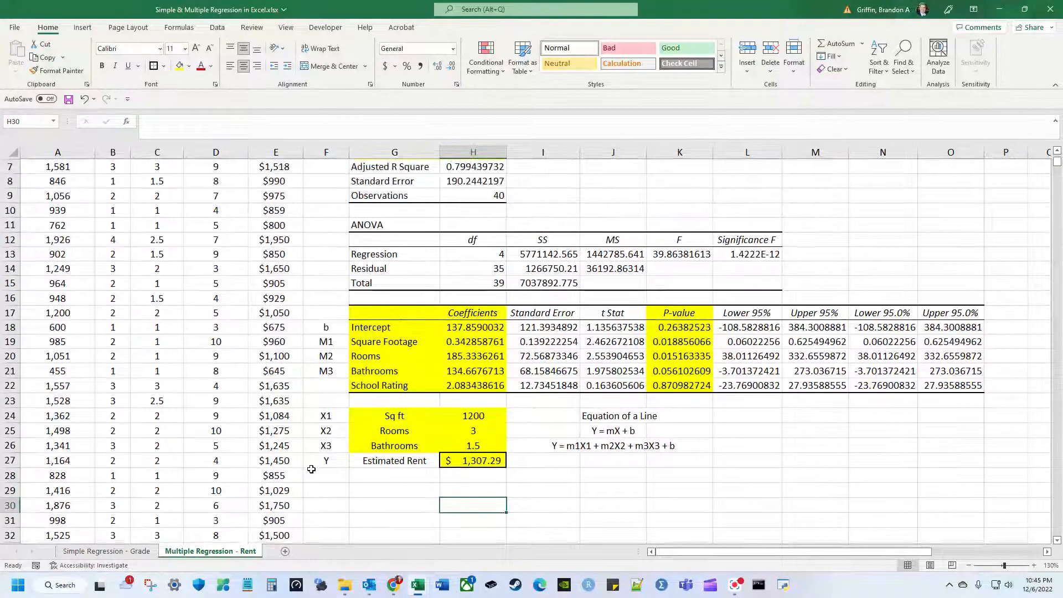
pyautogui.scroll(2, 311, 469)
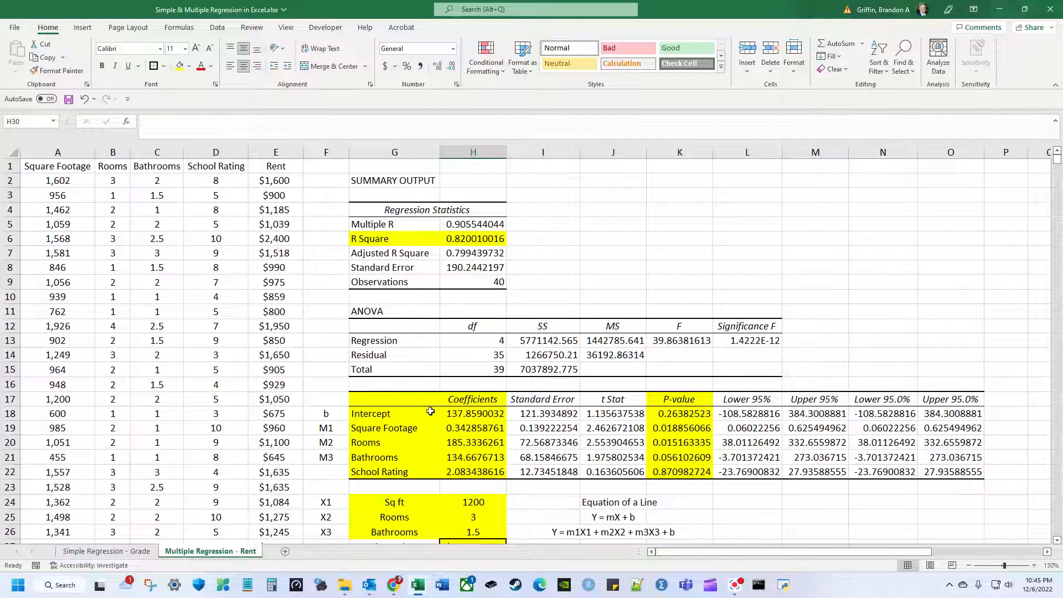
pyautogui.scroll(-1, 488, 461)
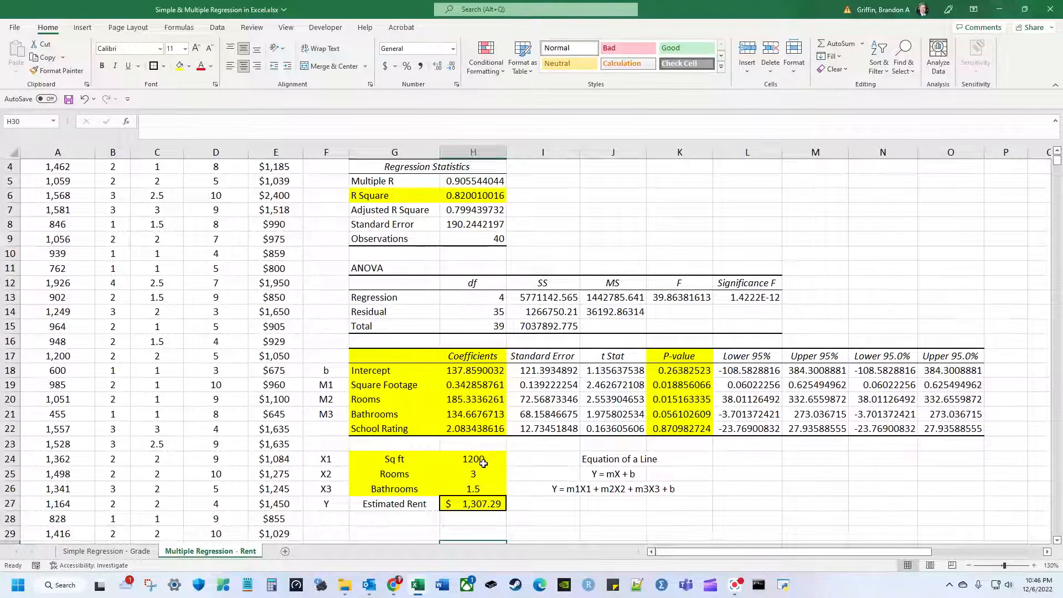
pyautogui.scroll(1, 484, 462)
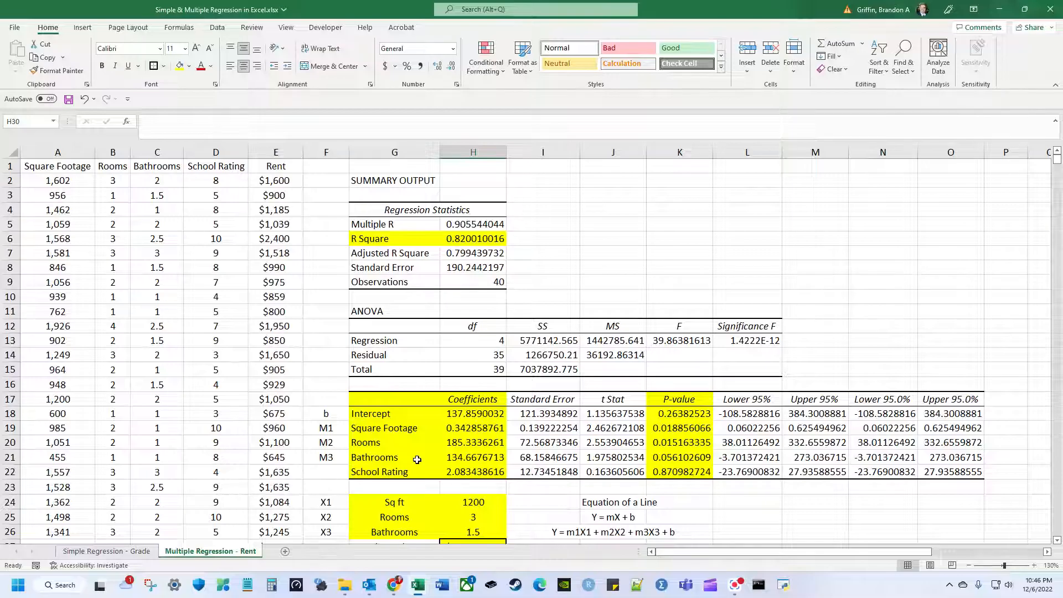
pyautogui.click(148, 555)
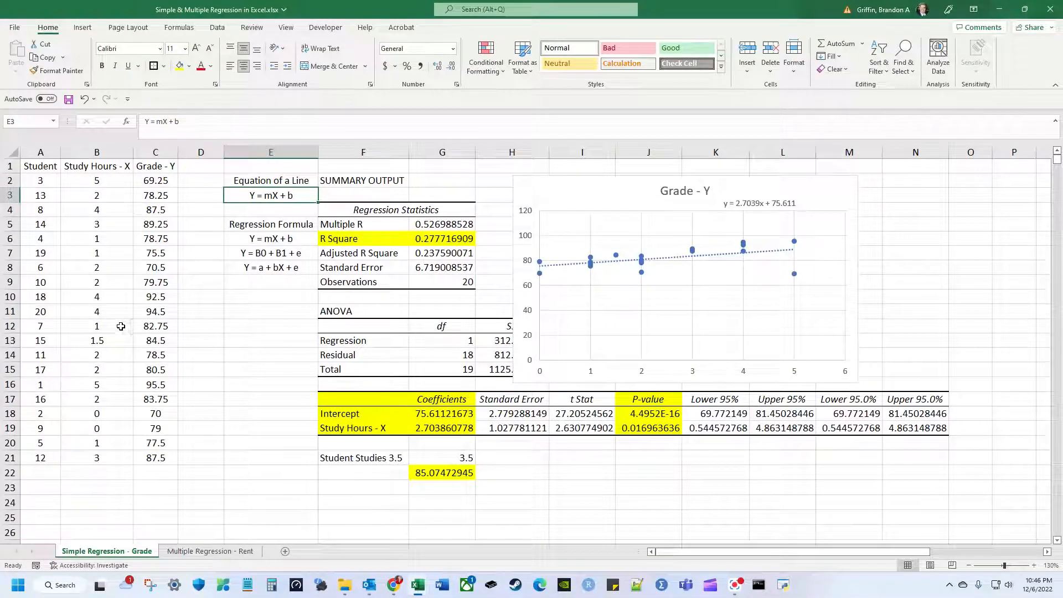
pyautogui.click(218, 552)
# Select the Rooms through School Rating and Rent headers, then review the $1,307.29 estimate.
pyautogui.moveTo(116, 166); pyautogui.dragTo(205, 166)
pyautogui.click(275, 166)
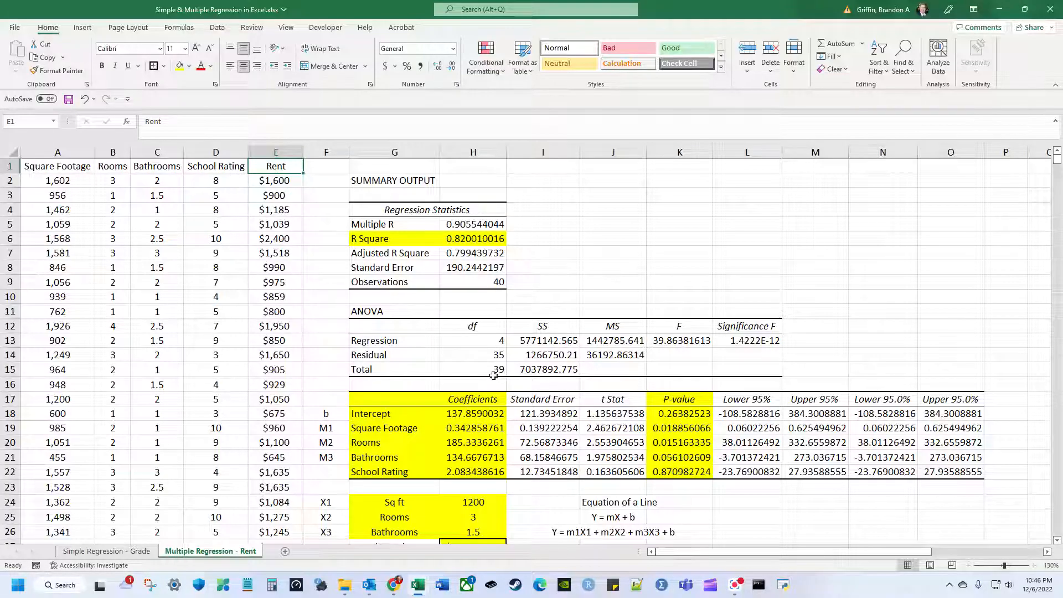
pyautogui.scroll(-2, 490, 487)
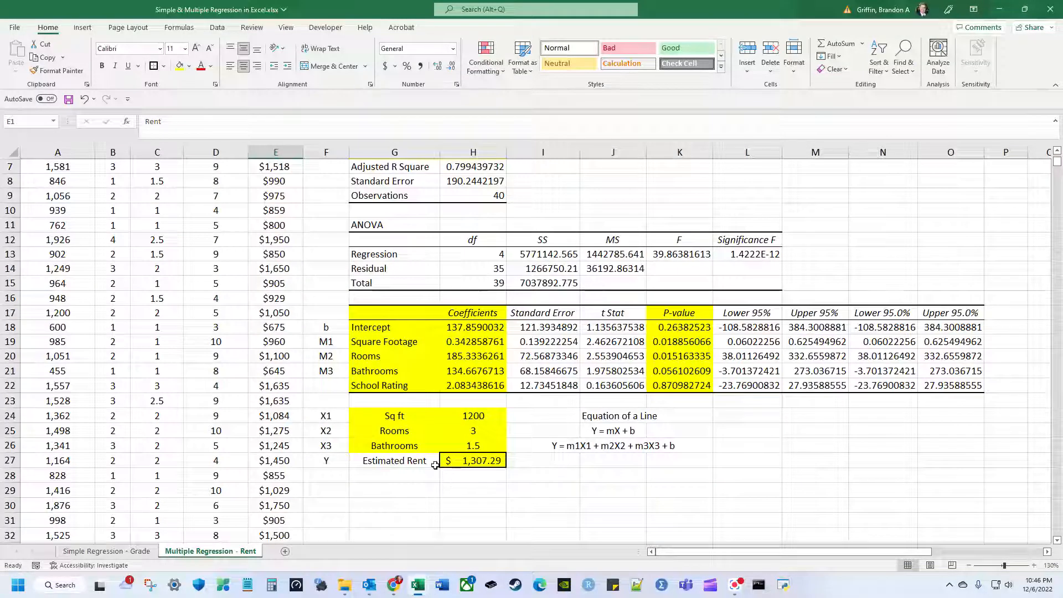
pyautogui.scroll(2, 435, 465)
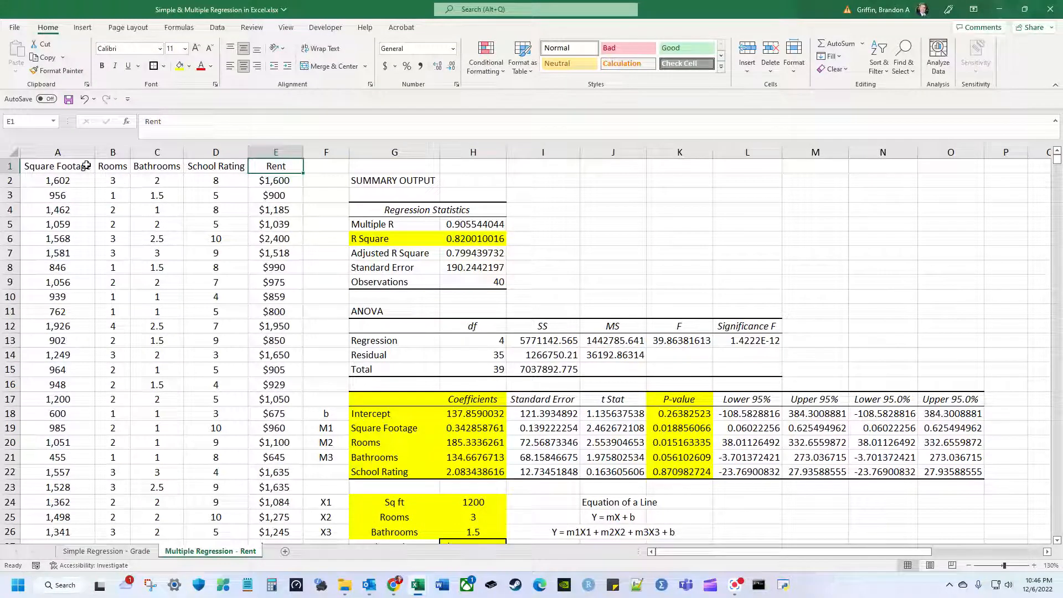